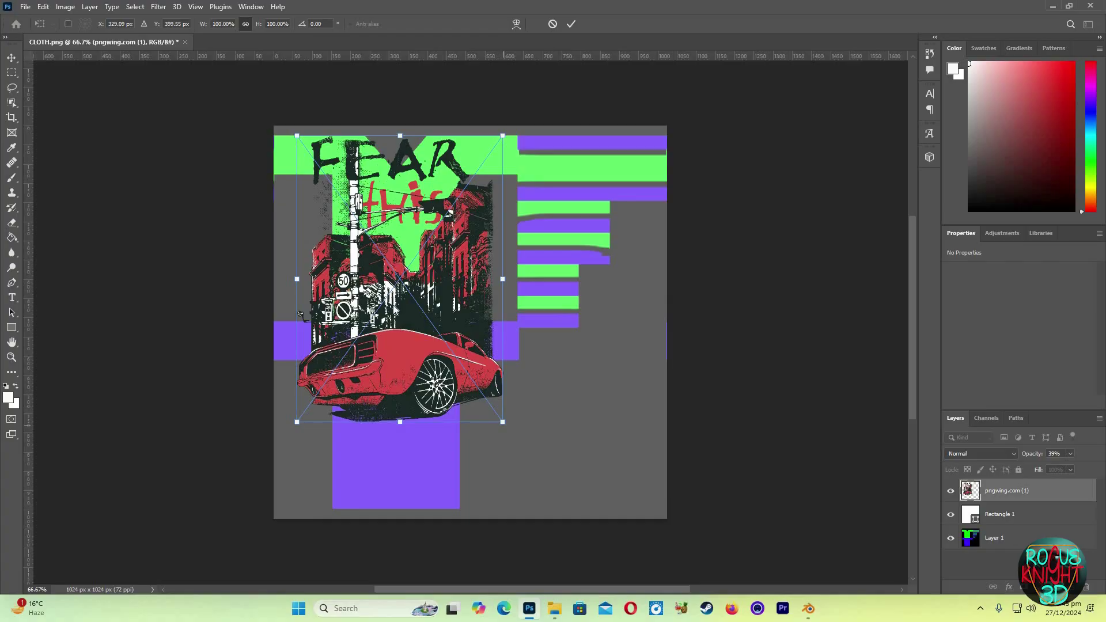
left_click_drag(527, 423, 407, 250)
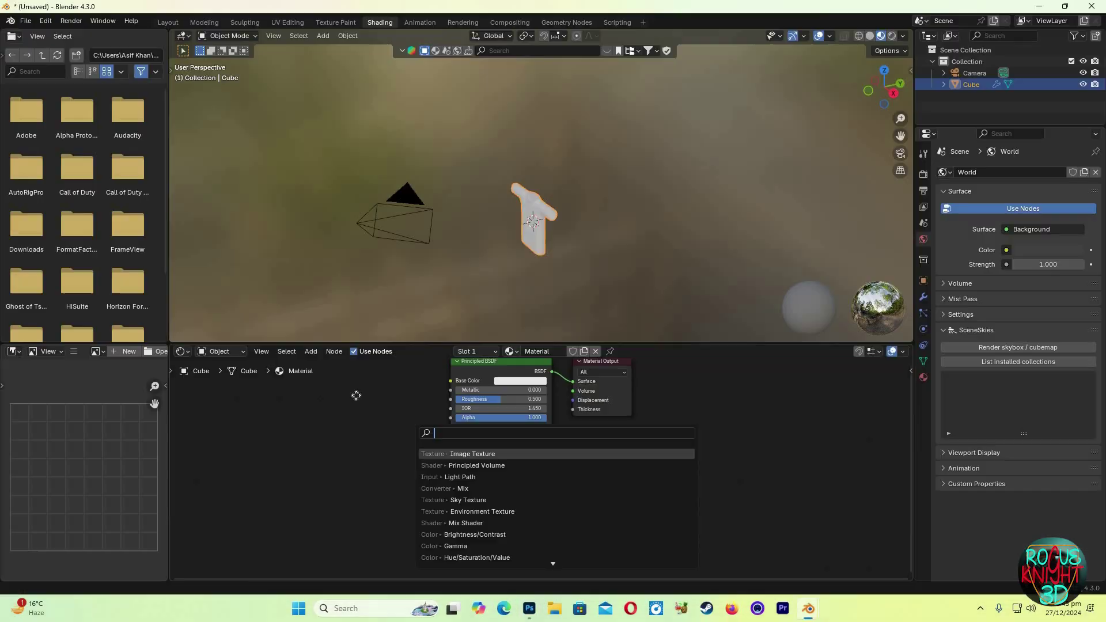
key("Return")
left_click(427, 389)
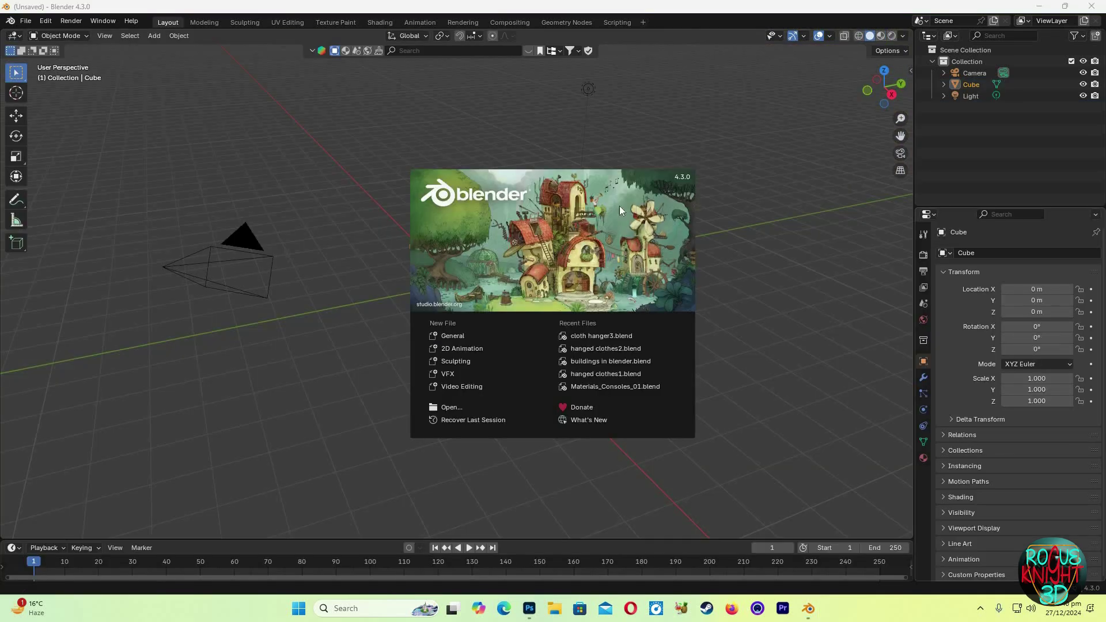
Step: Dismiss the splash screen and delete the default light from the scene
left_click(620, 206)
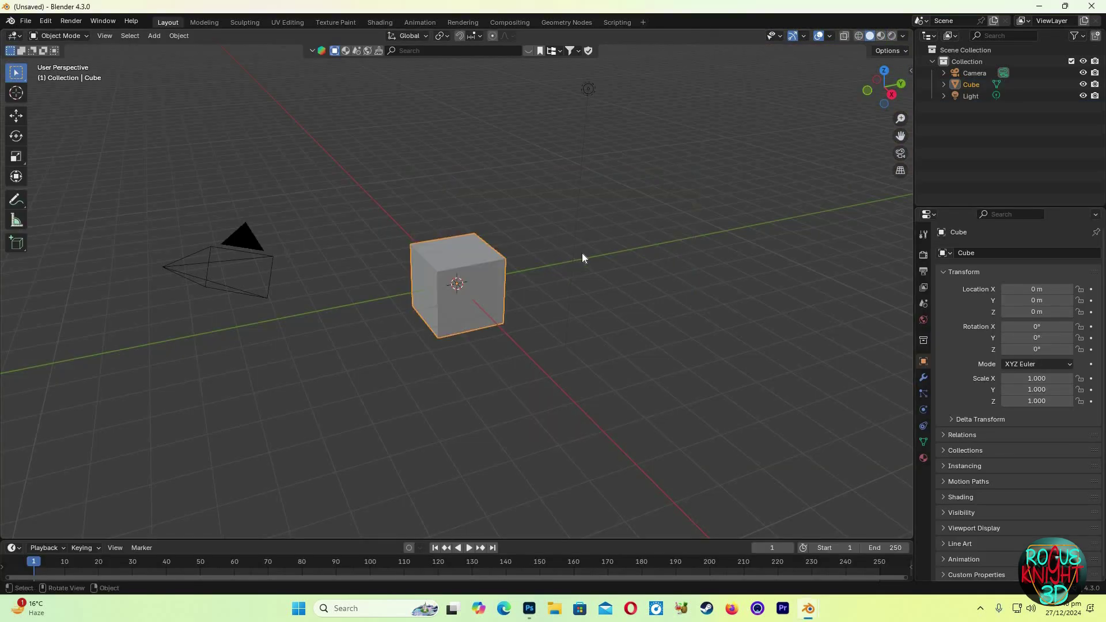
key("x")
left_click(574, 255)
Step: Flatten the default cube into a thin slab by scaling it to about 0.17 along Y
left_click(491, 294)
scroll(627, 267, "up", 5)
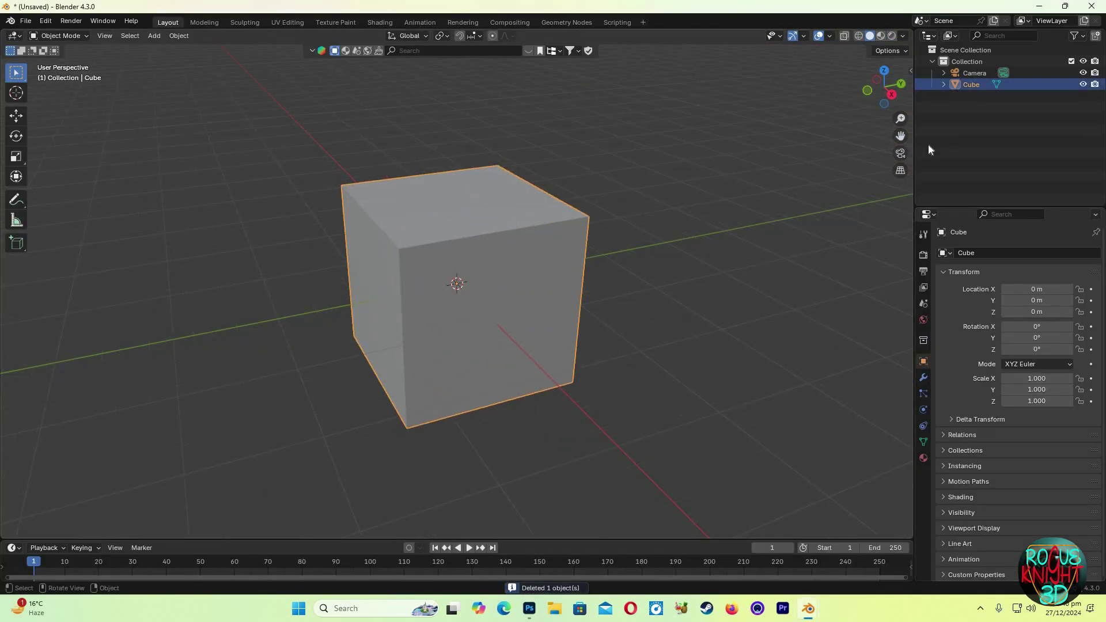
key("n")
key("s")
key("y")
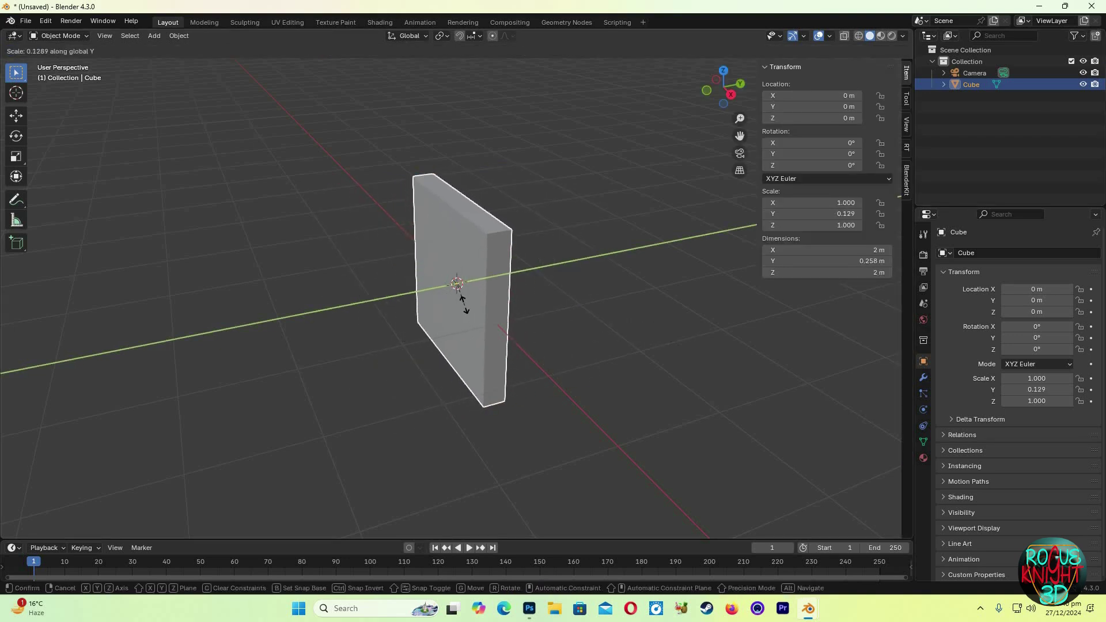
left_click(708, 104)
Step: Narrow the slab by scaling it to about 0.68 along X
left_click_drag(721, 88, 703, 92)
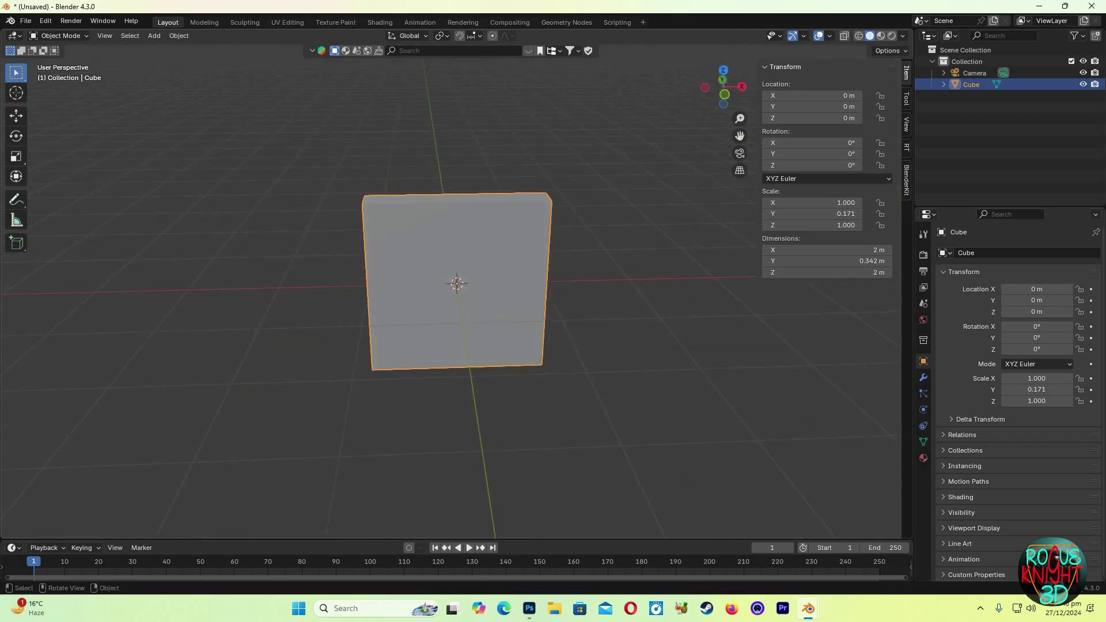
key("s")
key("x")
left_click(581, 304)
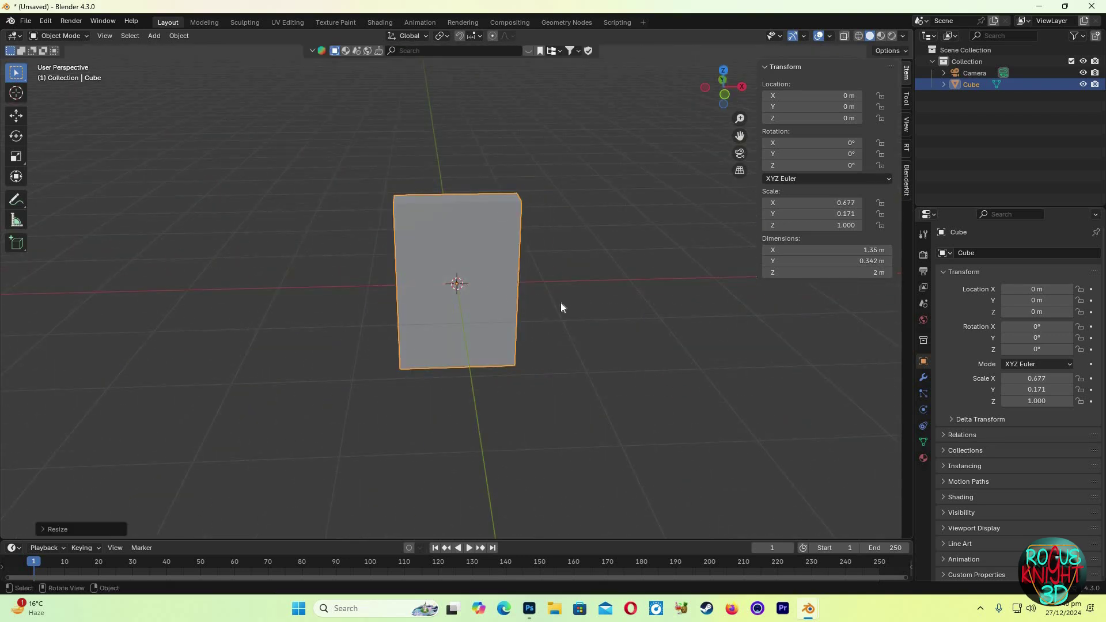
Step: Apply the scale of the resized slab in Object Mode
left_click_drag(732, 86, 775, 87)
left_click_drag(488, 243, 548, 267)
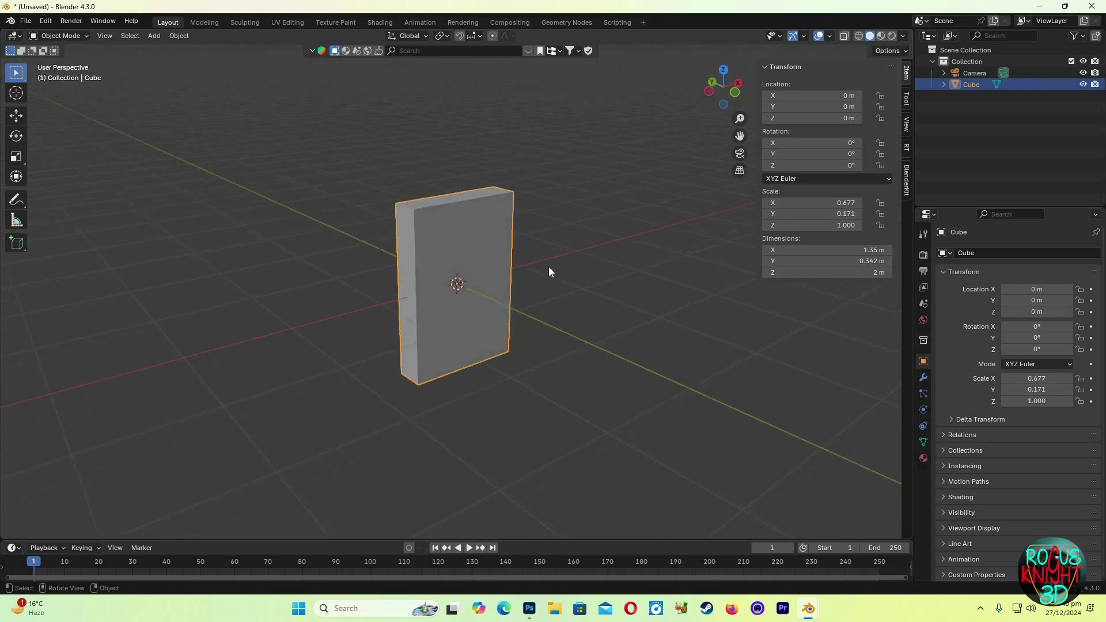
key("Tab")
scroll(542, 274, "up", 2)
key("Tab")
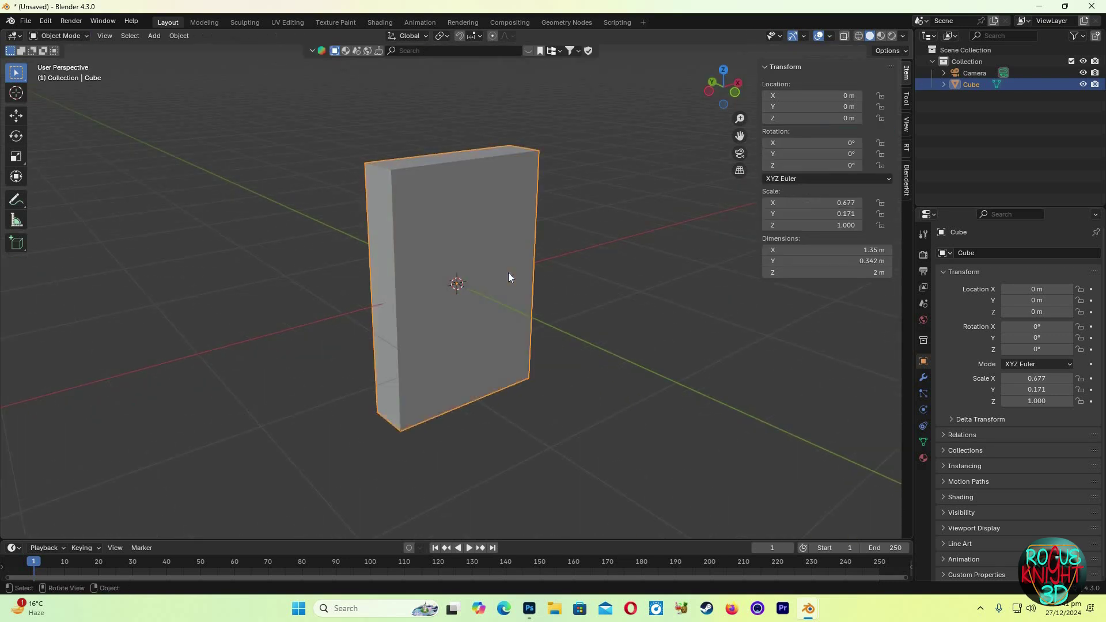
key("ctrl+a")
left_click(494, 295)
Step: In Edit Mode, add three evenly spaced vertical loop cuts across the slab's width
key("Tab")
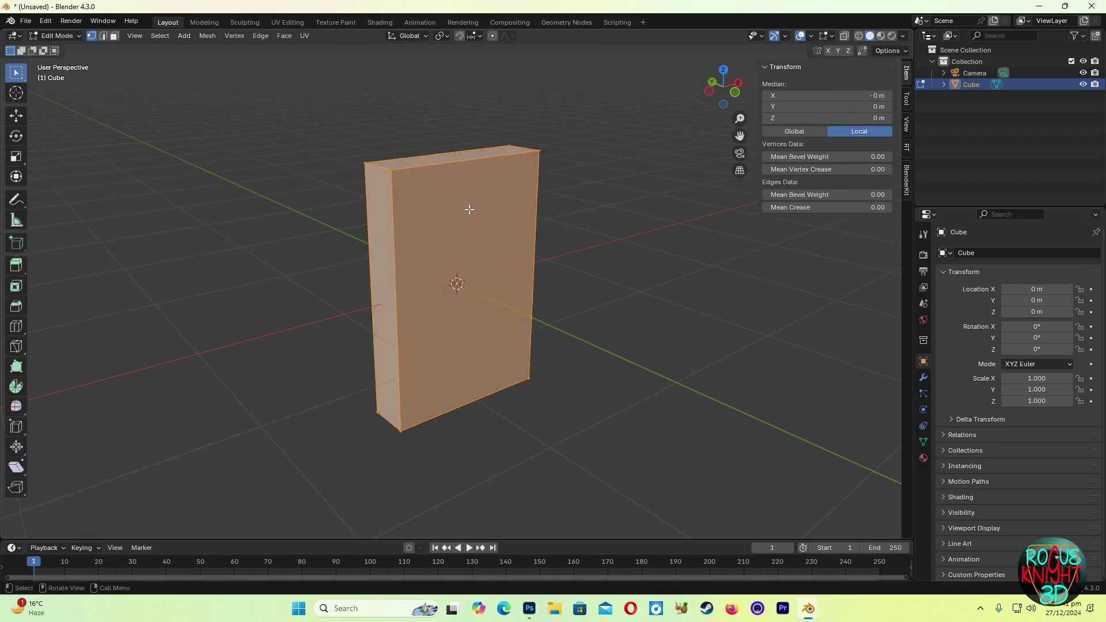
key("ctrl+r")
scroll(427, 163, "up", 2)
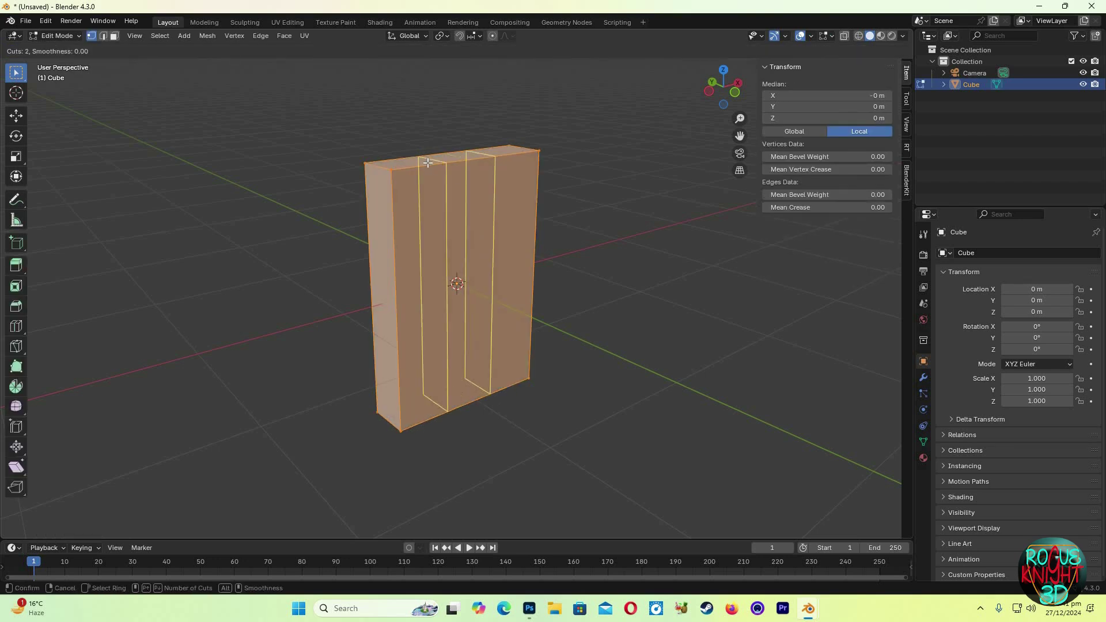
left_click(429, 167)
right_click(398, 247)
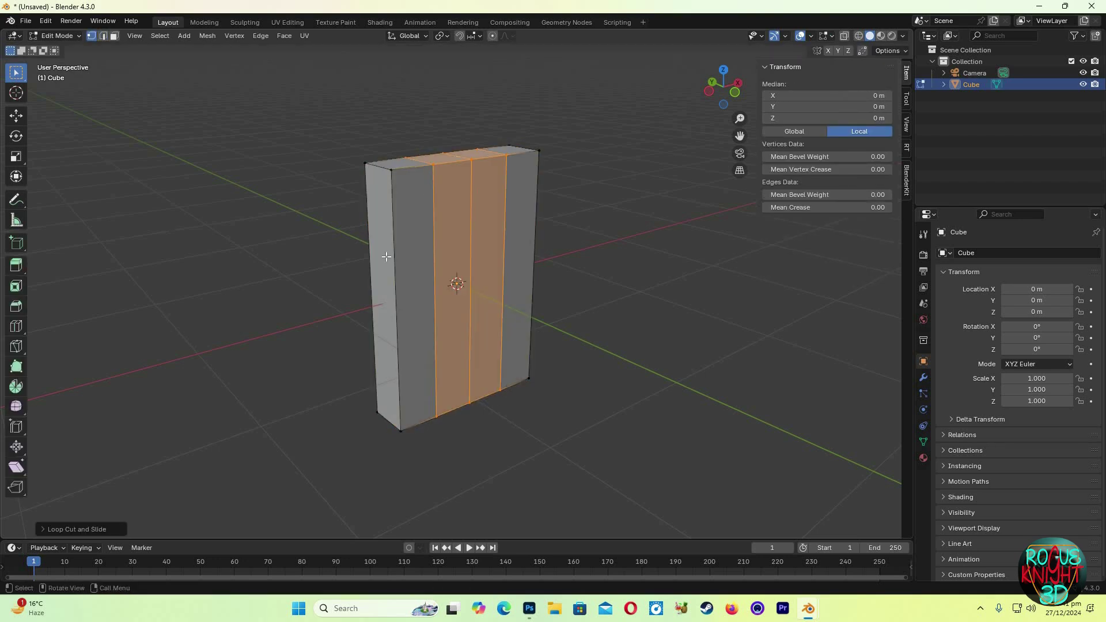
Step: Add four evenly spaced horizontal loop cuts along the slab's height
key("ctrl+r")
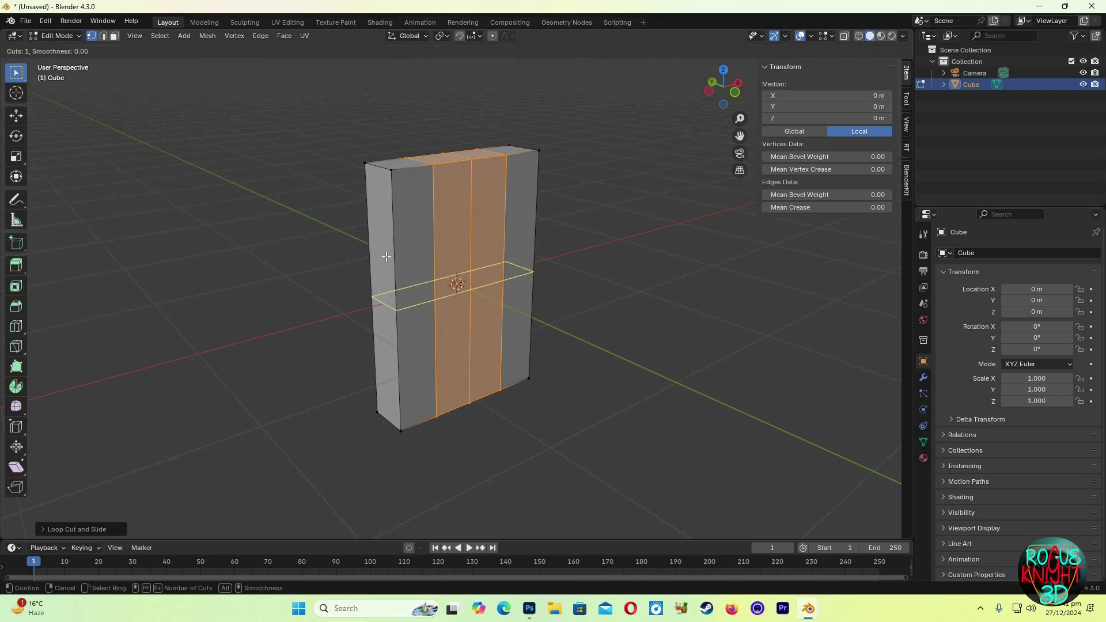
scroll(386, 256, "up", 2)
left_click(386, 257)
right_click(387, 257)
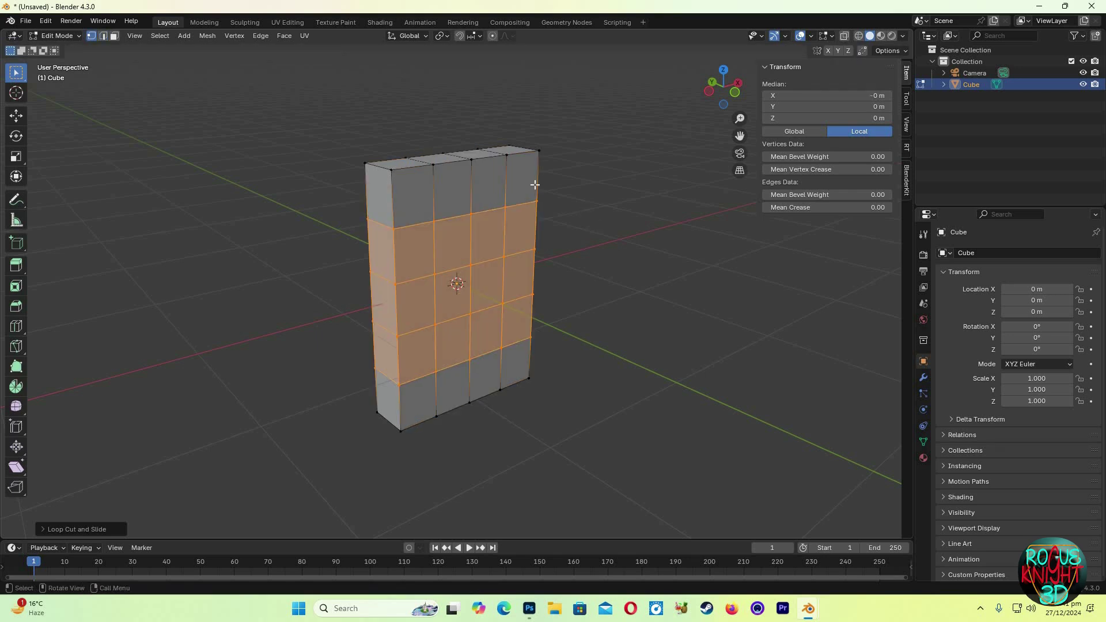
Step: Knife-cut a V-shaped neckline into the two upper middle faces of the front, meeting at the centre vertex below
left_click(588, 165)
scroll(423, 130, "up", 1)
key("k")
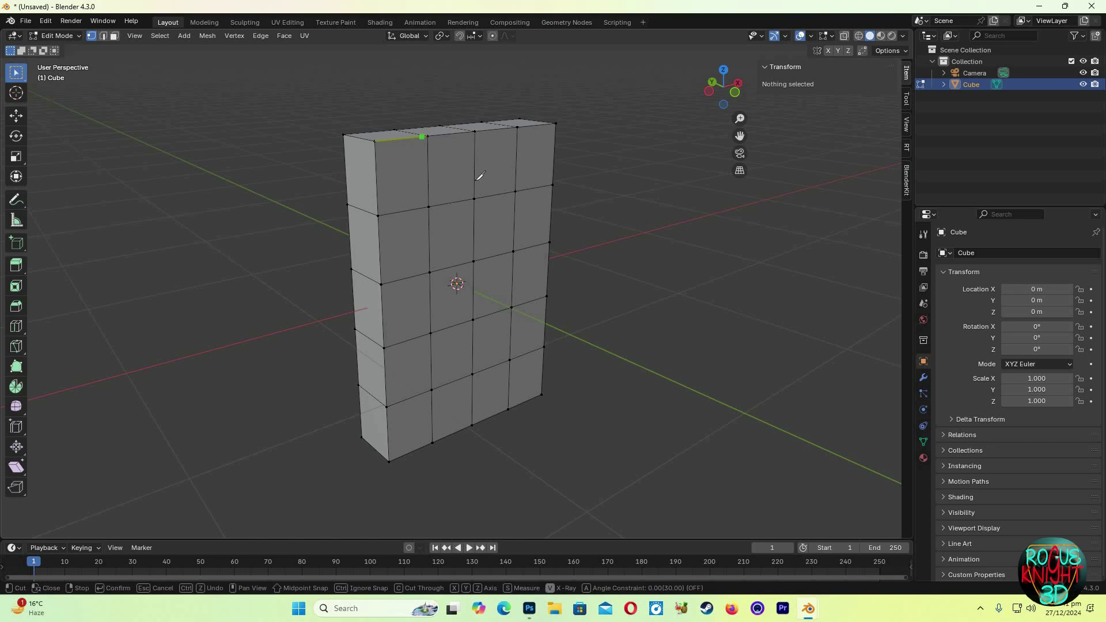
left_click(427, 137)
left_click(518, 126)
key("Return")
key("Tab")
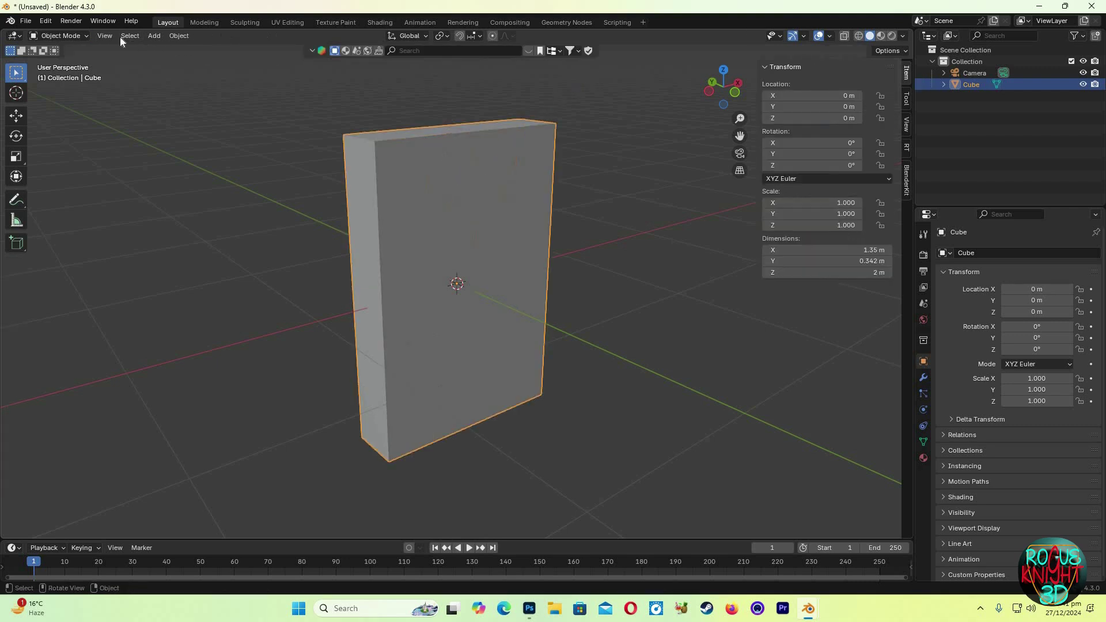
Step: Delete the front neckline triangles, the two middle top faces, the uppermost face on each side and all four bottom faces
key("Tab")
key("3")
left_click(462, 144)
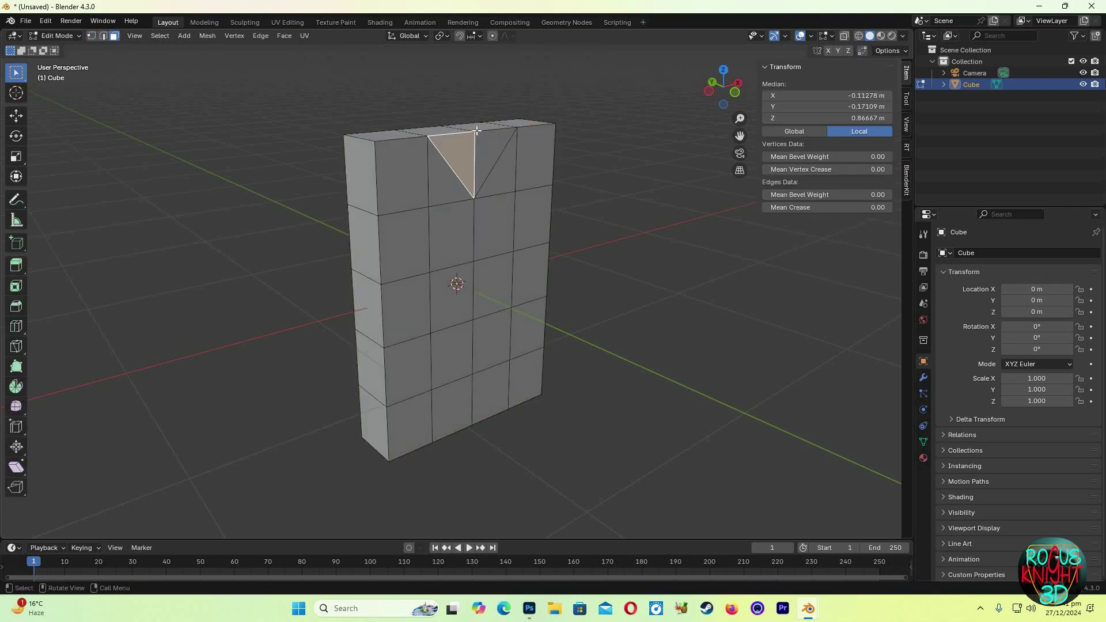
left_click(487, 147)
left_click(443, 131, "shift")
left_click(479, 126, "shift")
left_click(458, 155, "shift")
left_click(361, 173, "shift")
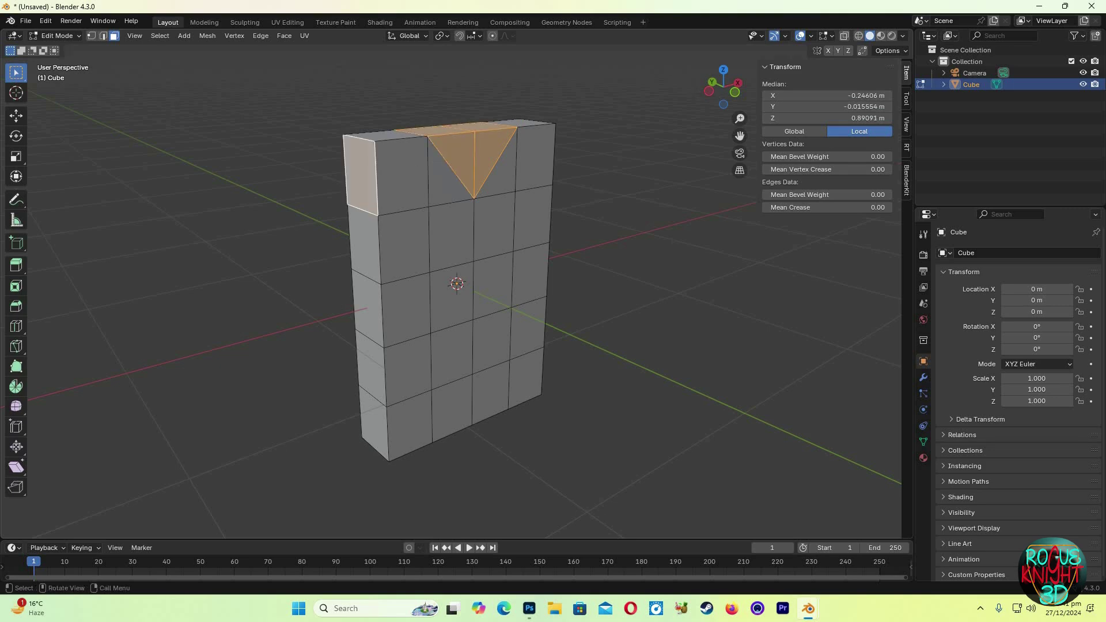
left_click_drag(717, 94, 639, 95)
left_click(584, 174, "shift")
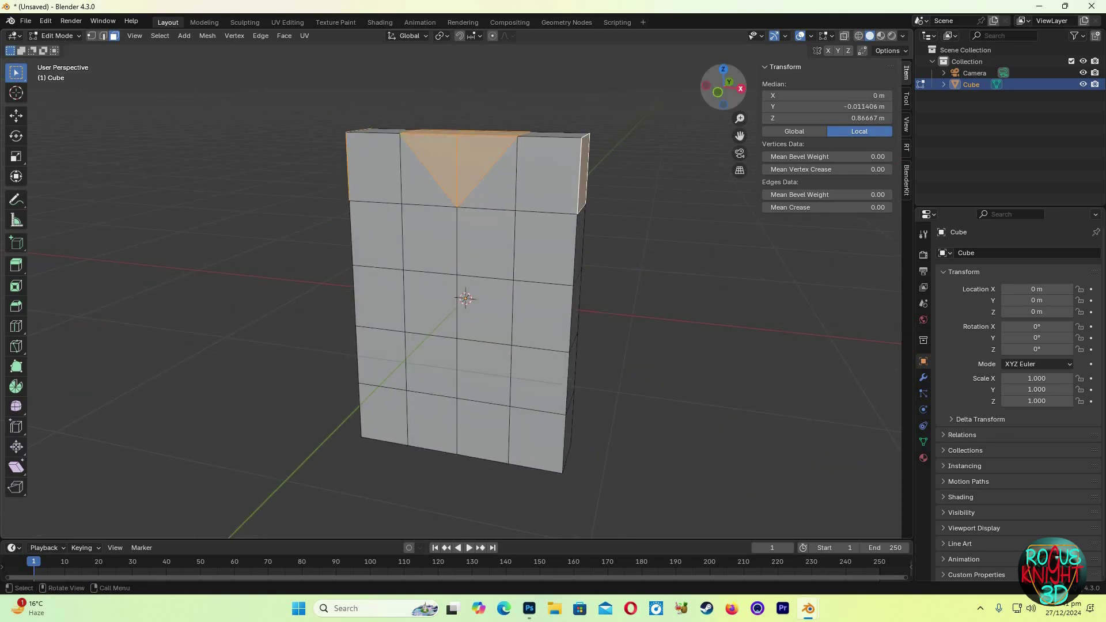
left_click_drag(725, 94, 768, 5)
left_click(324, 356, "shift")
left_click(425, 371, "shift")
left_click(530, 392, "shift")
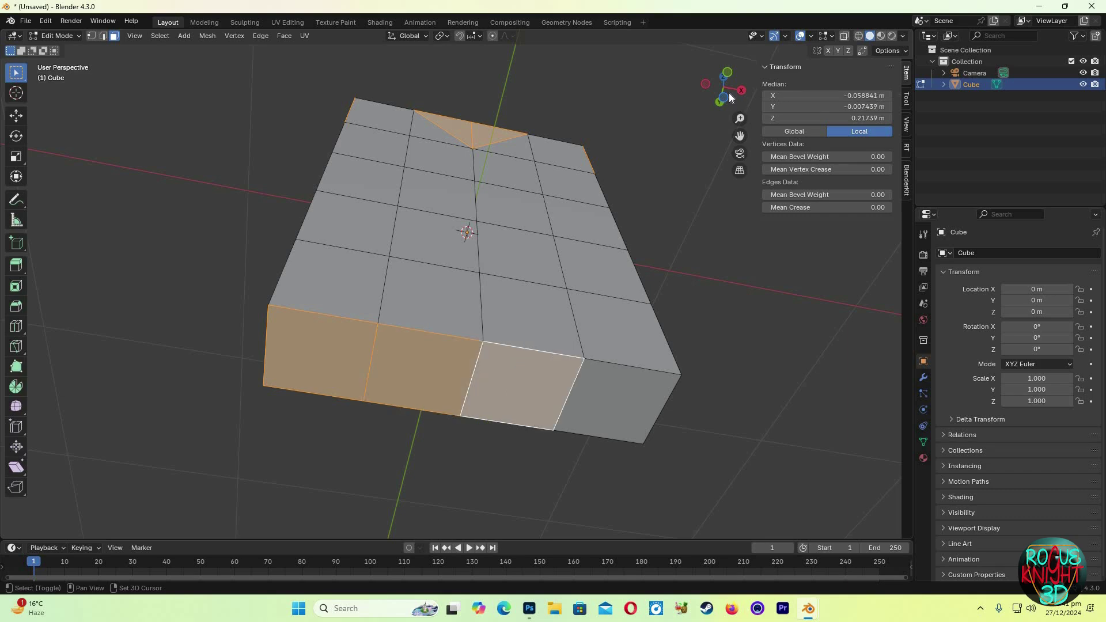
left_click(620, 404, "shift")
left_click_drag(727, 99, 645, 182)
key("x")
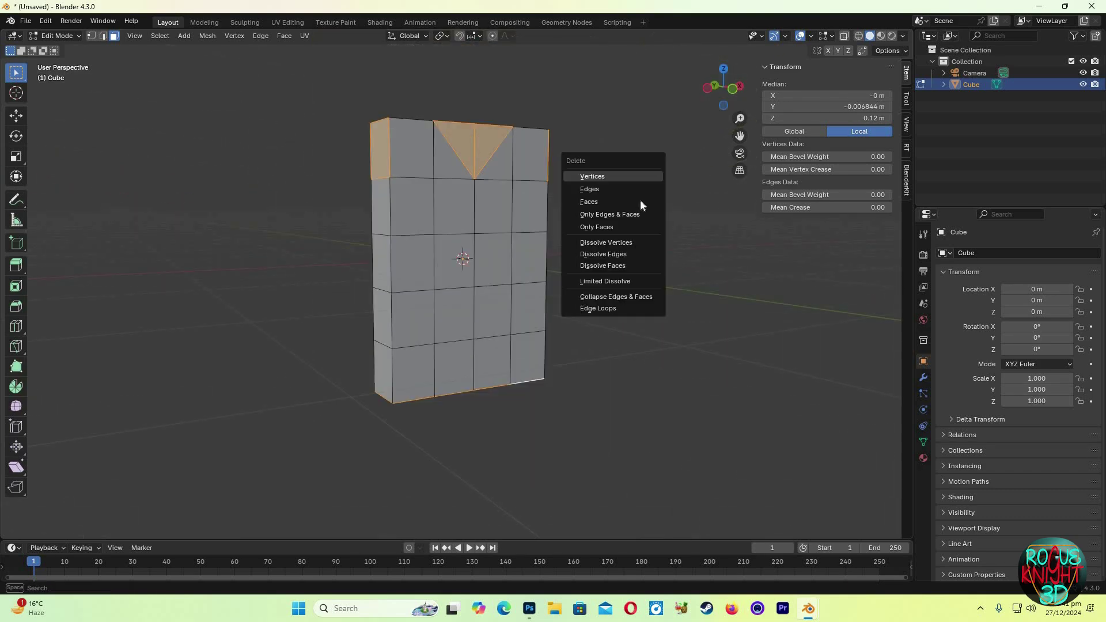
left_click(641, 200)
Step: Extrude the edge loops of both armholes and scale them outward along X into sleeves, making the shirt about 2.63 m wide
left_click_drag(730, 91, 740, 132)
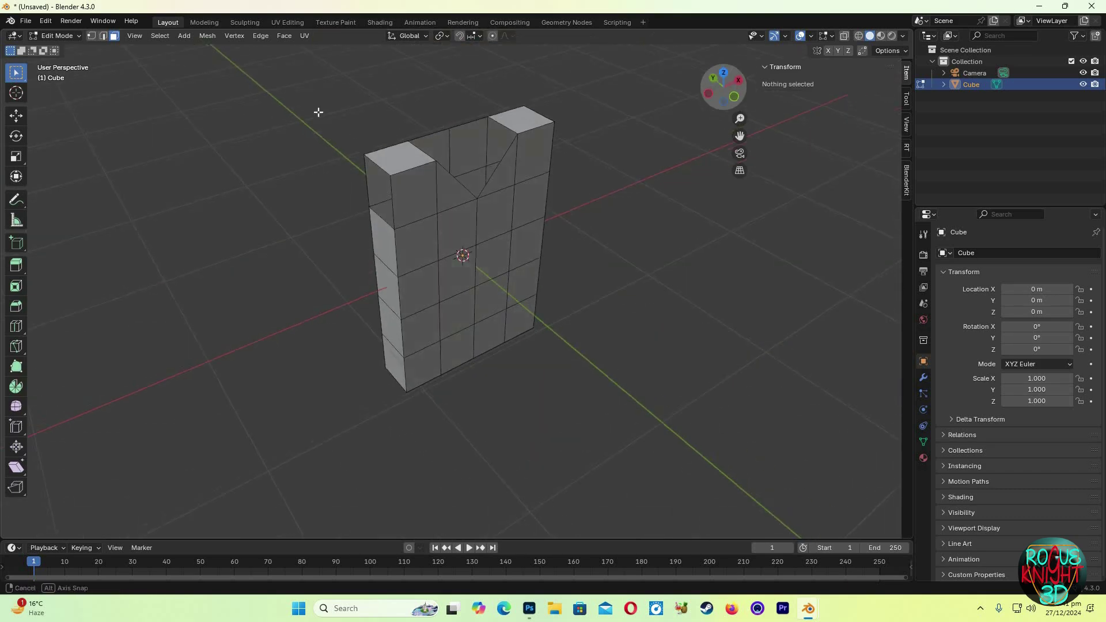
left_click(103, 36)
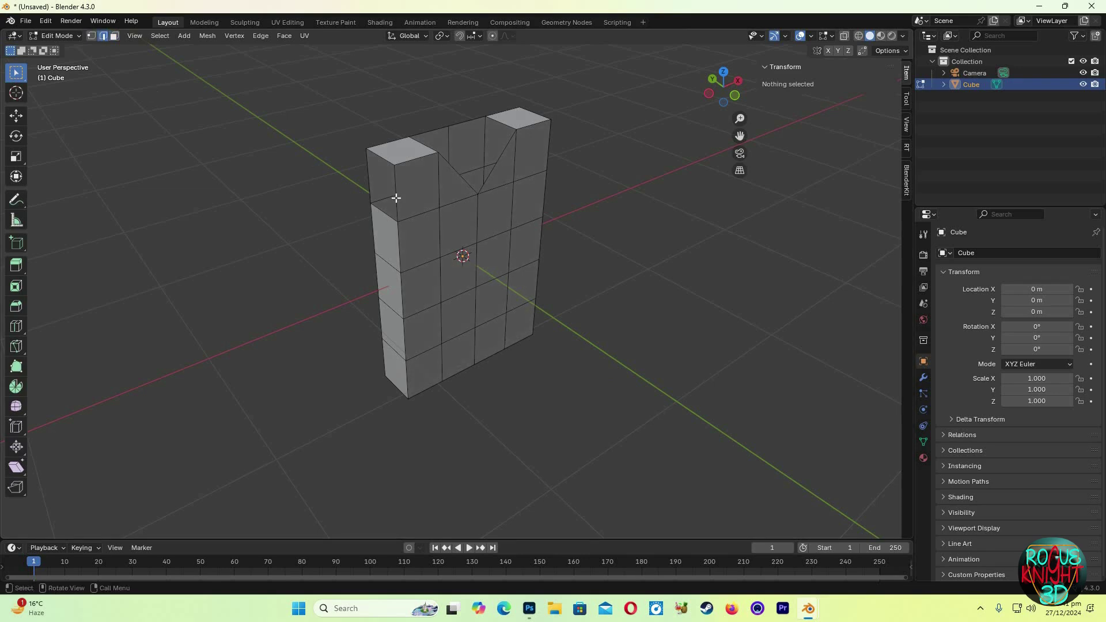
left_click(396, 199, "shift")
left_click_drag(725, 91, 543, 76)
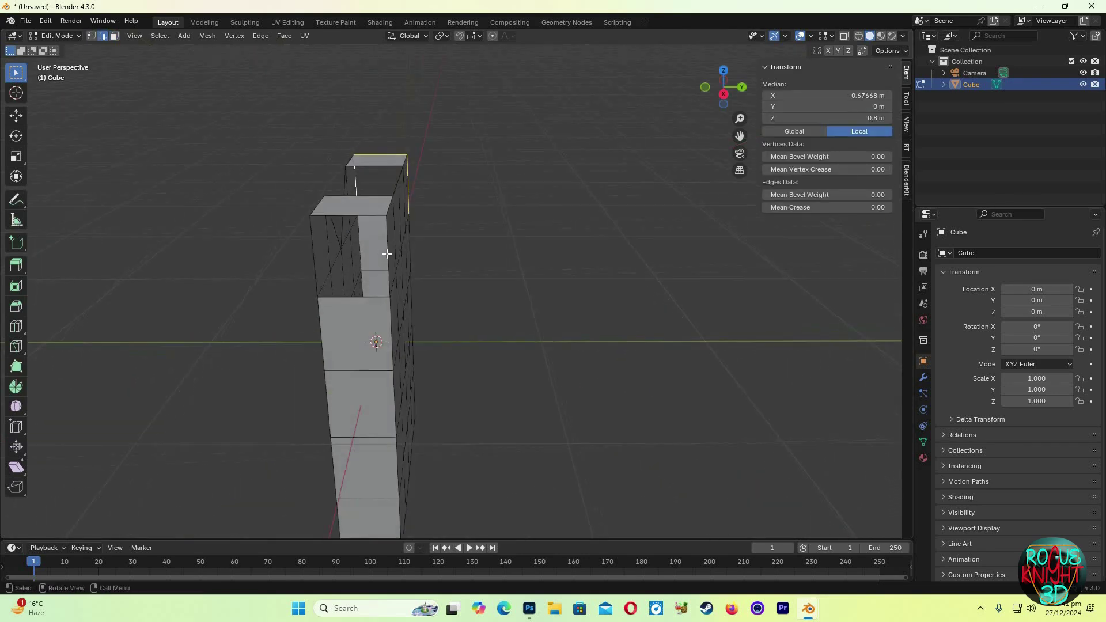
left_click(388, 254, "alt+shift")
left_click_drag(724, 95, 645, 294)
key("e")
right_click(644, 294)
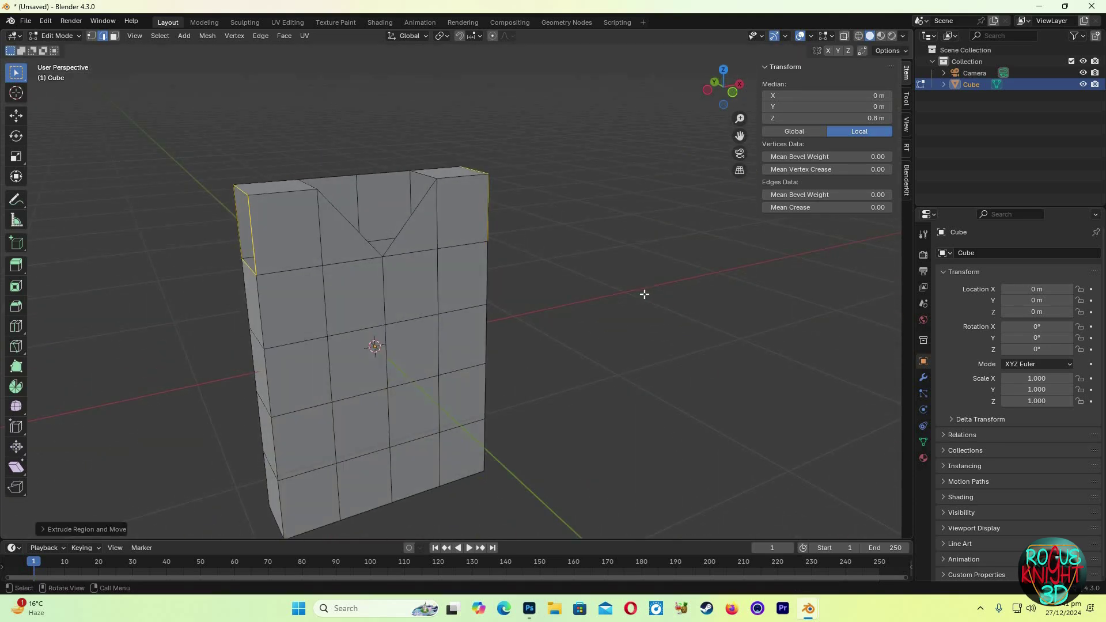
key("s")
key("x")
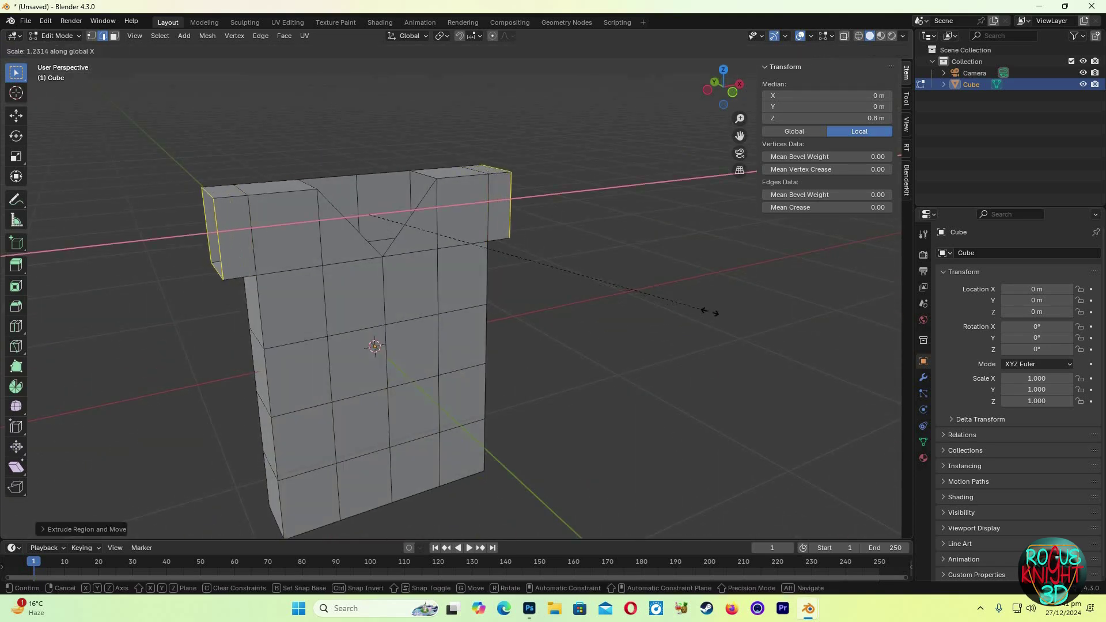
left_click(510, 294)
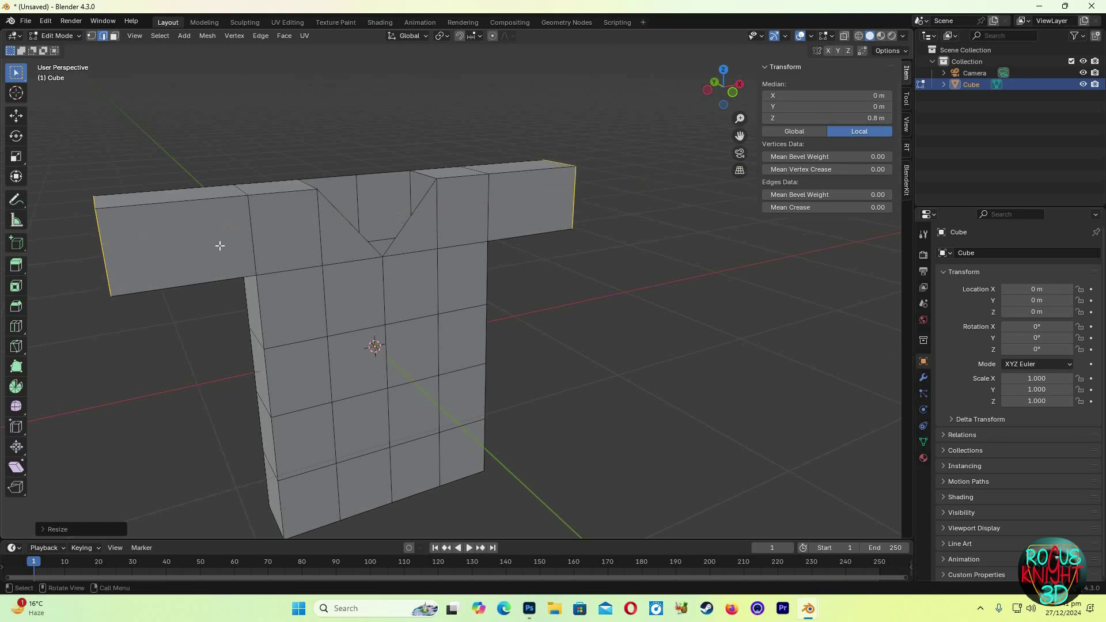
Step: Add two evenly spaced loop cuts to each sleeve and clear the selection
key("ctrl+r")
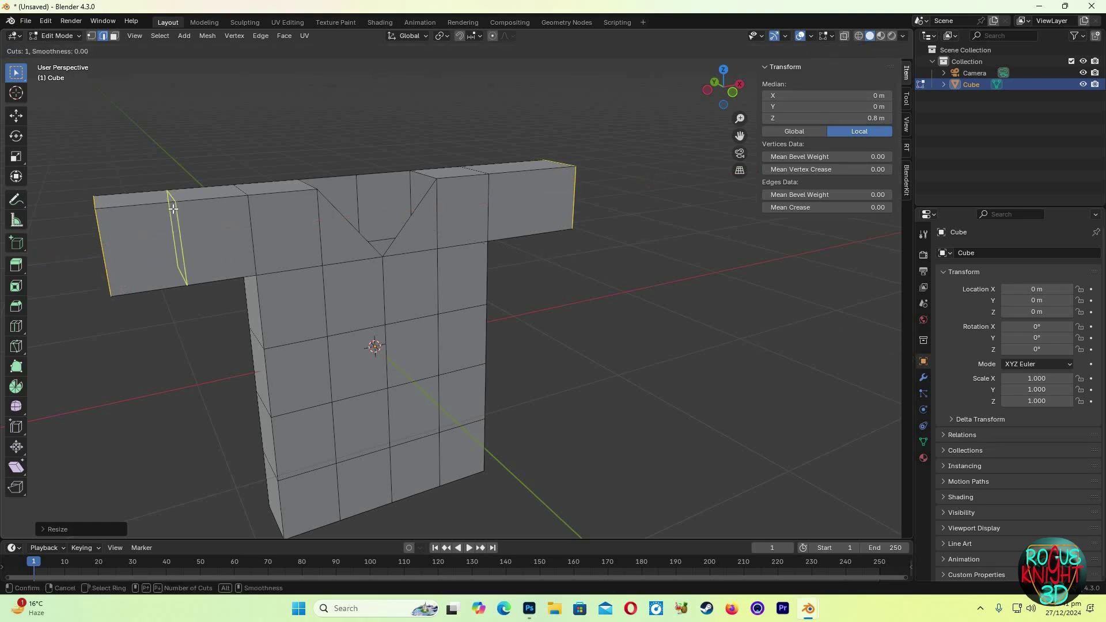
scroll(172, 208, "up", 1)
left_click(172, 208)
right_click(172, 208)
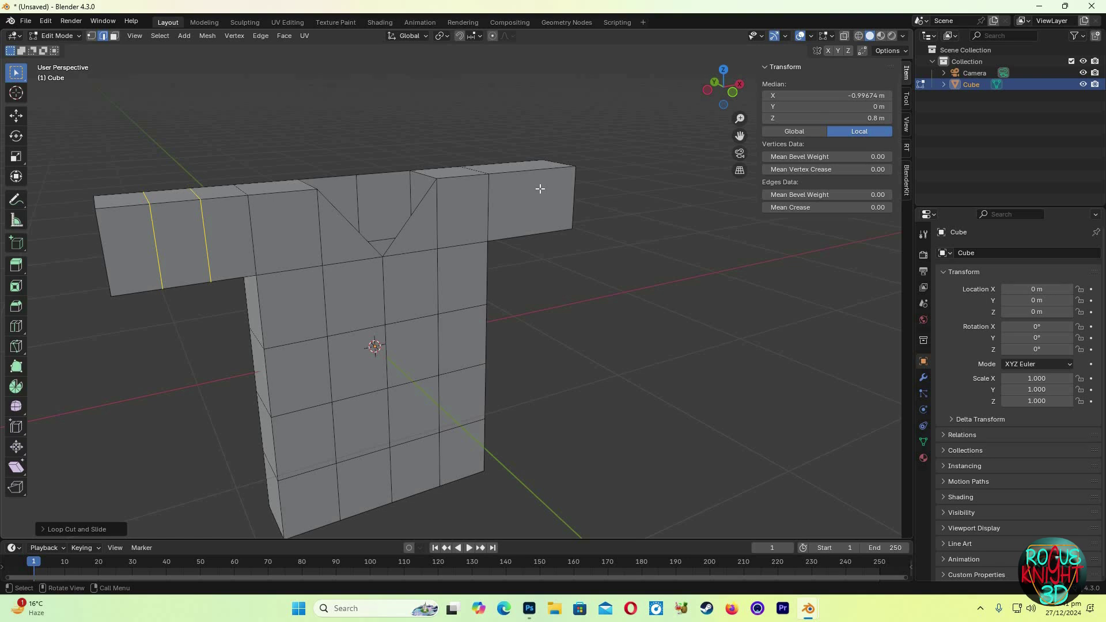
key("ctrl+r")
left_click(583, 254)
right_click(583, 254)
key("alt+a")
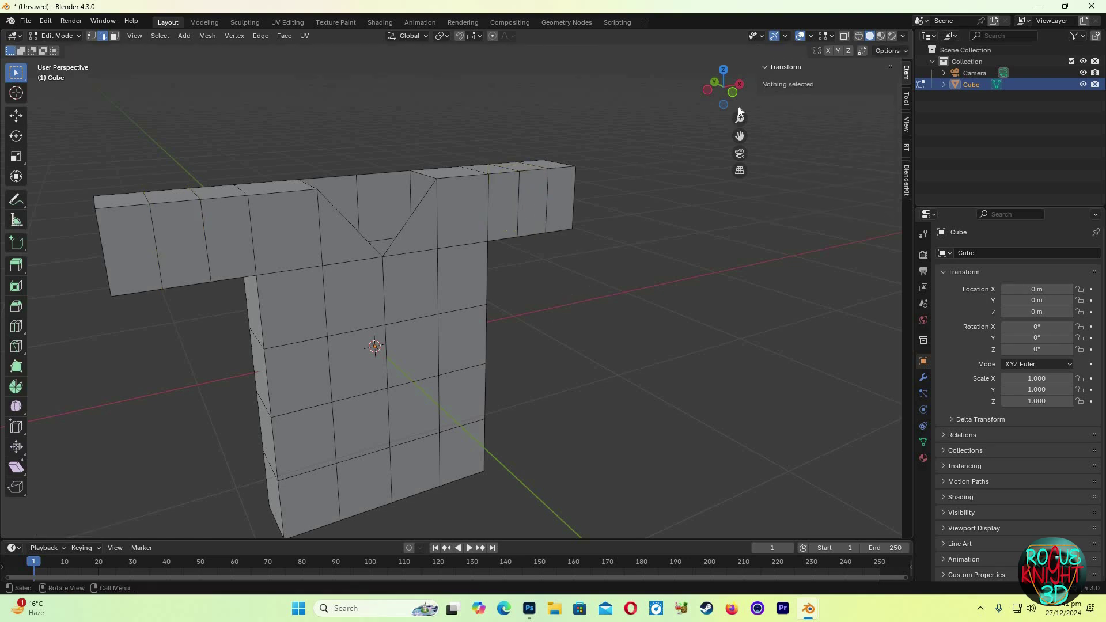
Step: Add a Subdivision modifier to the shirt mesh with the viewport level set to 2
key("Tab")
key("Tab")
left_click(923, 377)
left_click(956, 254)
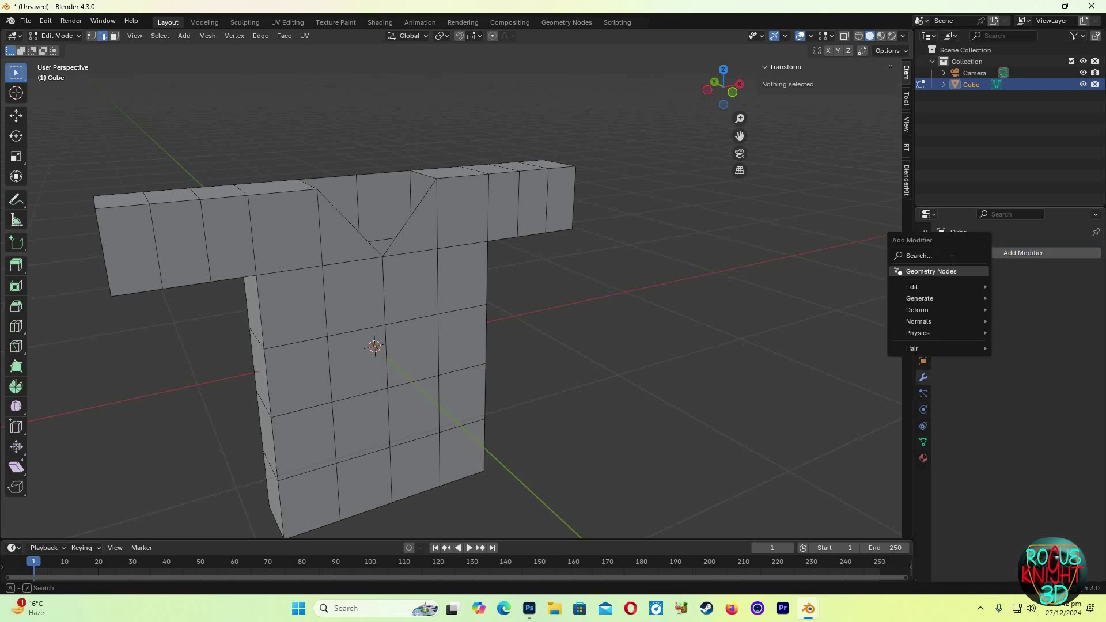
type("s")
key("Return")
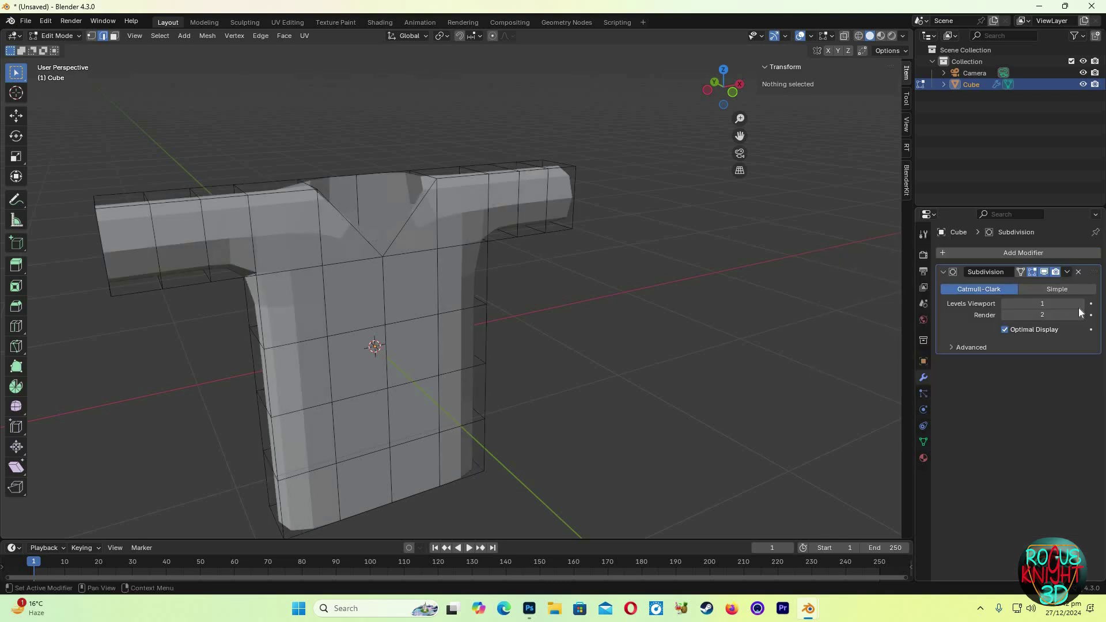
left_click(1082, 304)
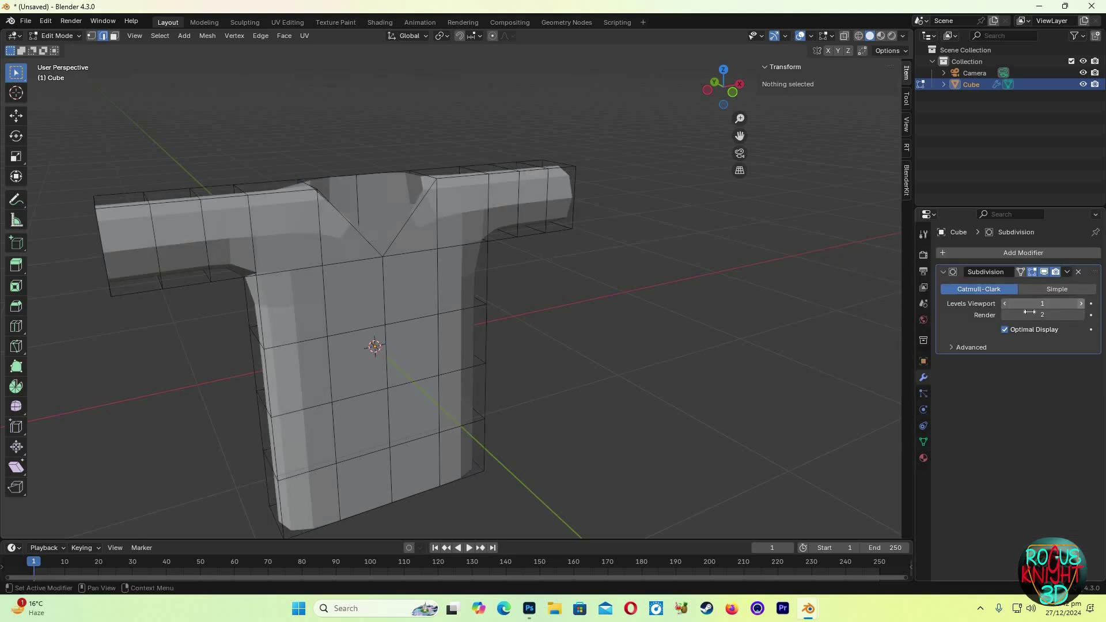
Step: Apply smooth shading to the shirt in Object Mode
key("Tab")
right_click(378, 258)
left_click(378, 258)
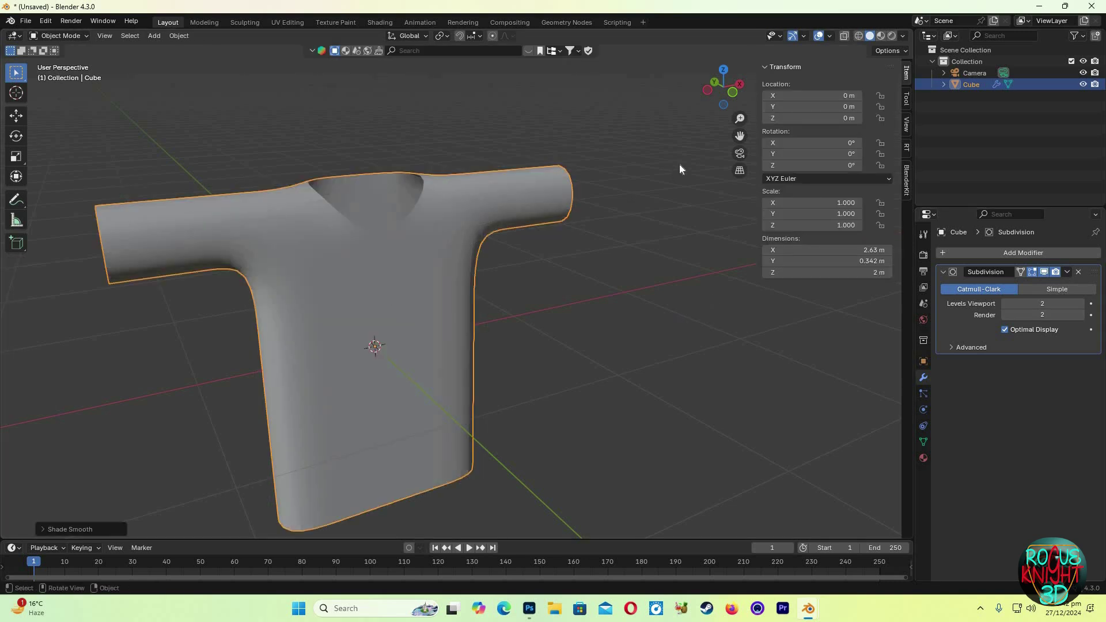
left_click_drag(723, 88, 451, 199)
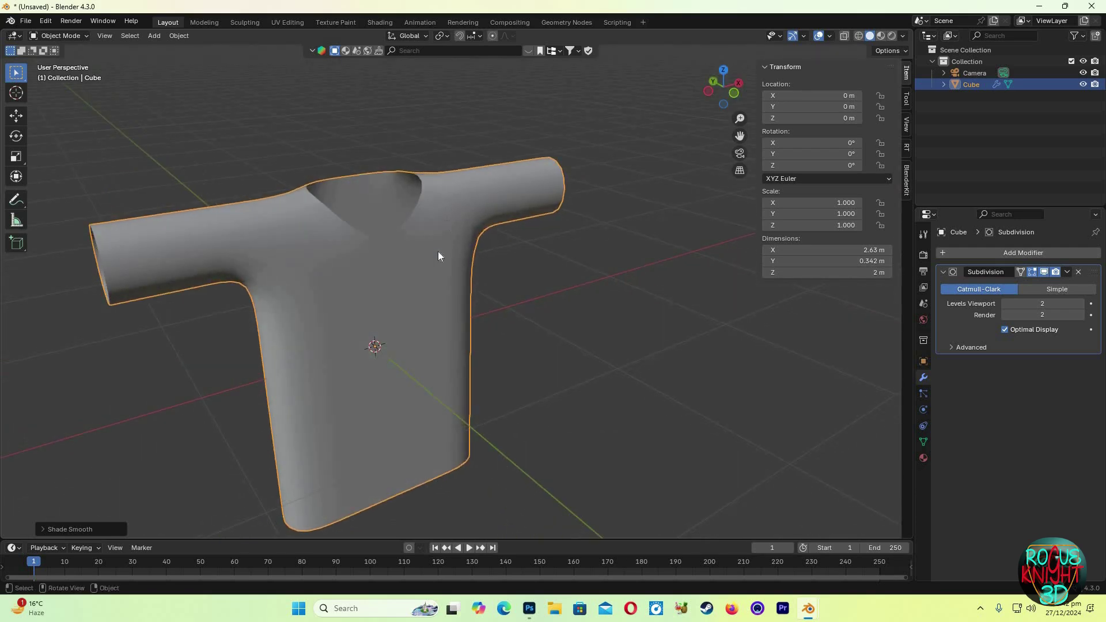
Step: Select the entire shirt mesh in Edit Mode and unwrap it with Smart UV Project at a 66° angle limit
key("Tab")
key("a")
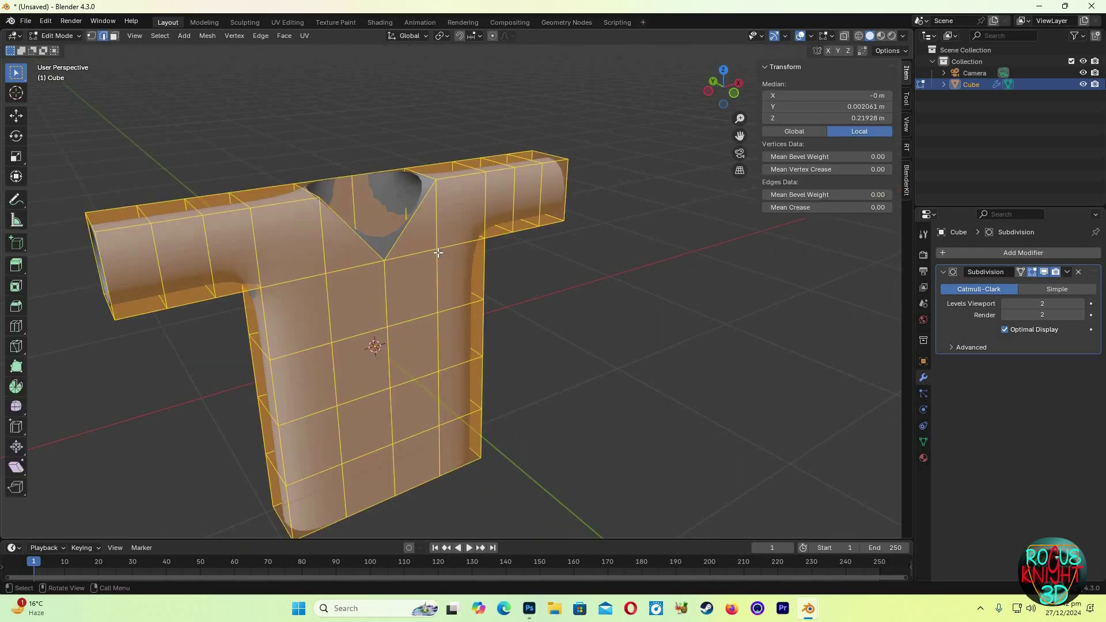
key("KP_1")
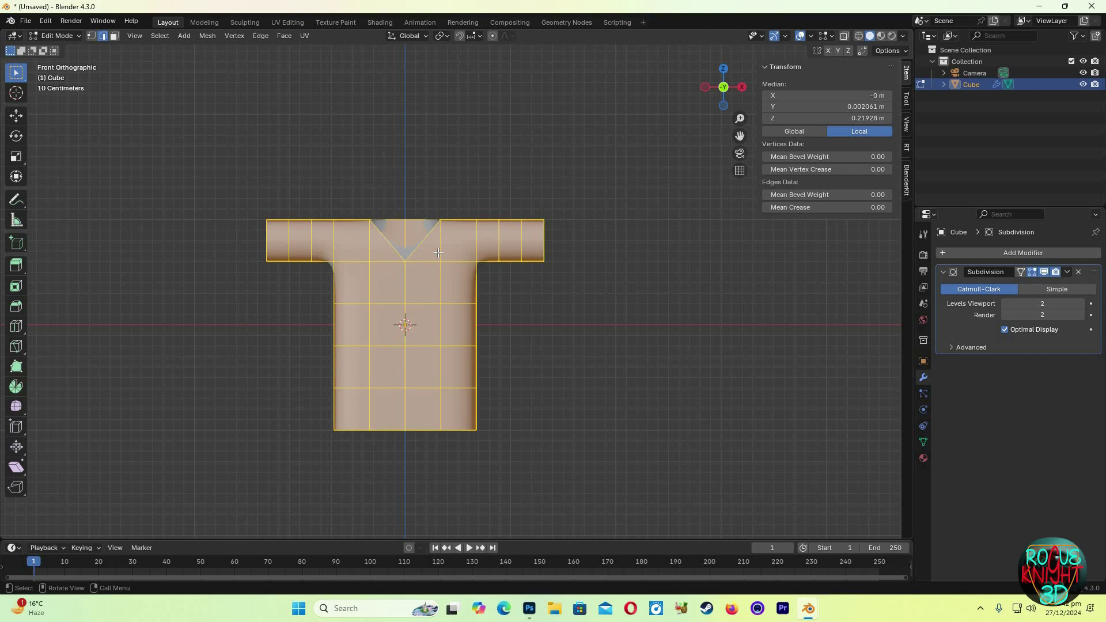
key("u")
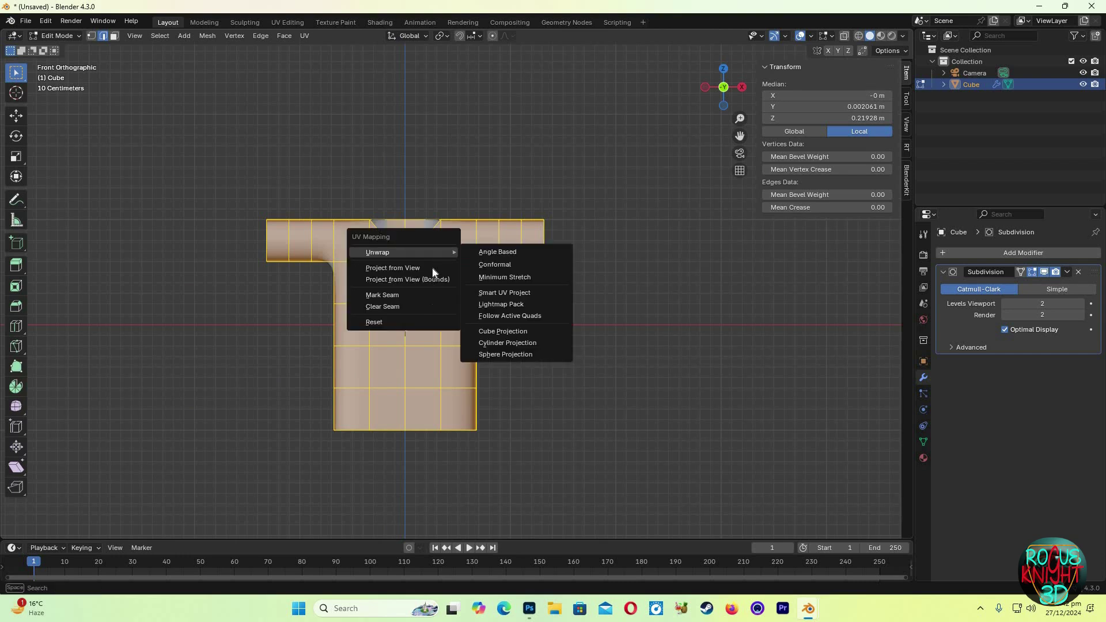
left_click(525, 294)
left_click(511, 398)
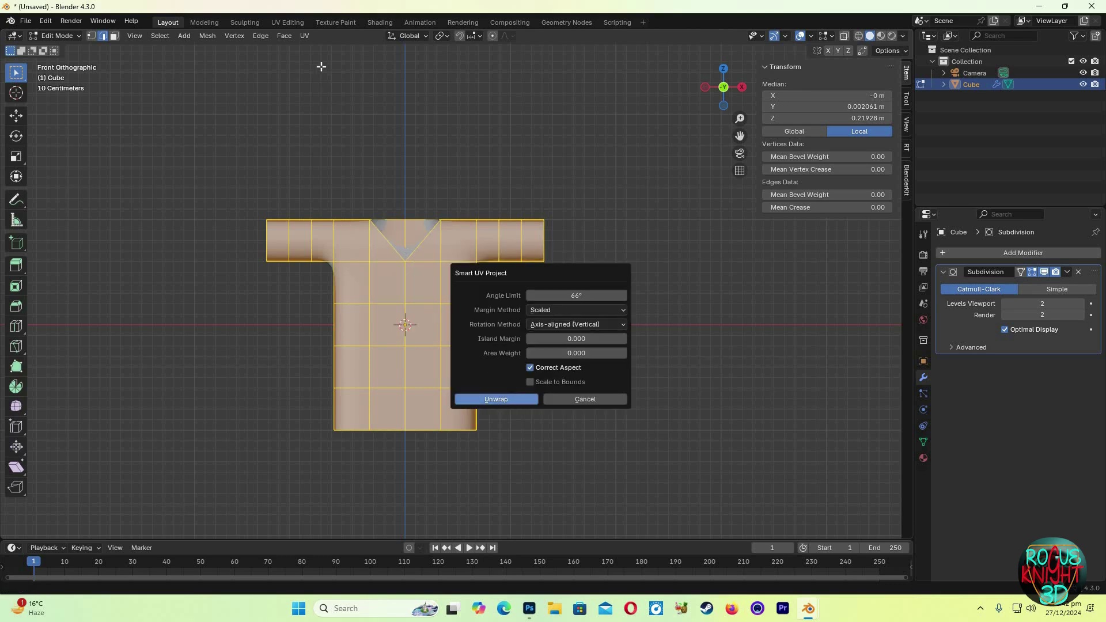
Step: Rotate the complete UV layout 90° in the UV editor so the shirt stands upright, and shift it sideways to fit the UV square
left_click(287, 22)
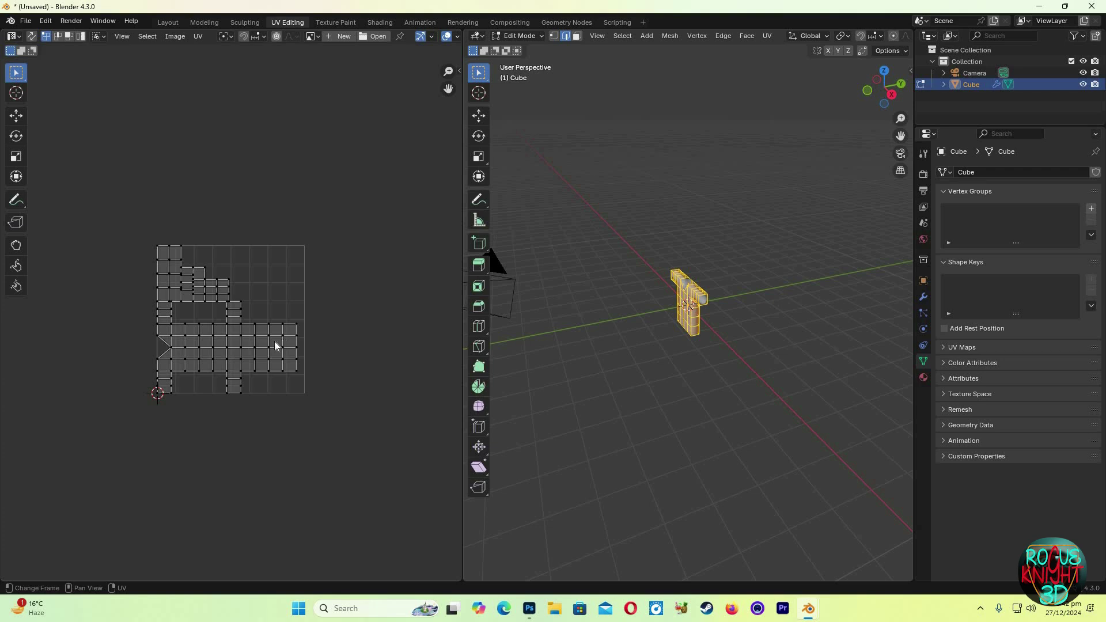
key("a")
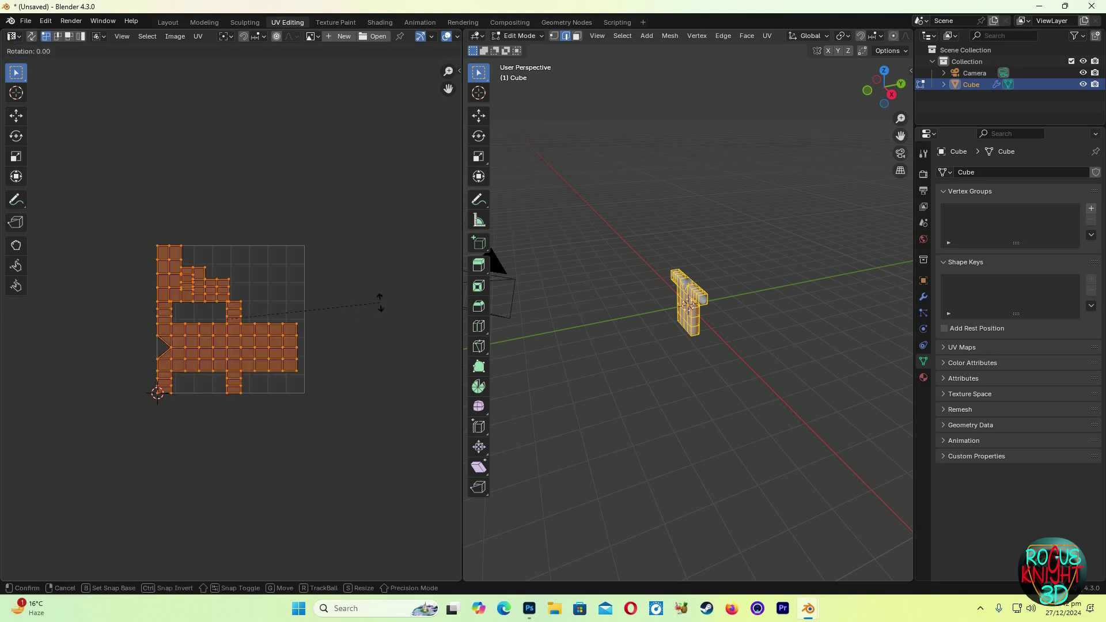
key("r")
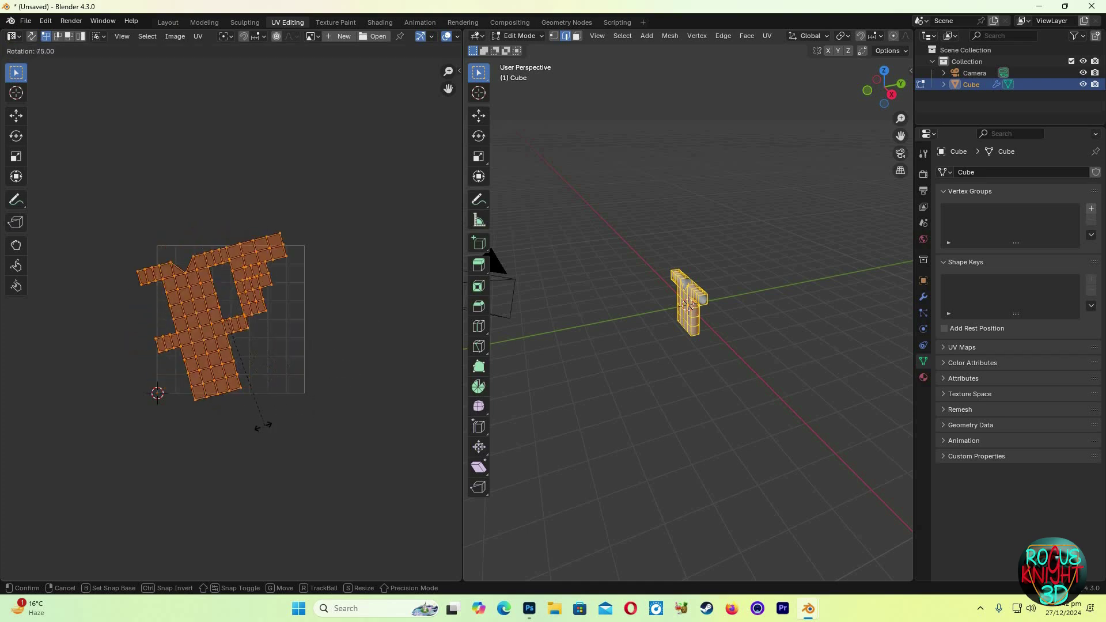
left_click(239, 431)
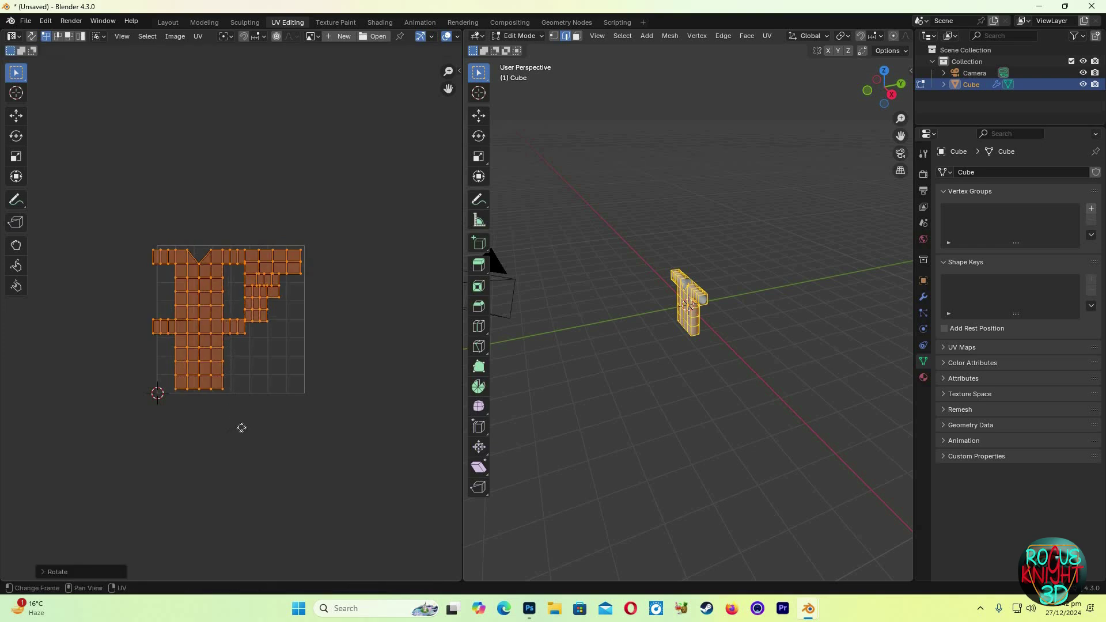
key("g")
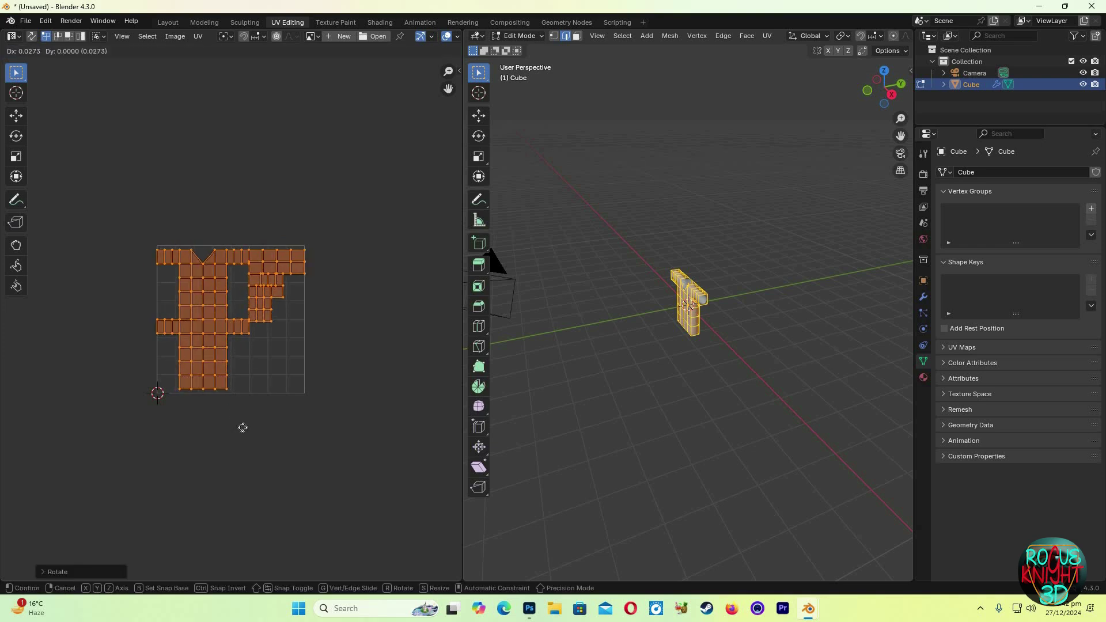
left_click(243, 416)
key("Home")
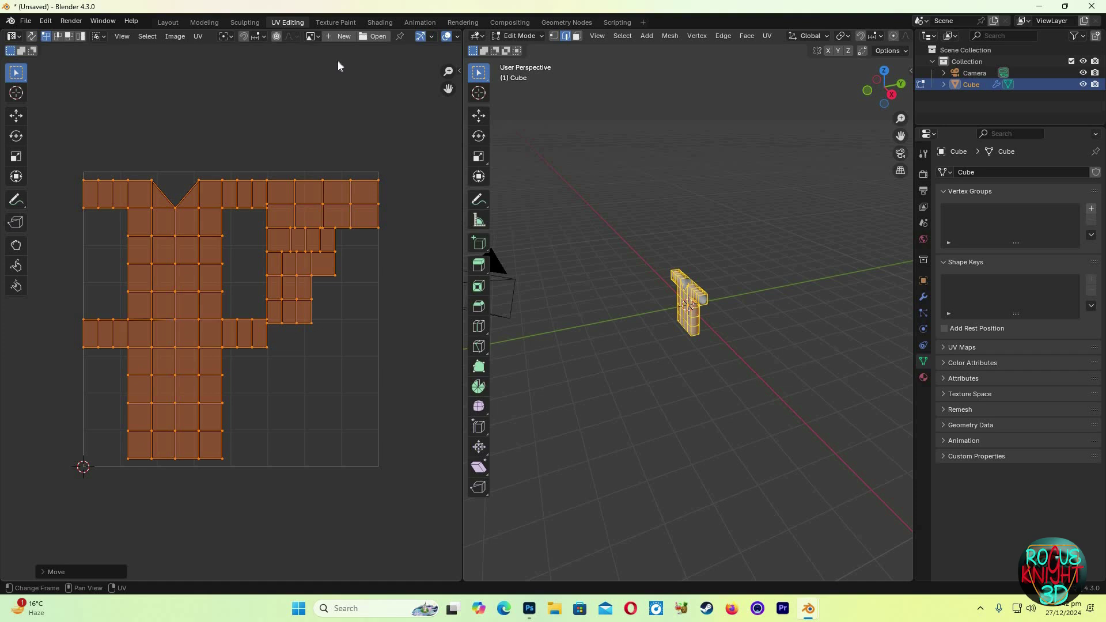
Step: Create a blank black 1024 × 1024 px image named Untitled behind the UV layout
left_click(344, 36)
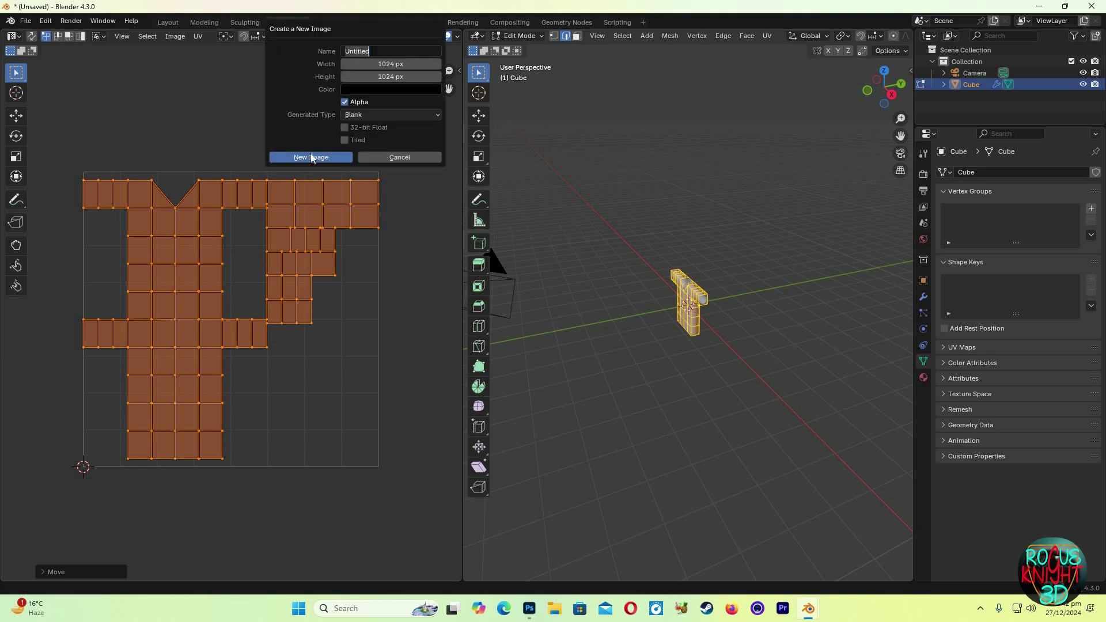
left_click(312, 158)
key("Home")
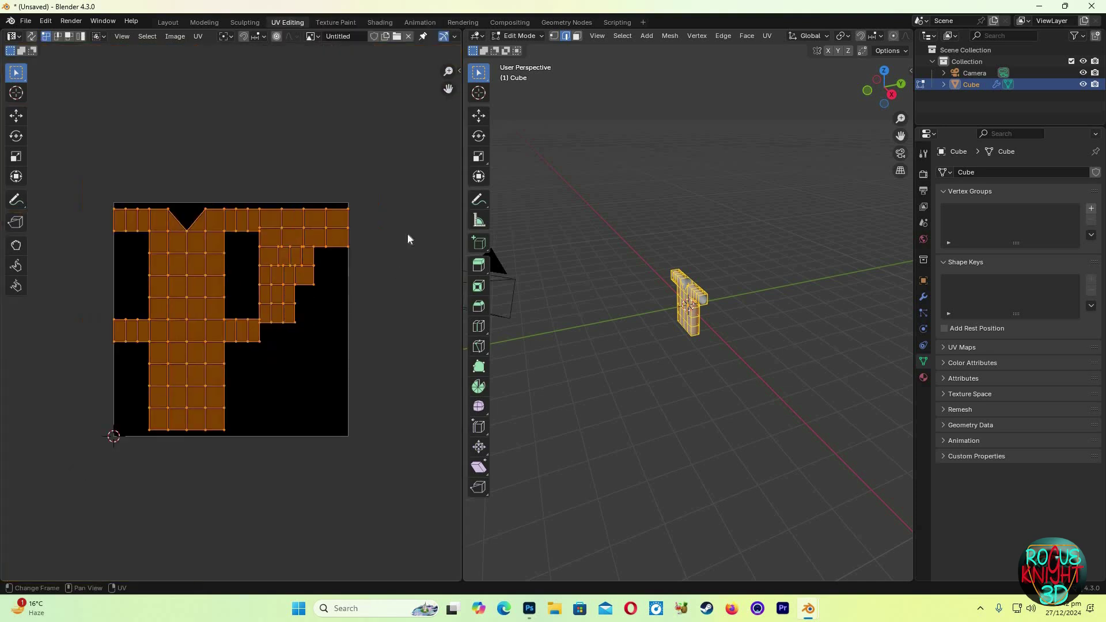
Step: Clear the UV selection, turn on UV sync selection and deselect the whole mesh
left_click(341, 128)
key("Tab")
key("Tab")
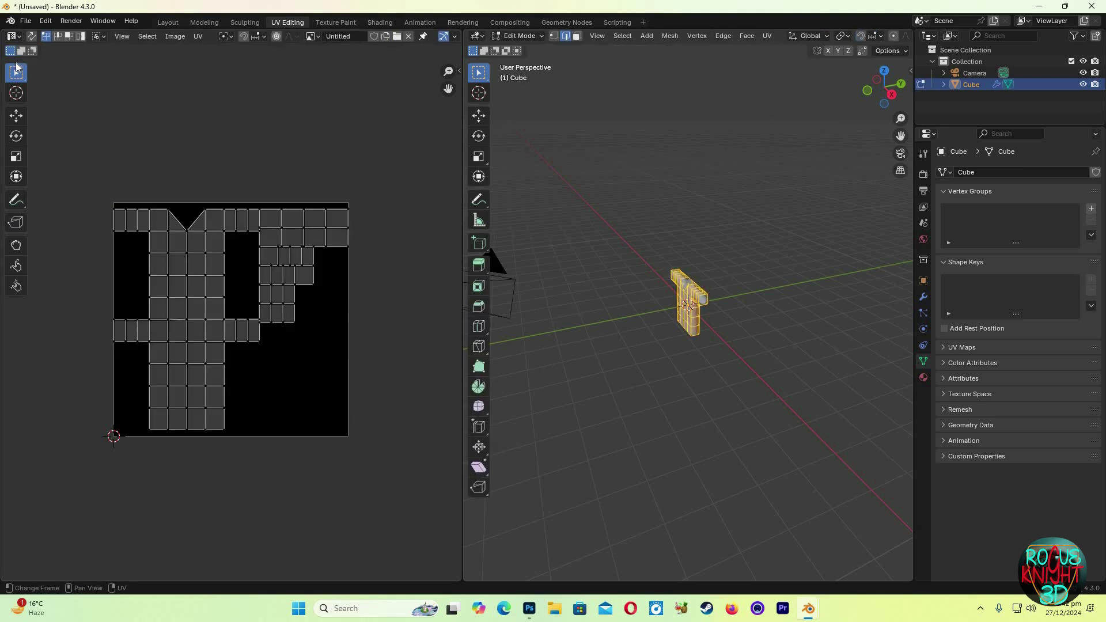
left_click(32, 36)
left_click(313, 165)
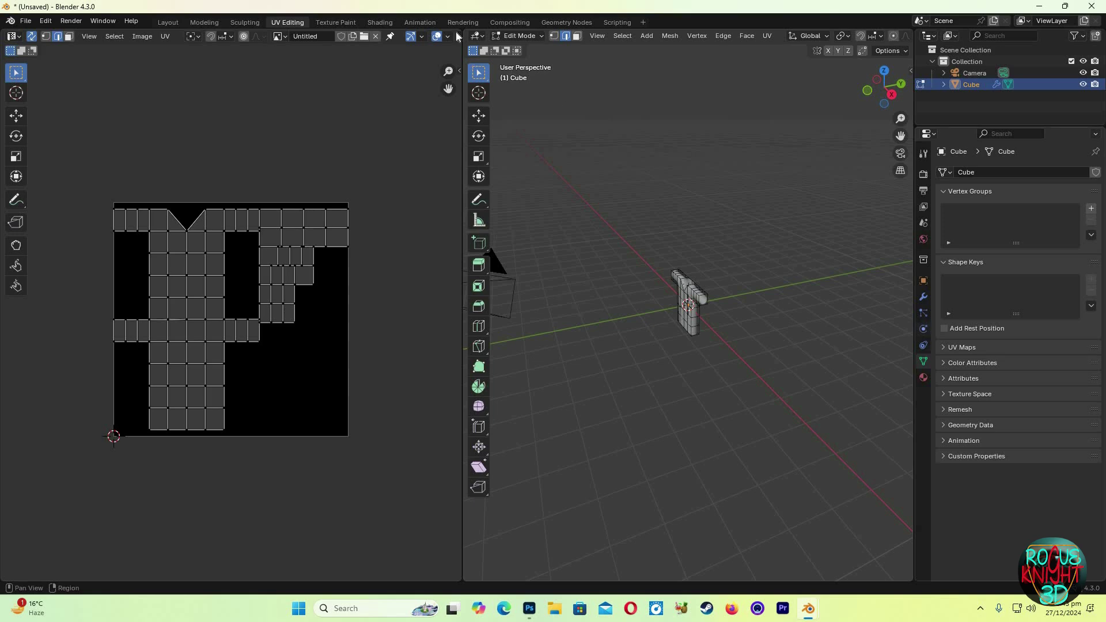
Step: Add an Image Texture node beside the Principled BSDF in the shirt's material in the Shading workspace
left_click(380, 22)
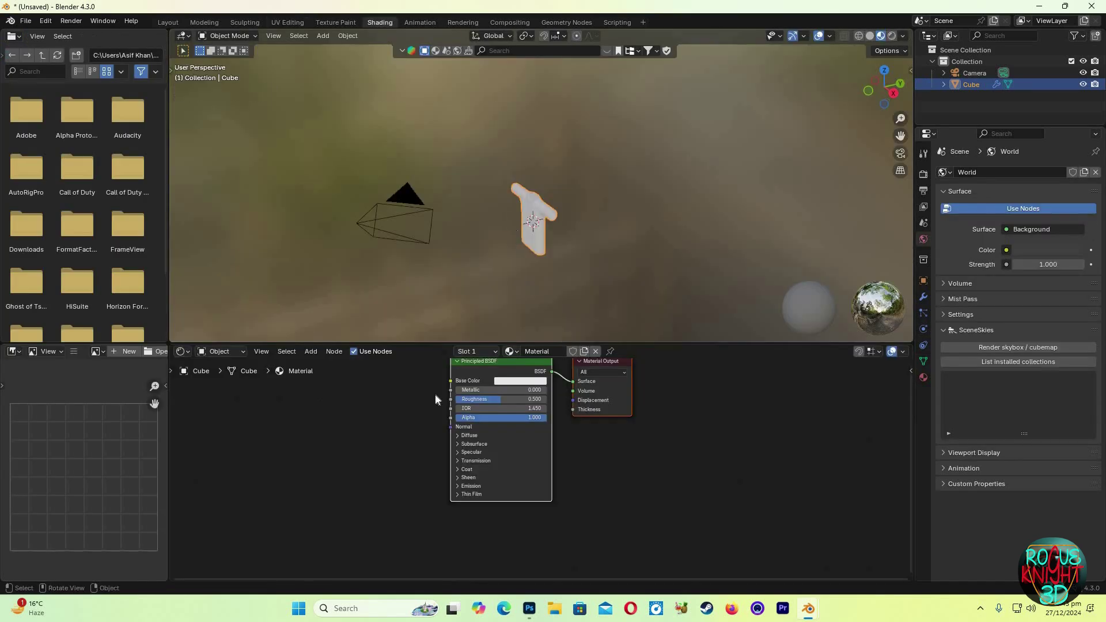
left_click(413, 433)
key("shift+a")
left_click(414, 434)
left_click(473, 454)
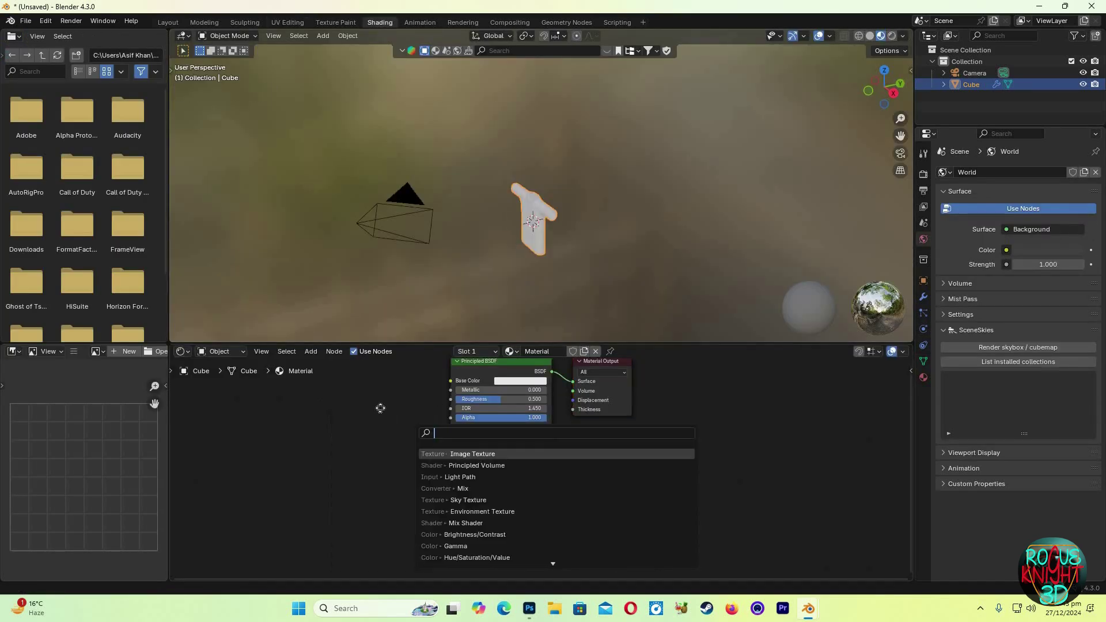
left_click(329, 389)
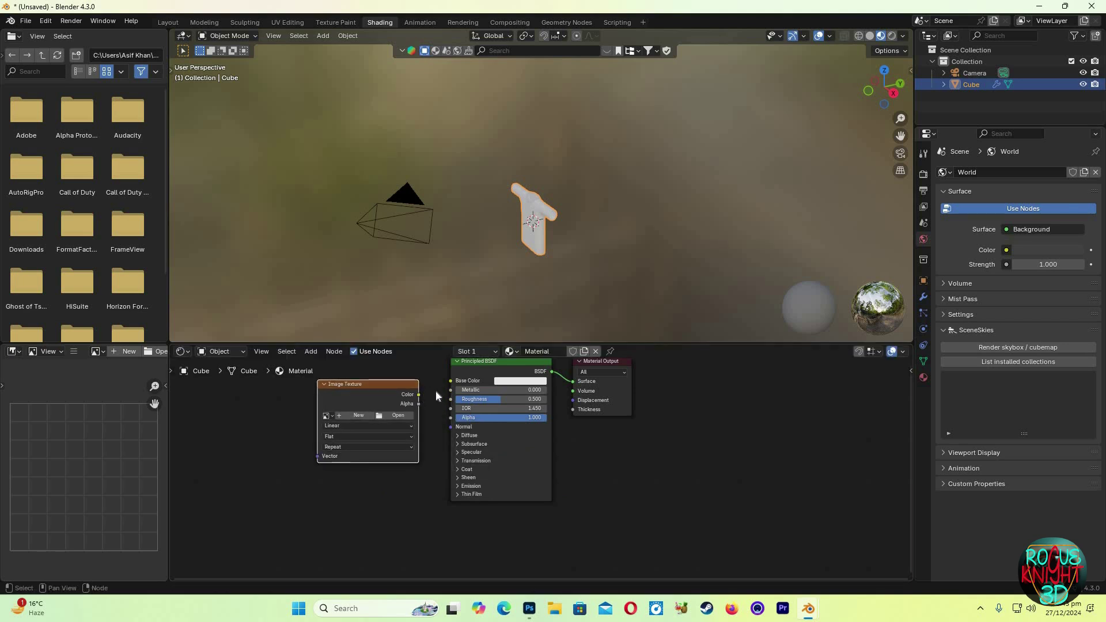
Step: Connect the Image Texture's Color to the Principled BSDF's Base Color and assign the Untitled image to the node
left_click_drag(419, 394, 450, 381)
scroll(522, 459, "up", 3)
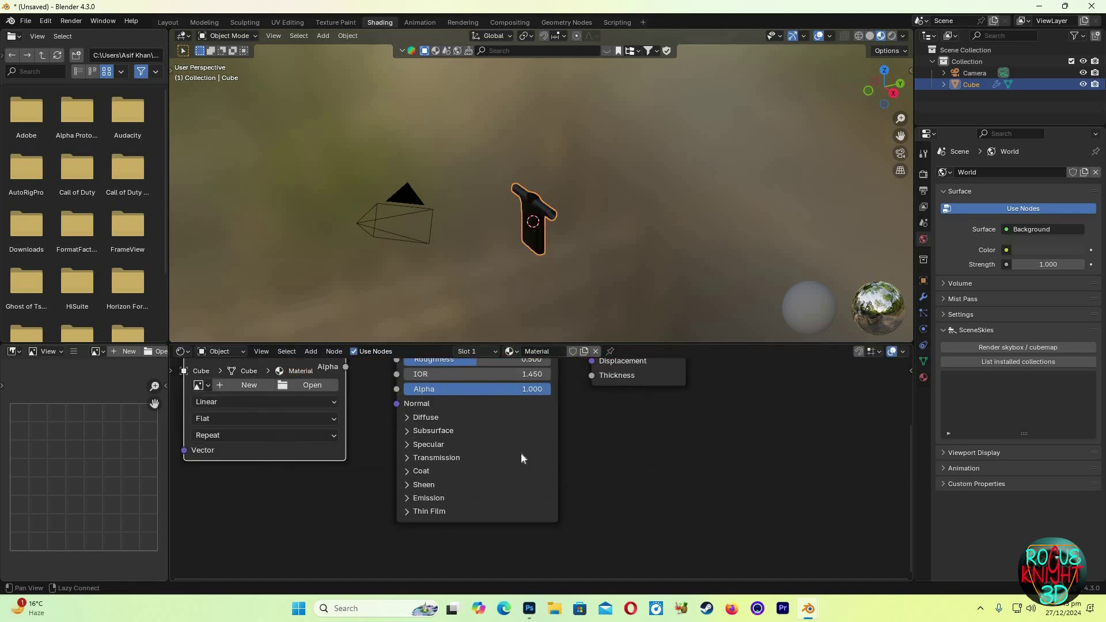
scroll(523, 459, "down", 3)
left_click(375, 432)
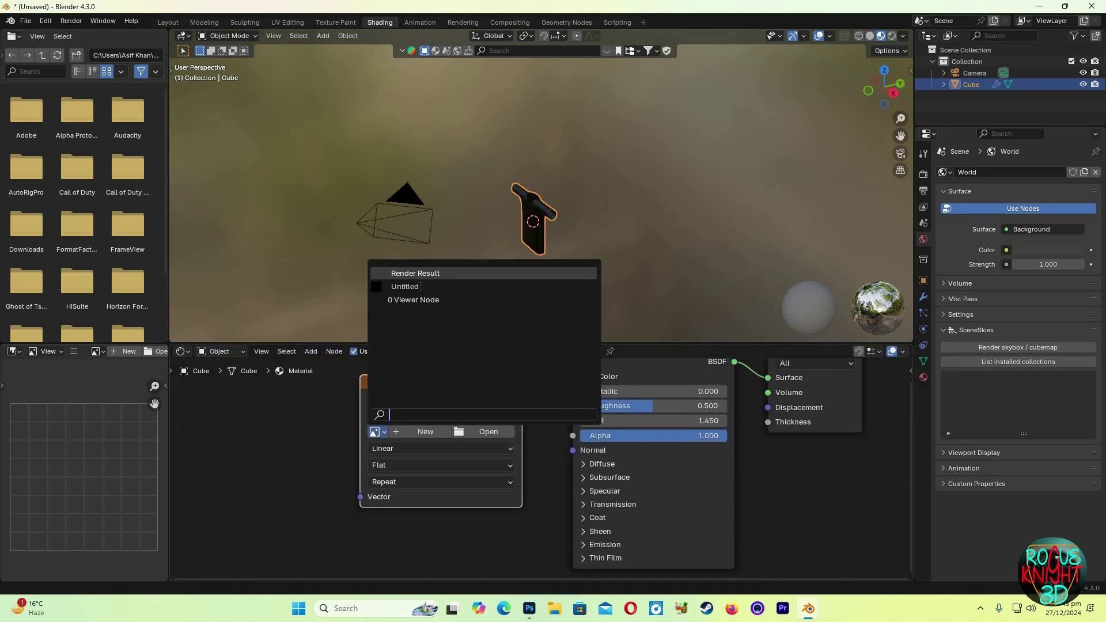
left_click(421, 287)
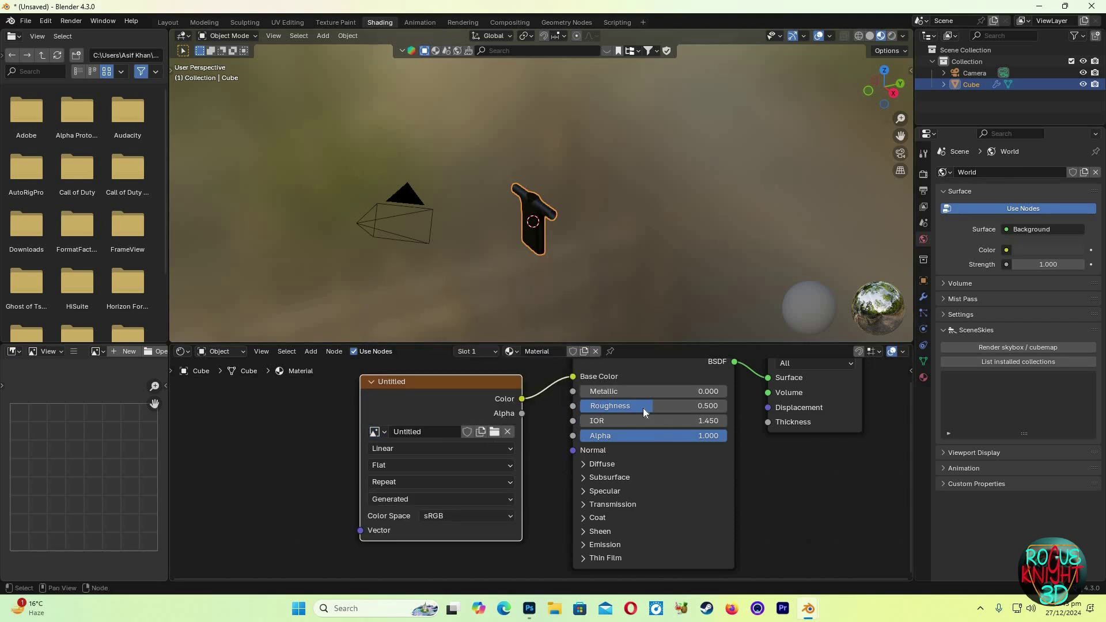
Step: Set the shirt material's Roughness to 0.727 and Metallic to 0.036
left_click_drag(644, 412, 680, 412)
left_click_drag(617, 394, 687, 405)
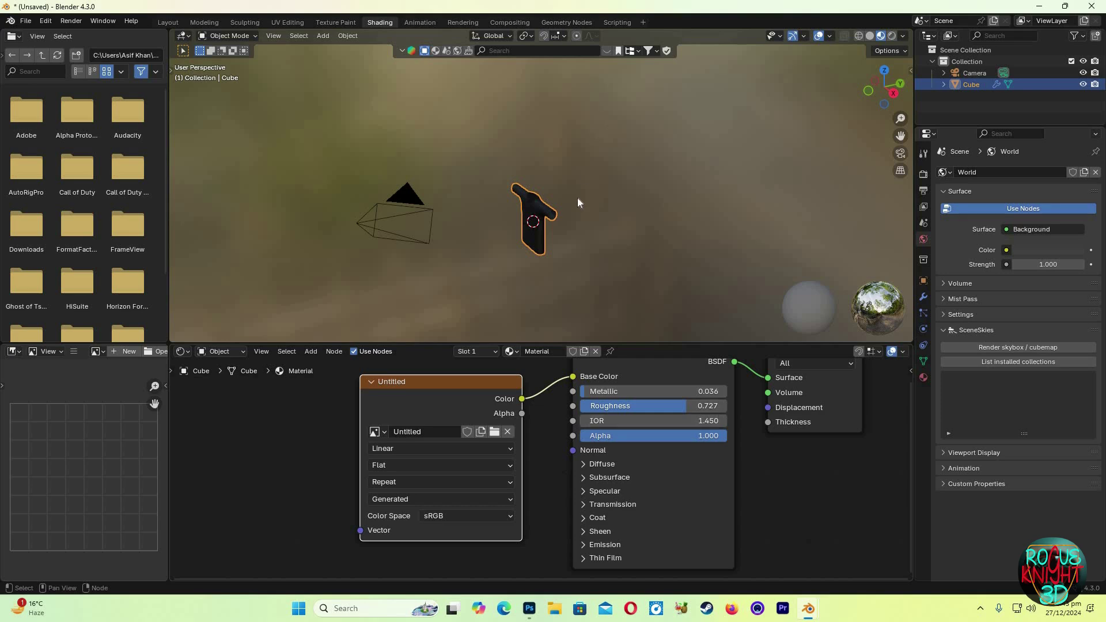
scroll(578, 202, "up", 3)
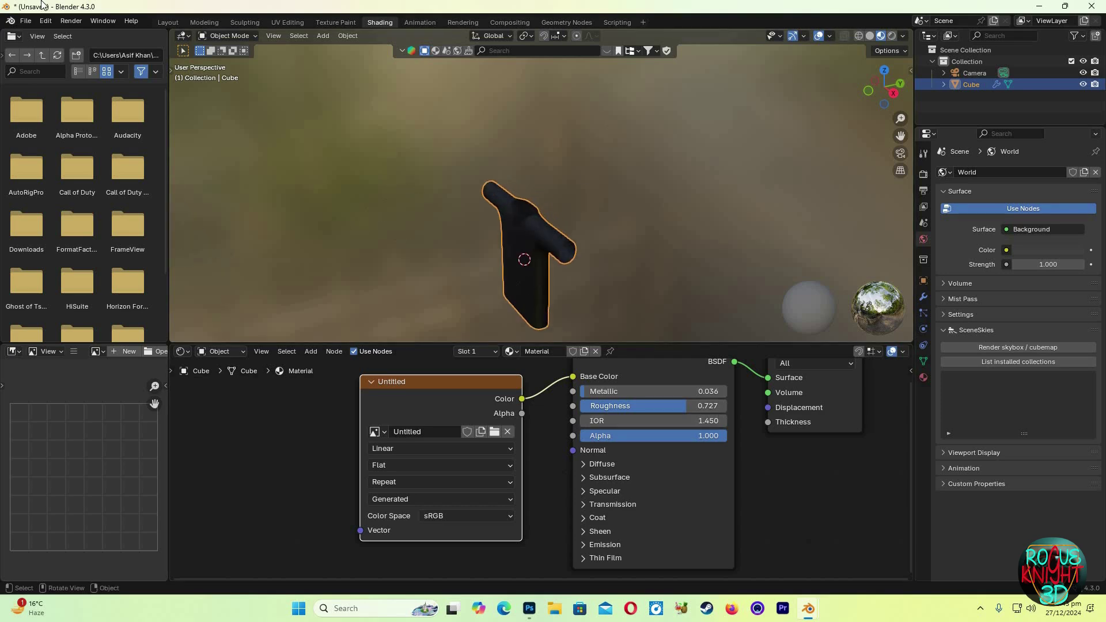
Step: Paint the whole front of the shirt and sleeves bright green in Texture Paint from the front view, using the 50 px Paint Hard brush
left_click(336, 22)
scroll(166, 289, "down", 5)
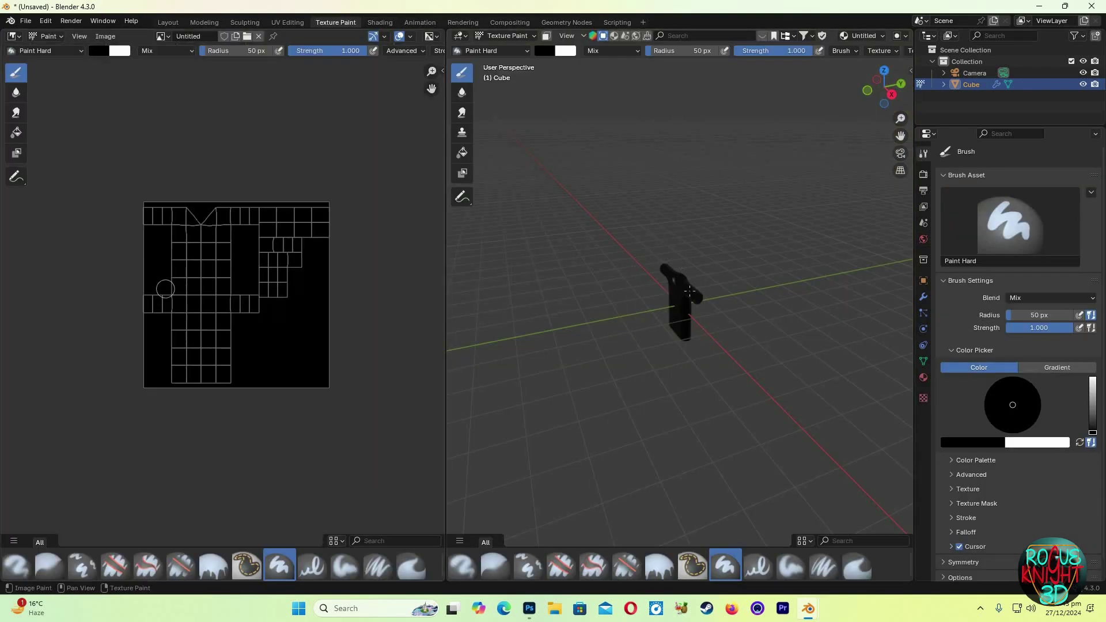
scroll(166, 289, "up", 1)
key("KP_1")
scroll(732, 313, "up", 3)
scroll(731, 313, "up", 3)
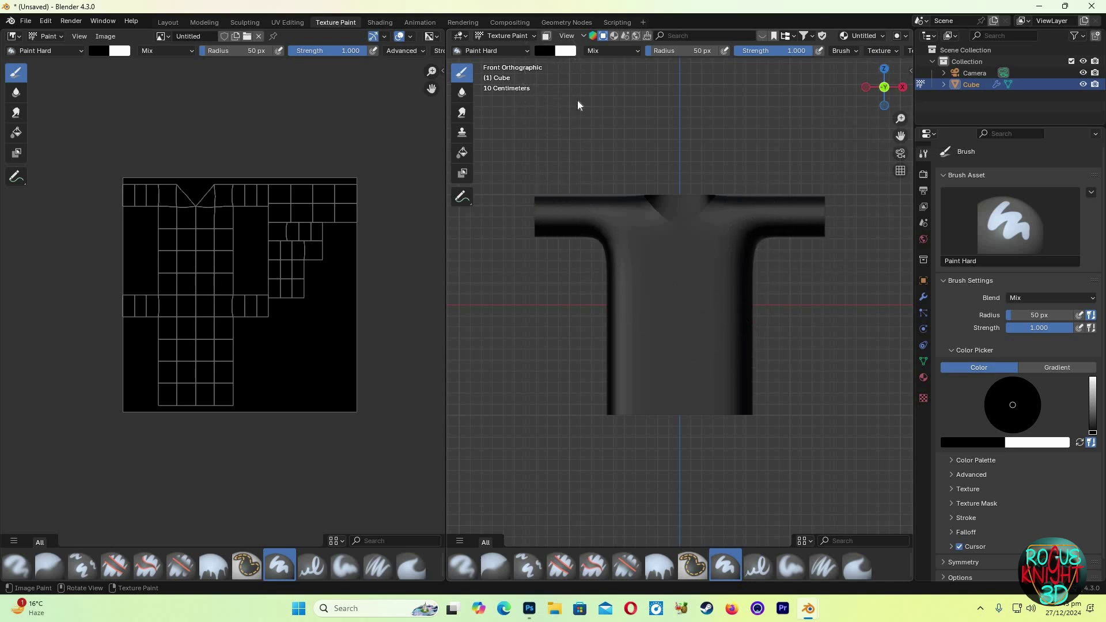
left_click(546, 50)
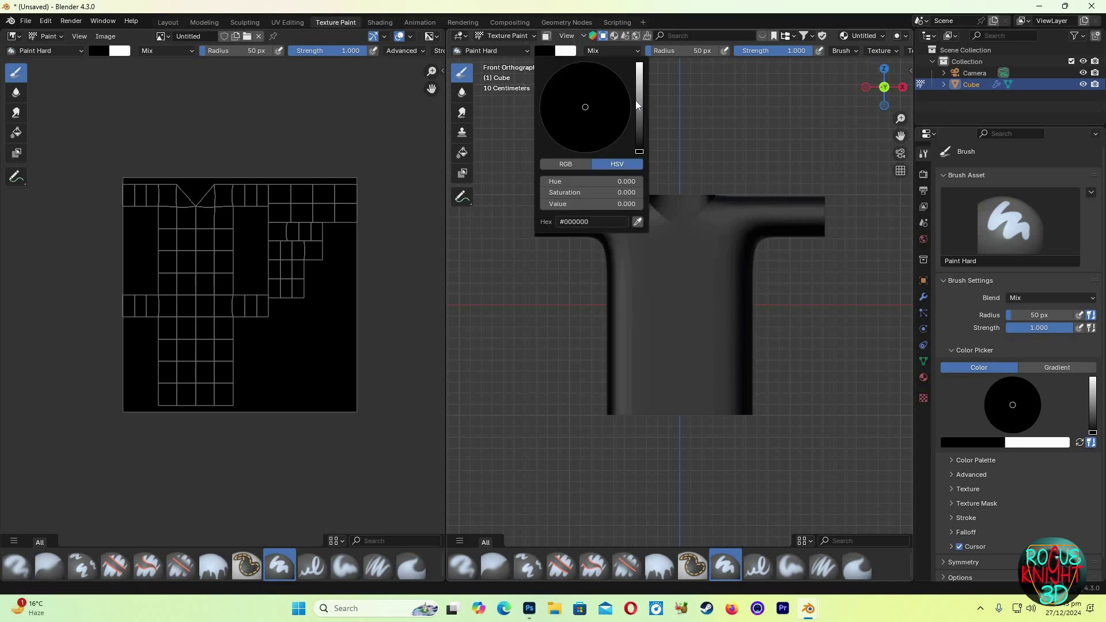
left_click(560, 88)
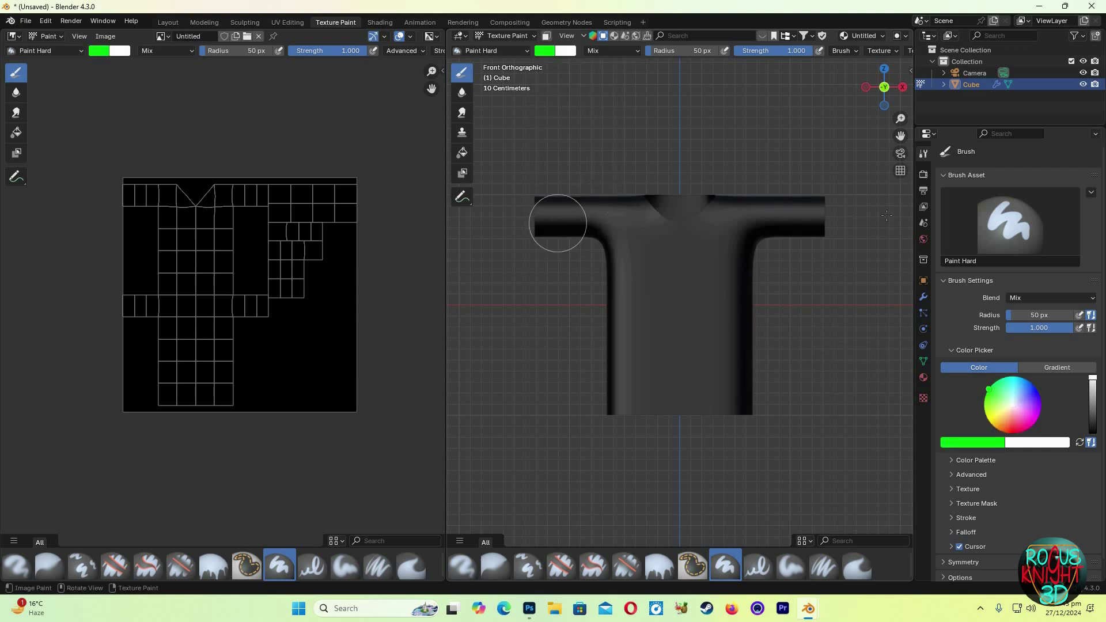
mouse_move(558, 223)
left_mouse_down()
mouse_move(685, 217)
mouse_move(605, 231)
mouse_move(663, 398)
mouse_move(639, 363)
mouse_move(716, 375)
mouse_move(709, 328)
mouse_move(785, 227)
mouse_move(737, 202)
mouse_move(836, 205)
left_mouse_up()
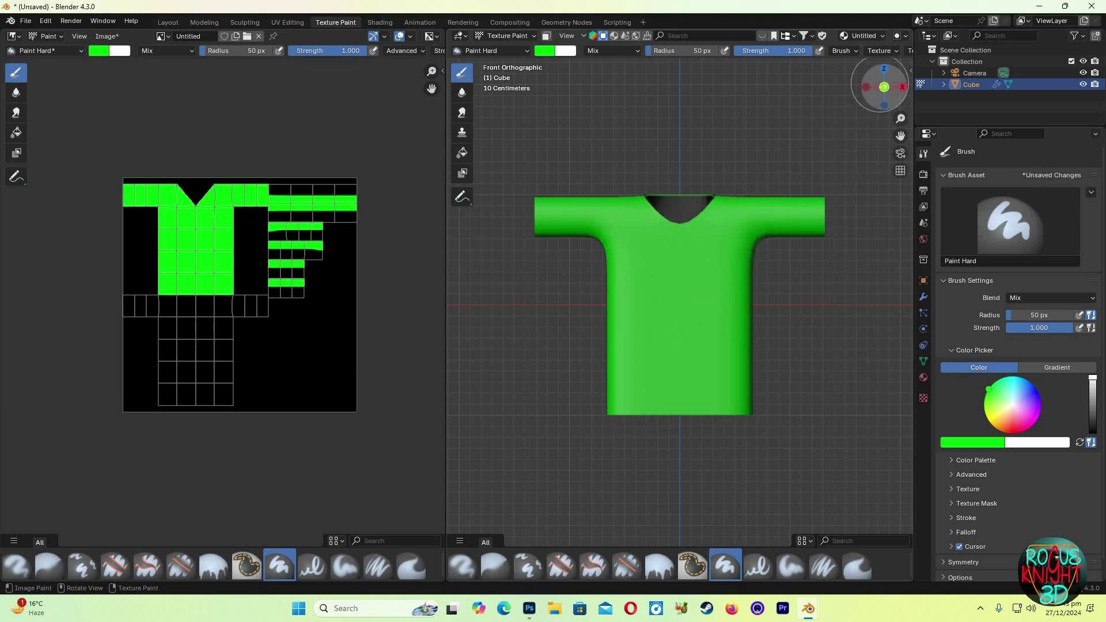
Step: Paint the whole back of the shirt and sleeves blue from the back view with the 50 px Paint Hard brush
left_click_drag(885, 89, 859, 92)
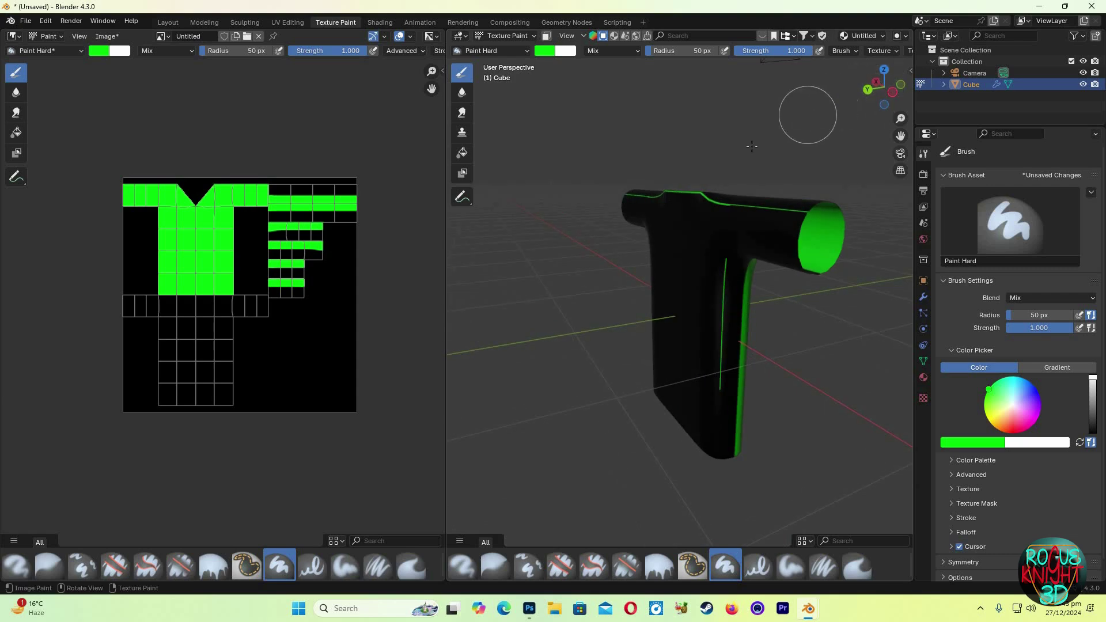
key("ctrl+KP_1")
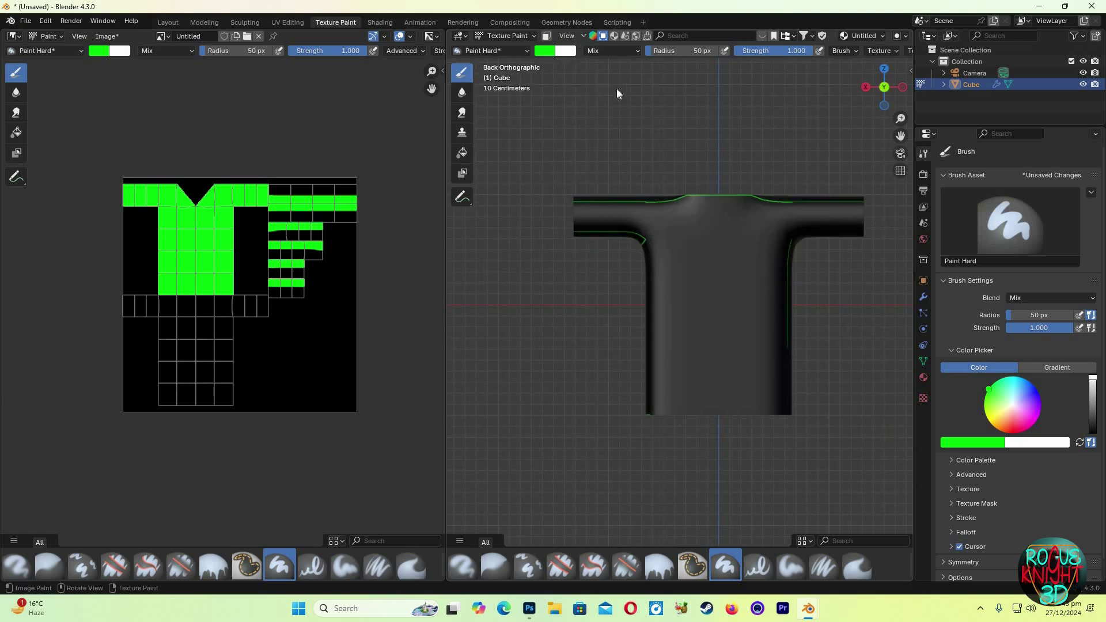
right_click(616, 94)
left_click(632, 103)
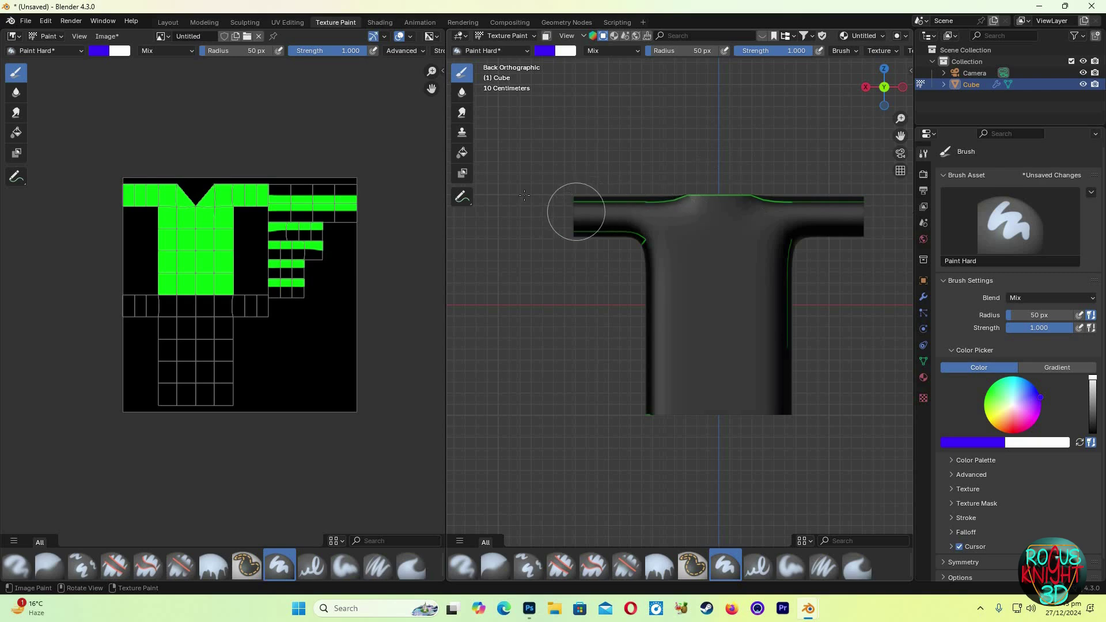
left_click_drag(524, 195, 889, 210)
mouse_move(607, 239)
left_mouse_down()
mouse_move(714, 116)
mouse_move(761, 243)
mouse_move(741, 395)
mouse_move(797, 242)
left_mouse_up()
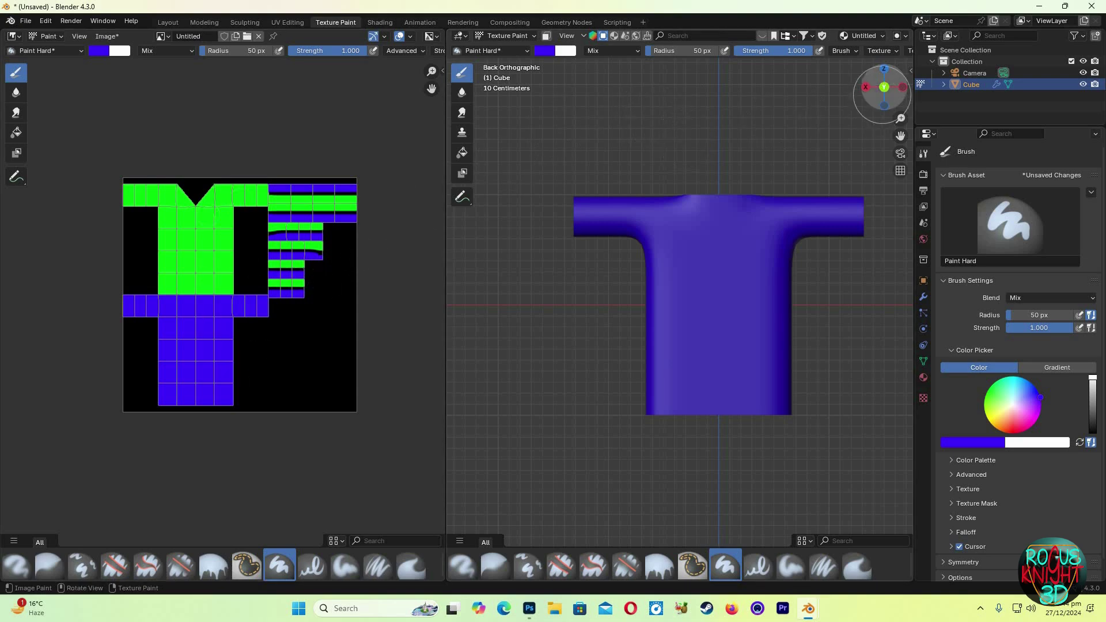
Step: Inspect the painted shirt's side, select individual side and sleeve faces to locate them in the UV layout, and return to Texture Paint
mouse_move(867, 95)
left_mouse_down()
mouse_move(963, 95)
mouse_move(1025, 121)
left_mouse_up()
left_click(288, 22)
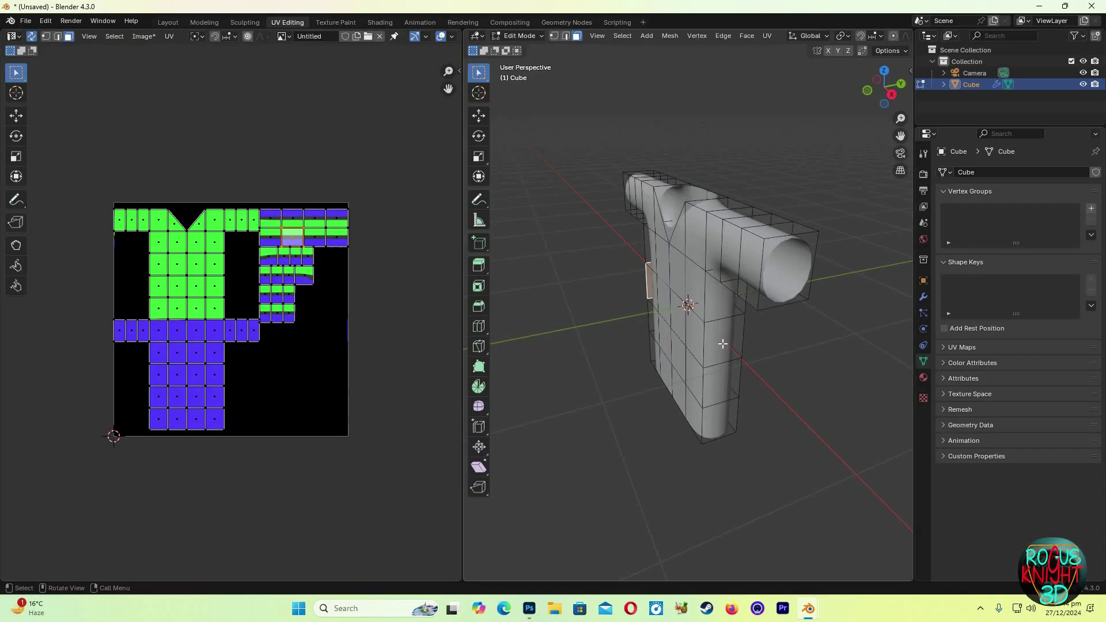
left_click(724, 304)
left_click(722, 344)
left_click(722, 382)
left_click(721, 415)
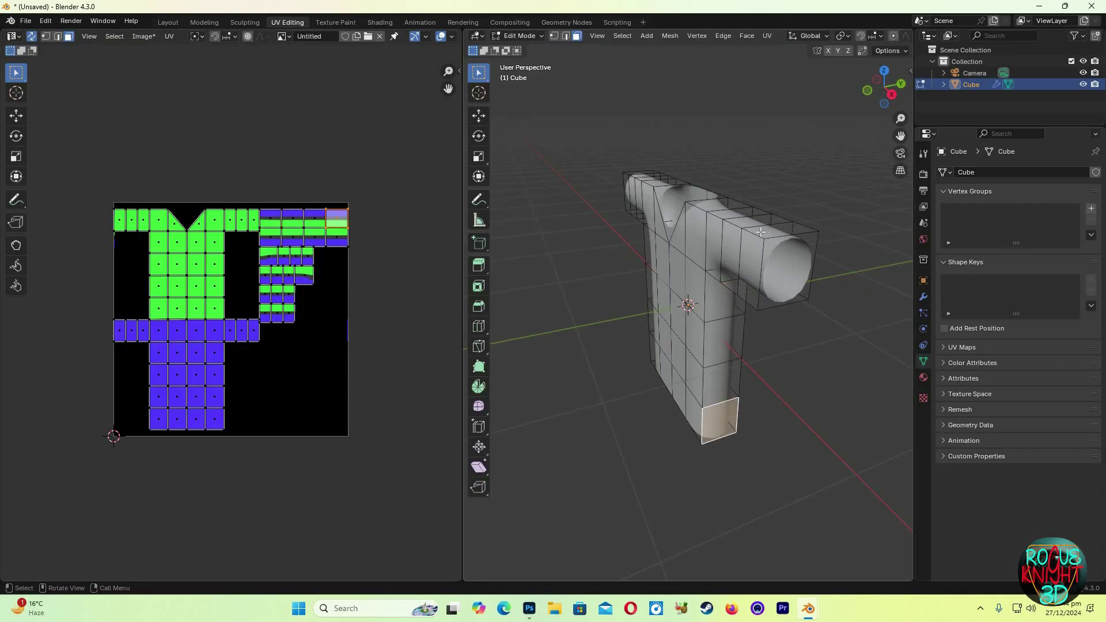
left_click(761, 232)
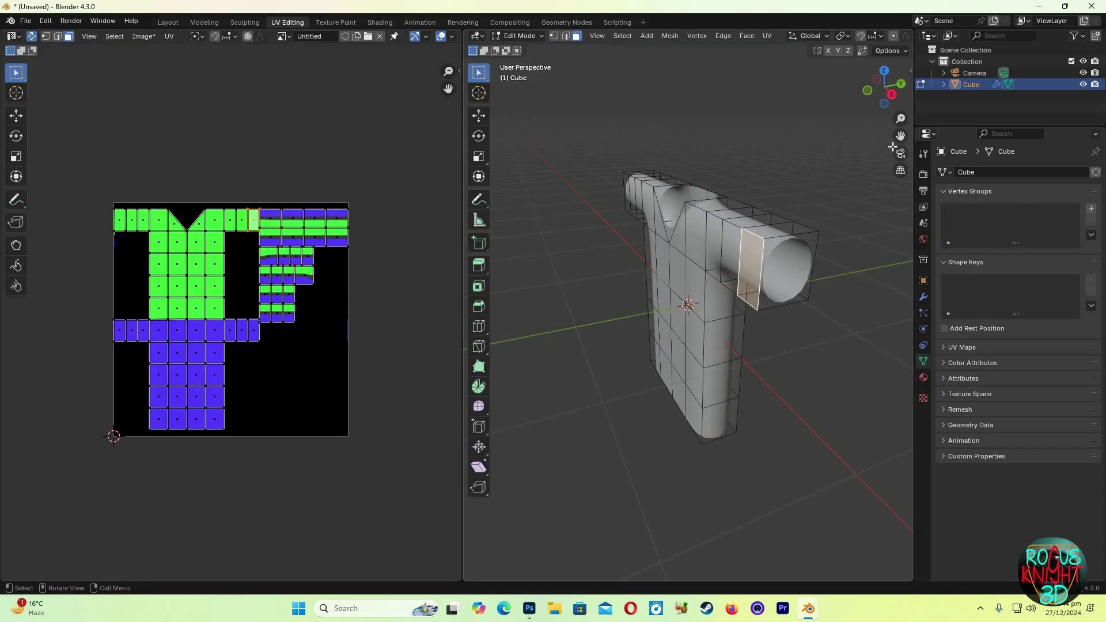
left_click(336, 22)
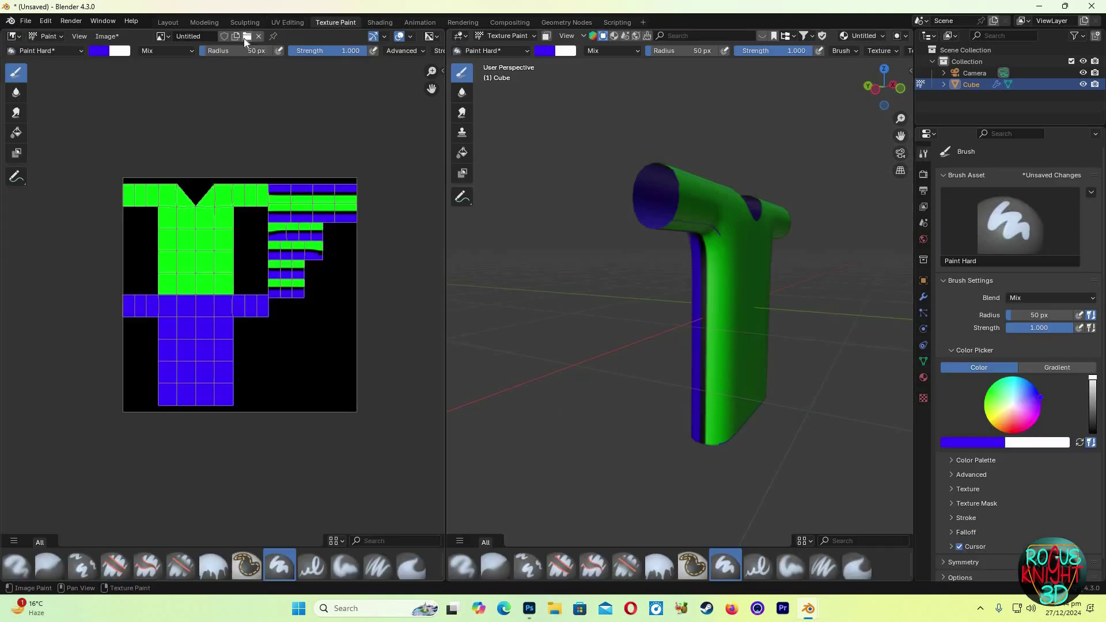
Step: Save the painted texture image as CLOTH.png in the clothes\New Folder project directory
left_click(107, 36)
left_click(116, 165)
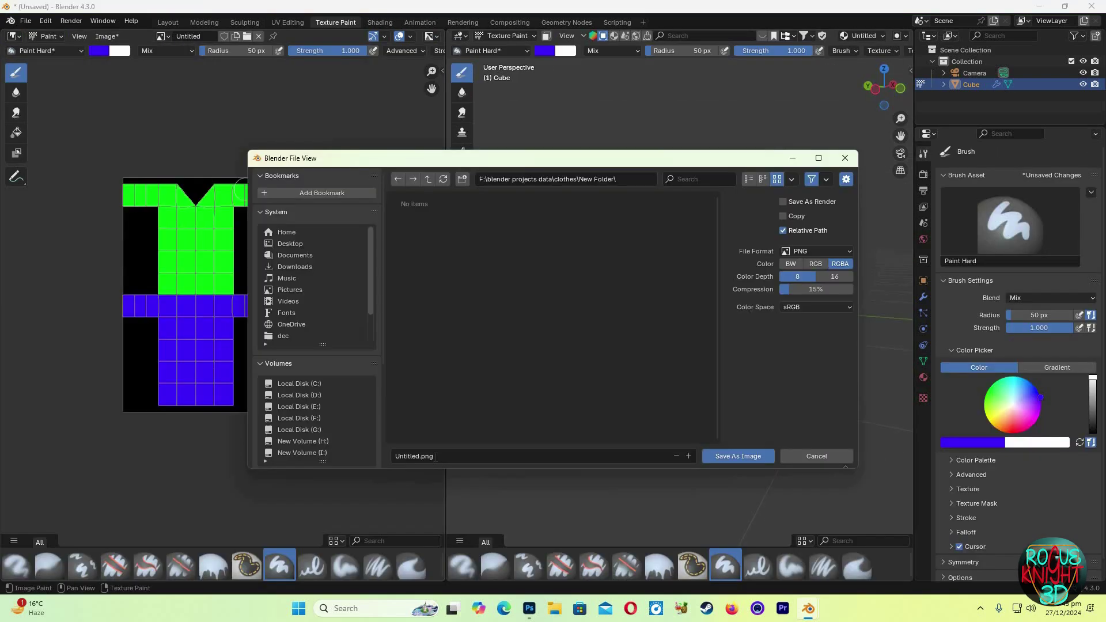
type("CLOTH")
key("Return")
left_click(738, 457)
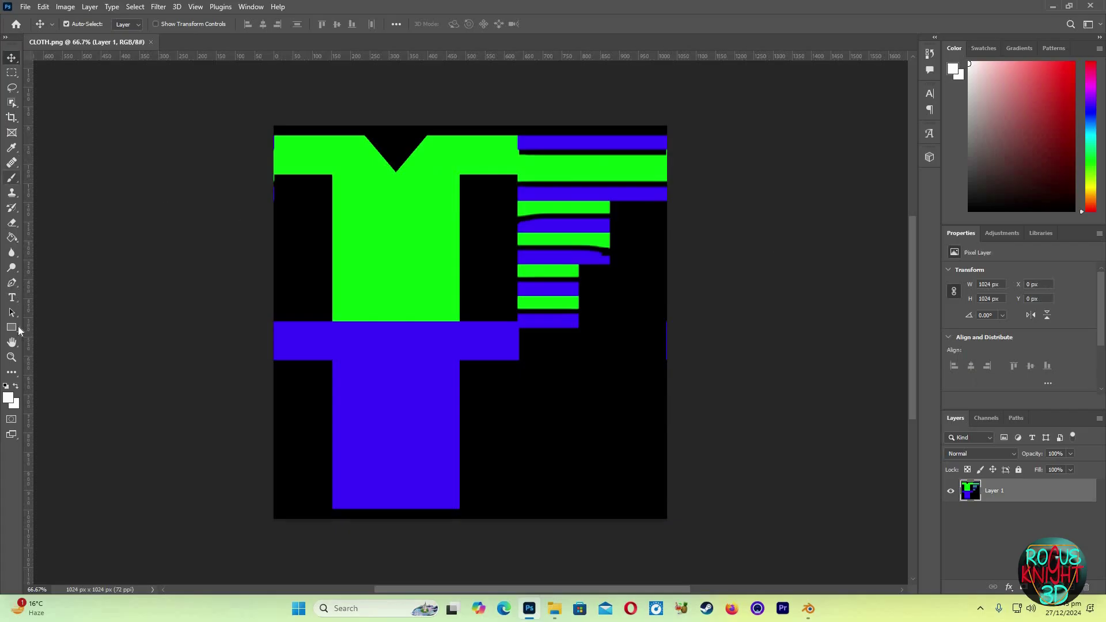
Step: In Photoshop, cover the whole CLOTH.png canvas with a white rectangle and lower that layer's opacity to 39%
left_click(11, 327)
left_click_drag(236, 107, 709, 530)
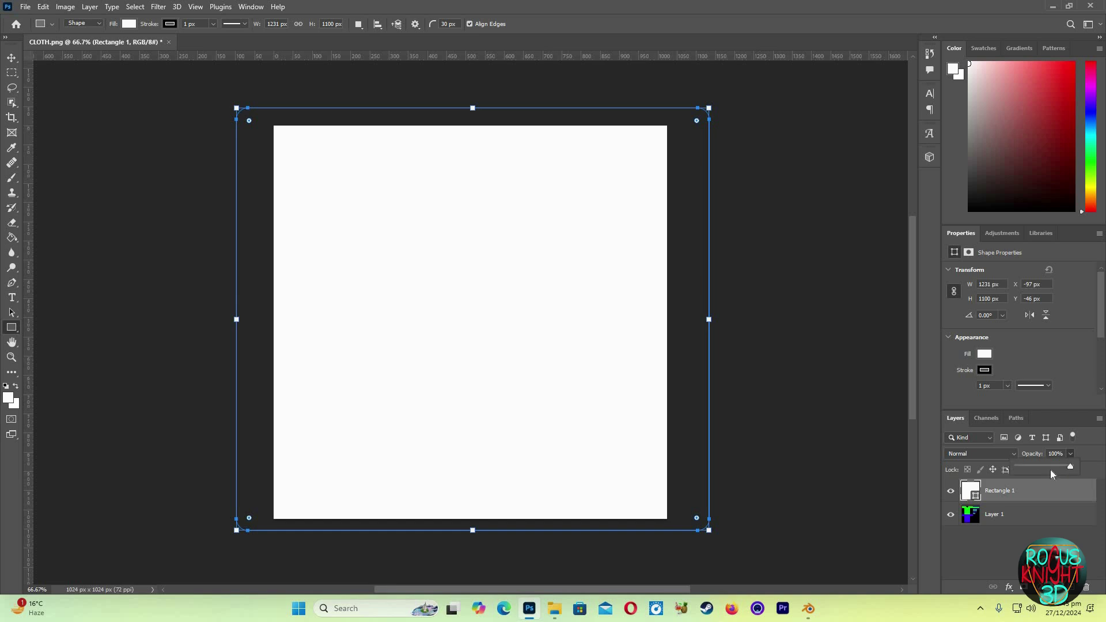
left_click(1029, 472)
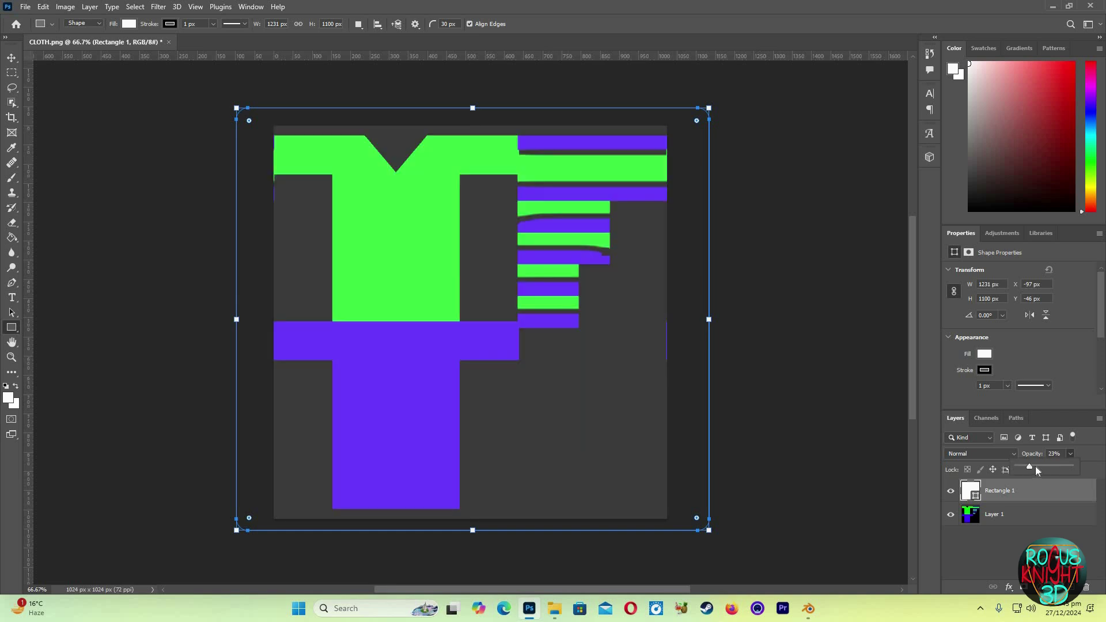
scroll(536, 512, "up", 13)
Step: Place the pngwing.com (1) car graphic, scale it to about 41.5% and centre it on the green shirt front
mouse_move(558, 611)
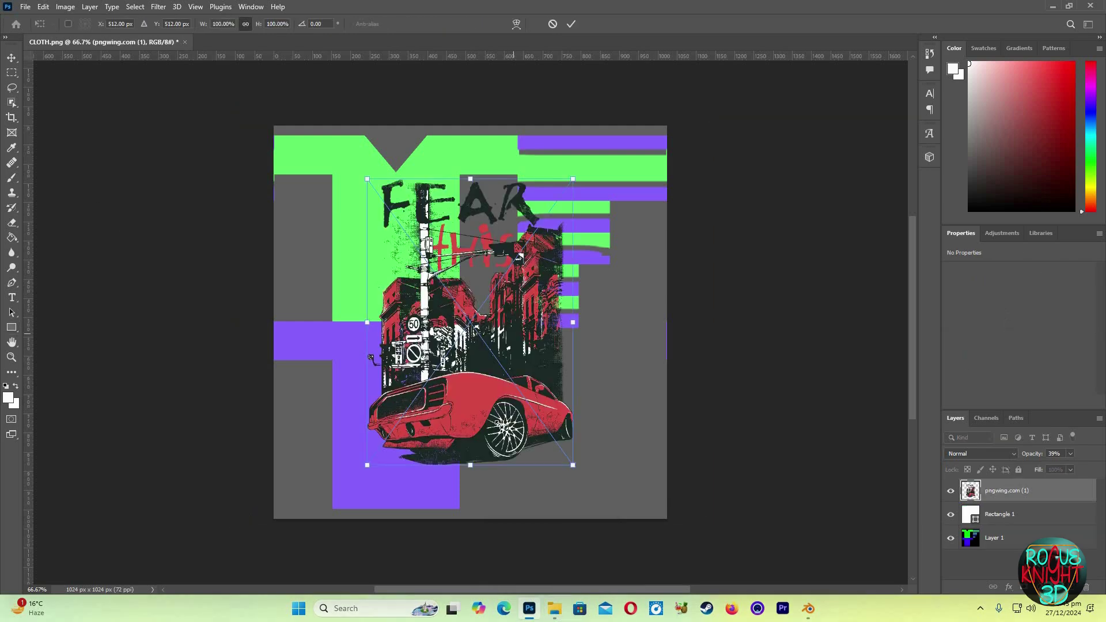
left_click_drag(349, 358, 300, 314)
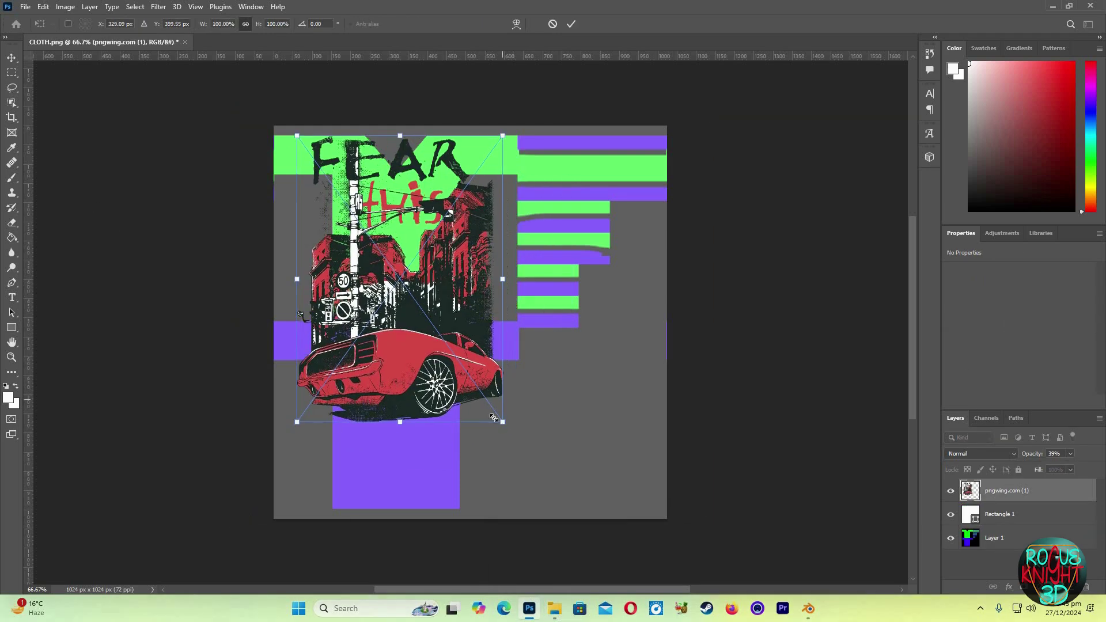
left_click_drag(504, 426, 389, 247)
left_click_drag(369, 214, 401, 279)
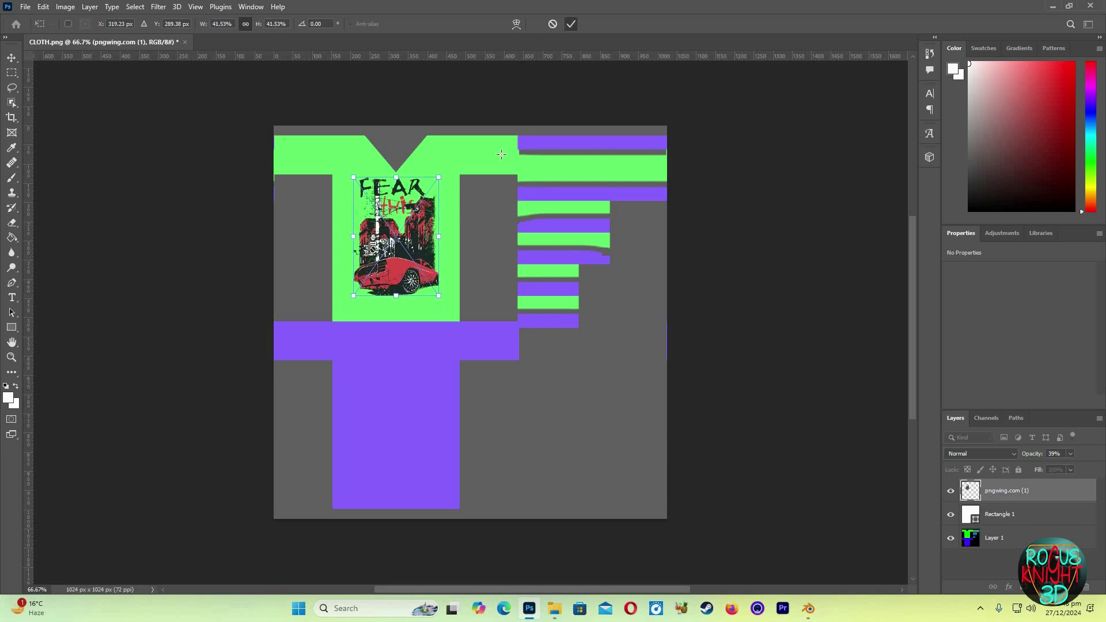
key("Return")
Step: Set the white rectangle layer's opacity to 100% and export the design as a PNG named CLOTH1.png
left_click(1052, 514)
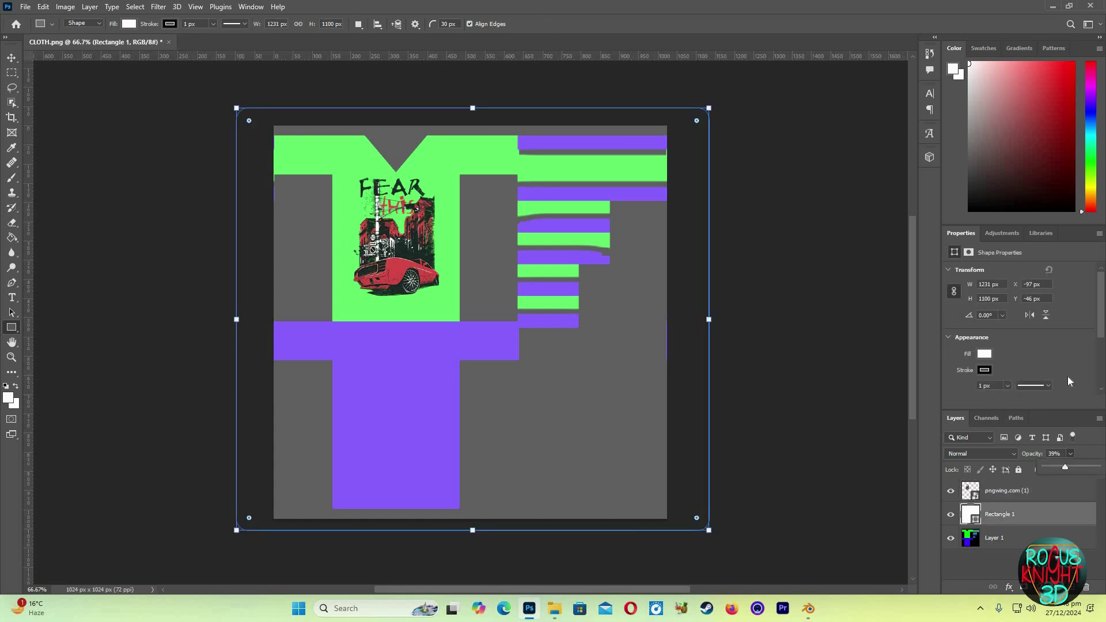
left_click_drag(1065, 468, 1098, 467)
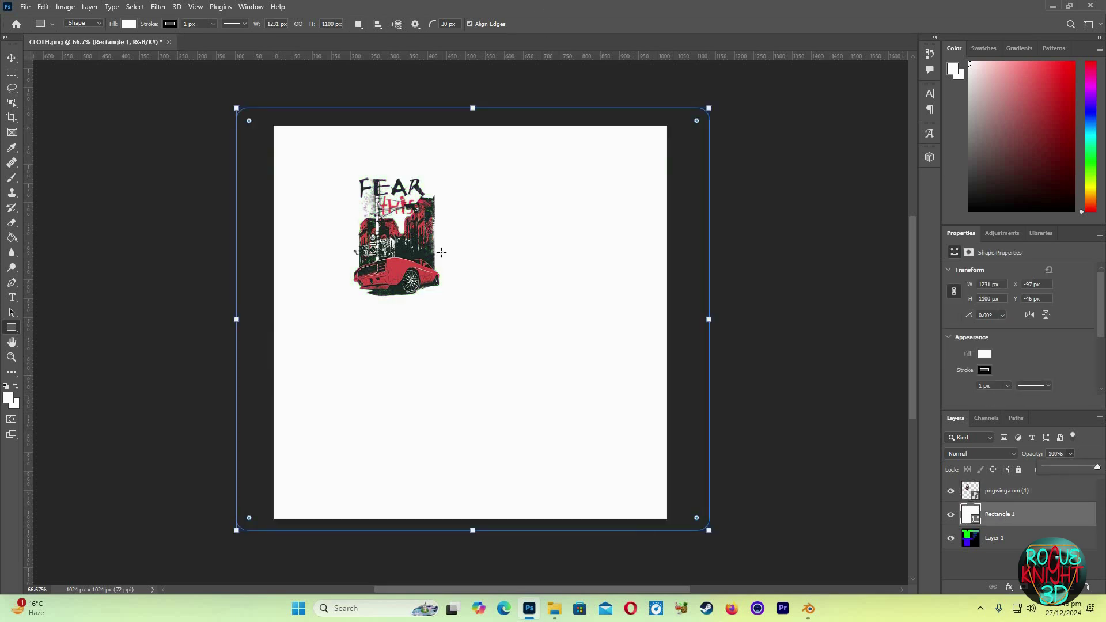
left_click(25, 7)
mouse_move(118, 185)
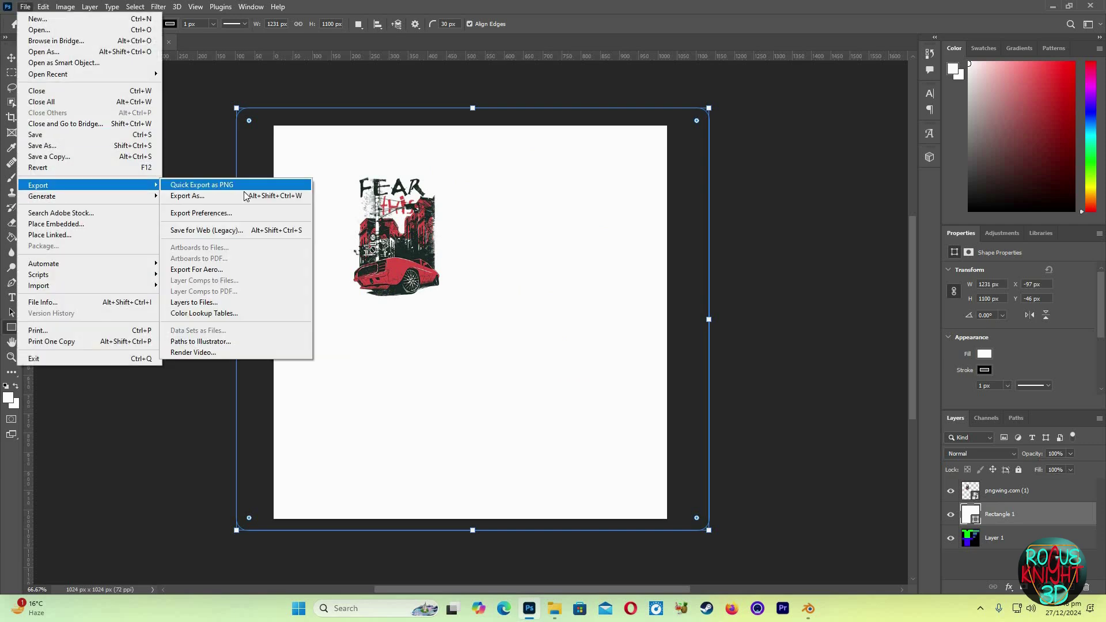
left_click(247, 194)
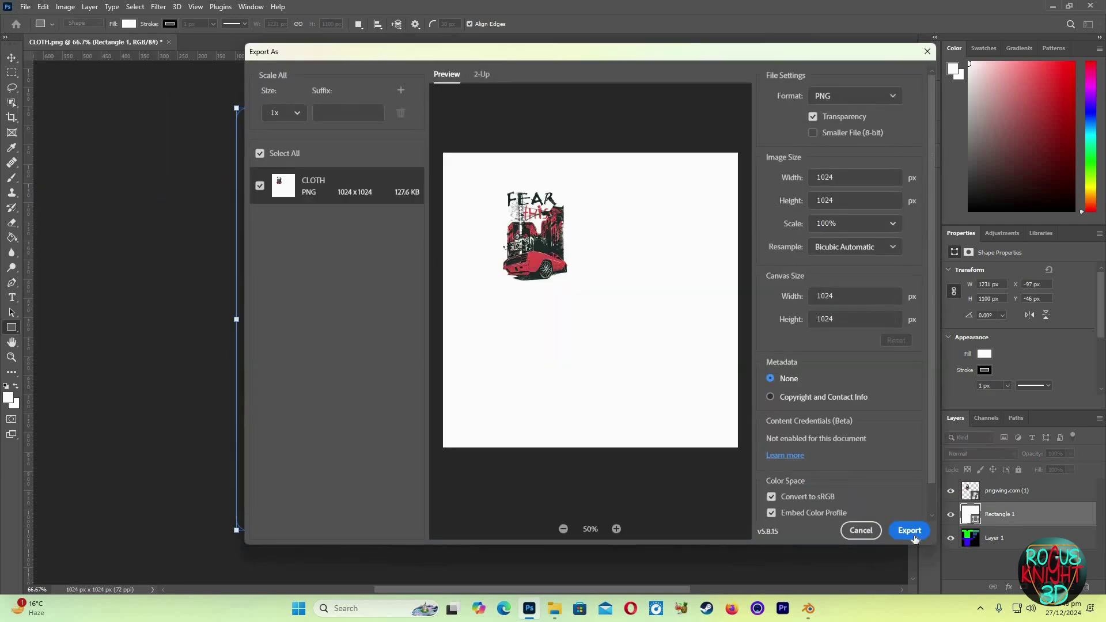
left_click(909, 530)
left_click(379, 164)
left_click(340, 289)
left_click(346, 289)
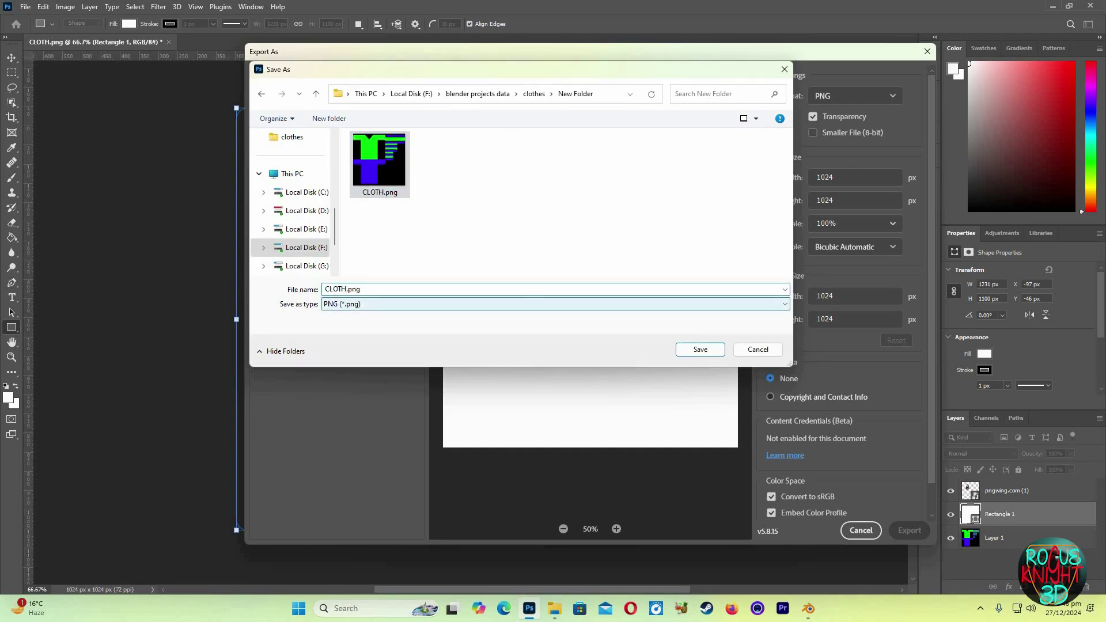
type("1")
left_click(708, 351)
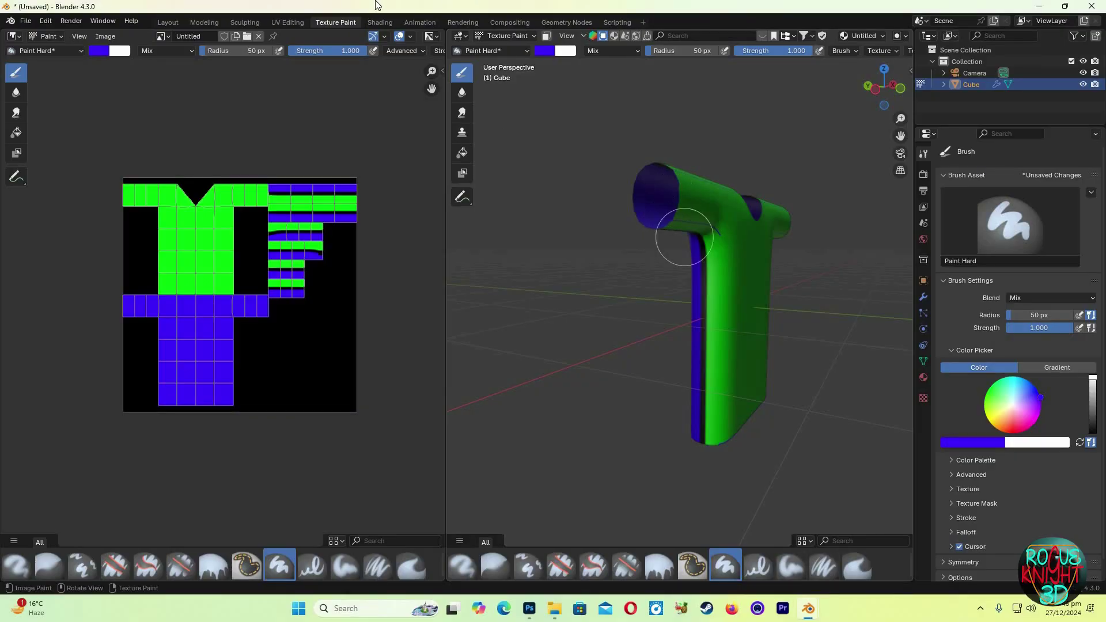
Step: Switch to Blender and load CLOTH1.png into the shirt material's image texture node, then check the print on the shirt
left_click(375, 22)
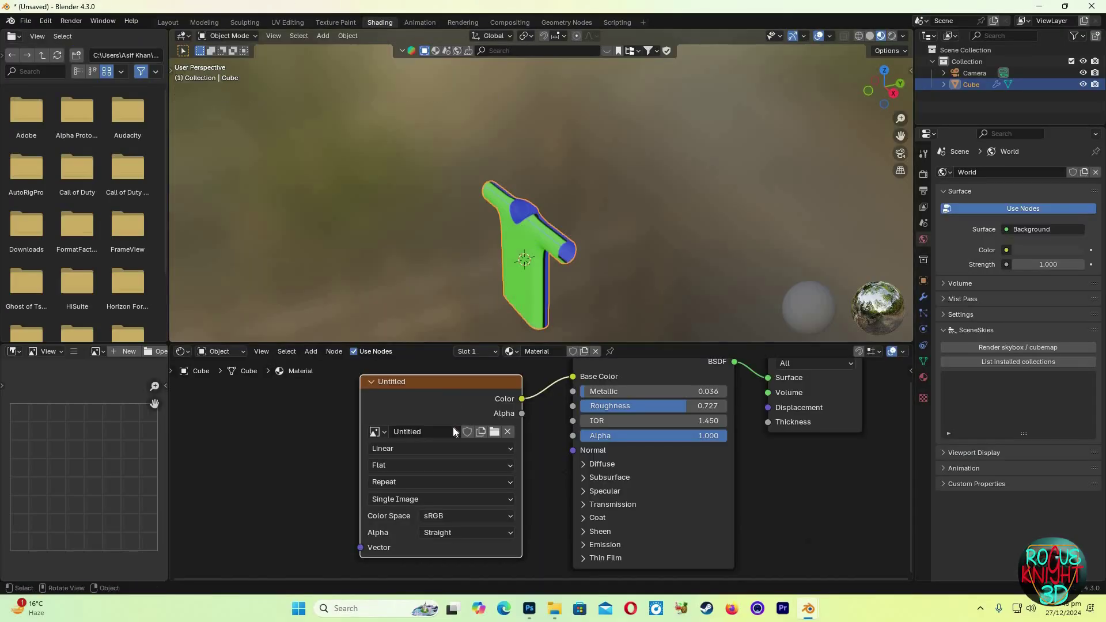
left_click(375, 432)
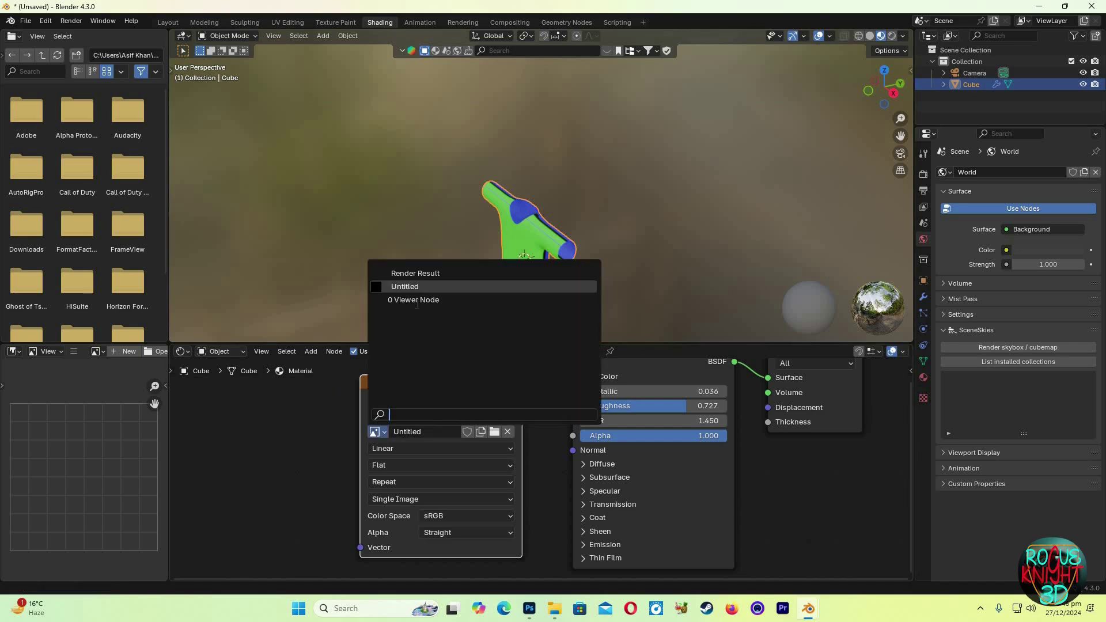
left_click(494, 432)
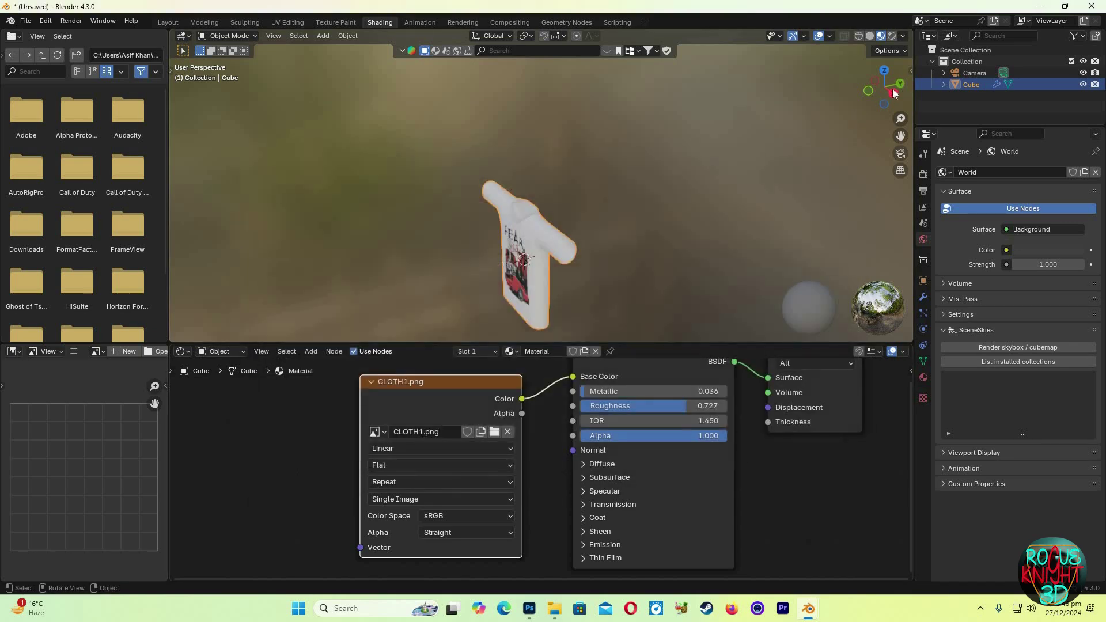
left_click_drag(880, 97, 968, 69)
left_click_drag(844, 88, 896, 95)
scroll(814, 184, "up", 2)
scroll(761, 295, "up", 1)
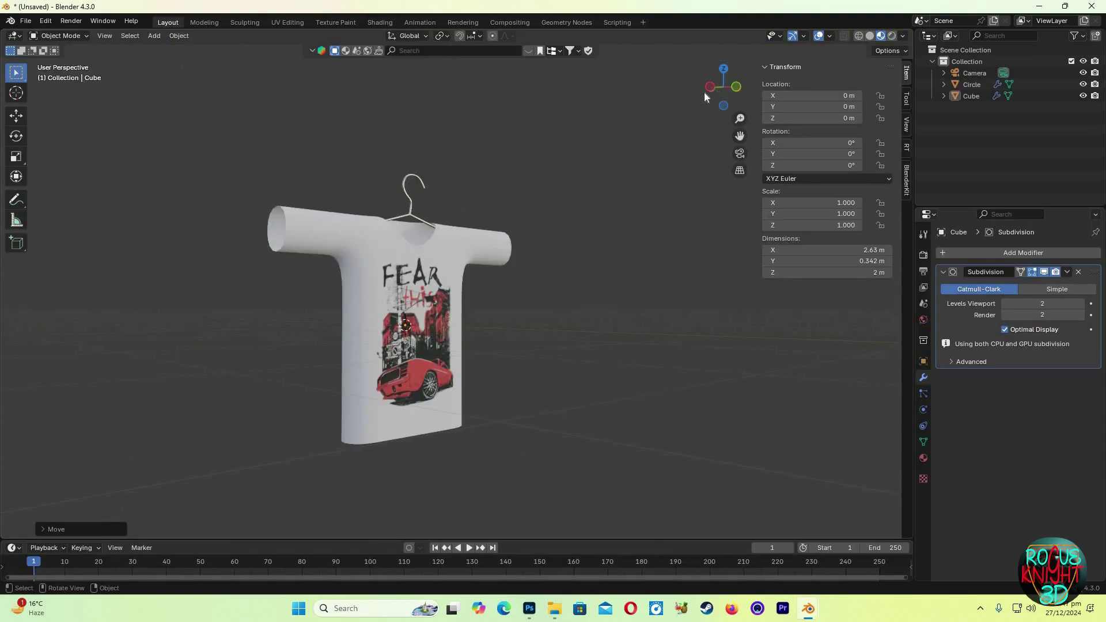
Step: Examine the shirt on its hanger from the back and front, comparing Rendered and Material Preview shading
left_click(724, 81)
left_click(892, 38)
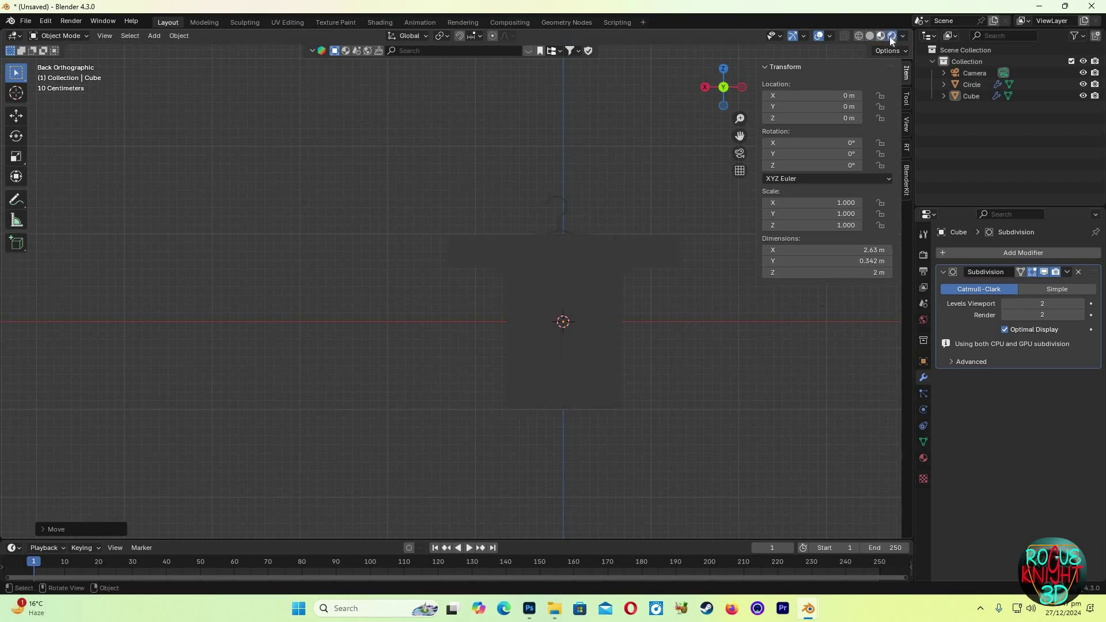
left_click(882, 38)
left_click(892, 38)
left_click(881, 36)
mouse_move(725, 86)
left_mouse_down()
mouse_move(729, 261)
mouse_move(739, 136)
mouse_move(524, 136)
left_mouse_up()
middle_click_drag(410, 264, 460, 254, "shift")
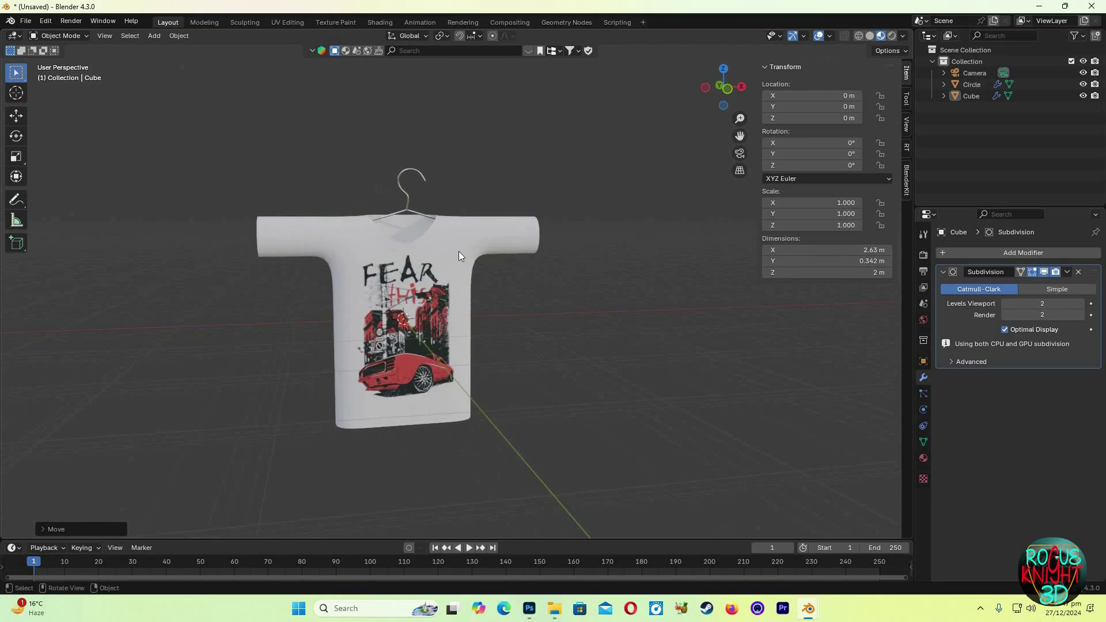
scroll(459, 254, "up", 1)
Step: Add Collision physics to the hanger and set its Softbody & Cloth friction to 24
left_click(403, 231)
left_click(972, 84)
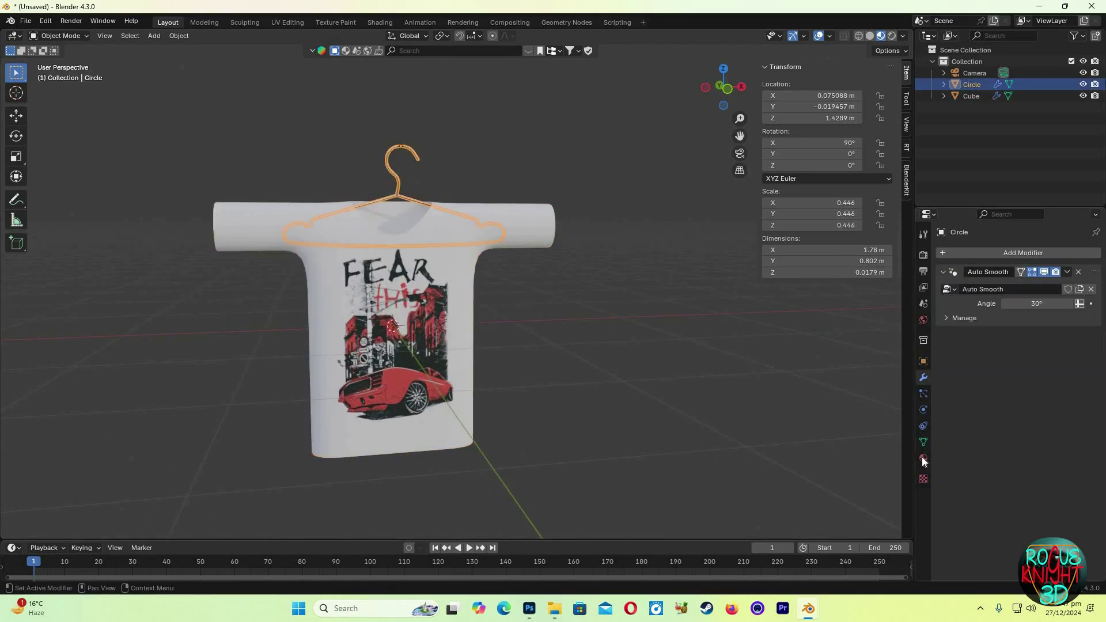
left_click(924, 410)
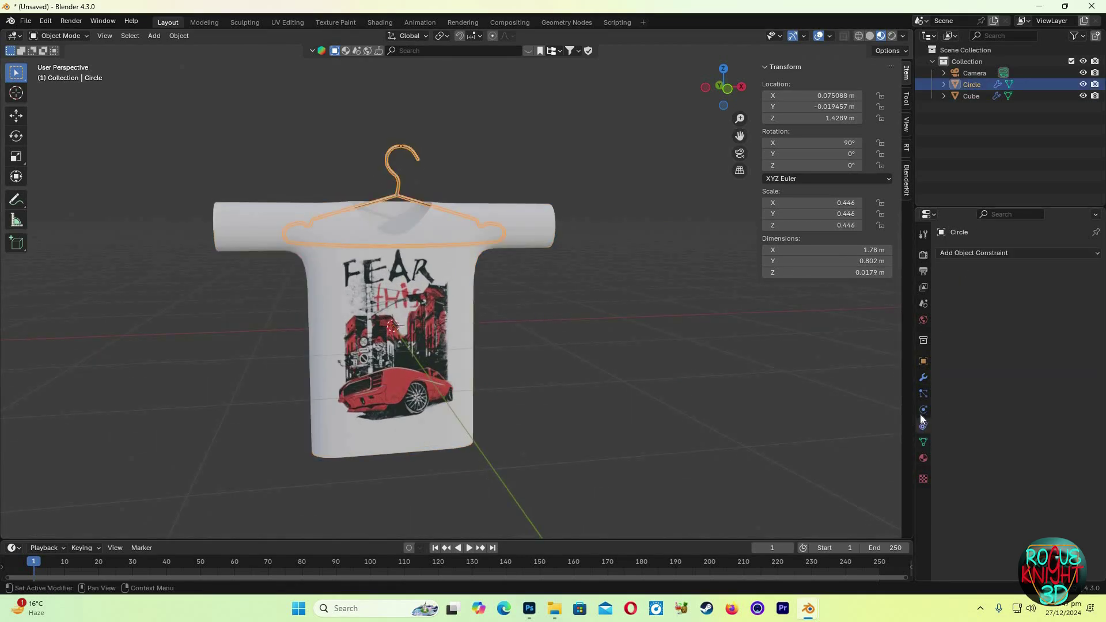
left_click(982, 265)
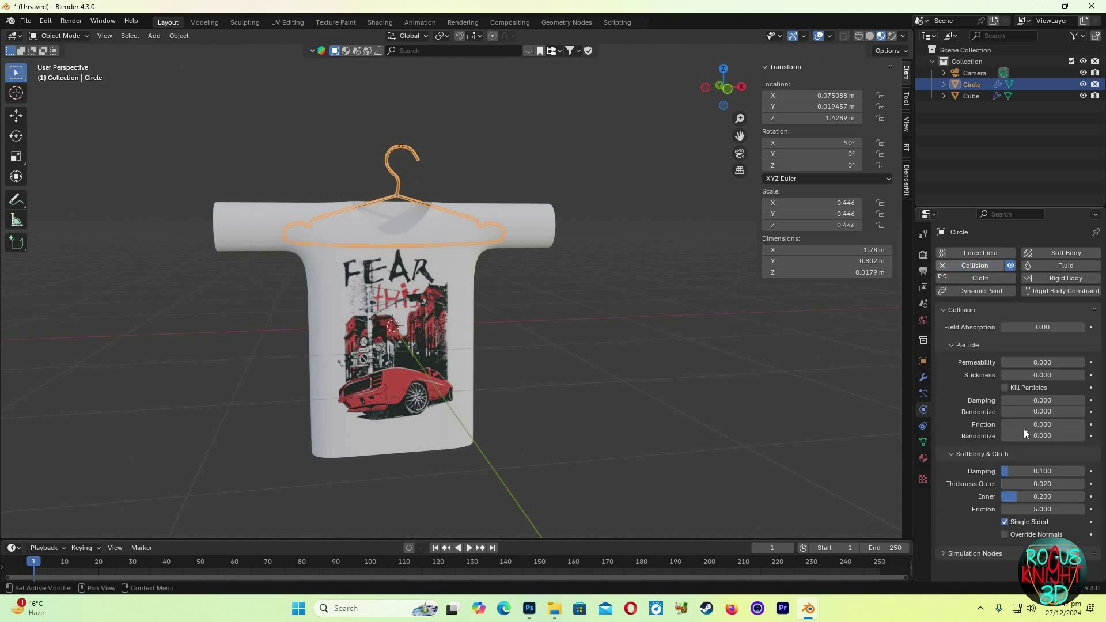
left_click(1043, 509)
type("2")
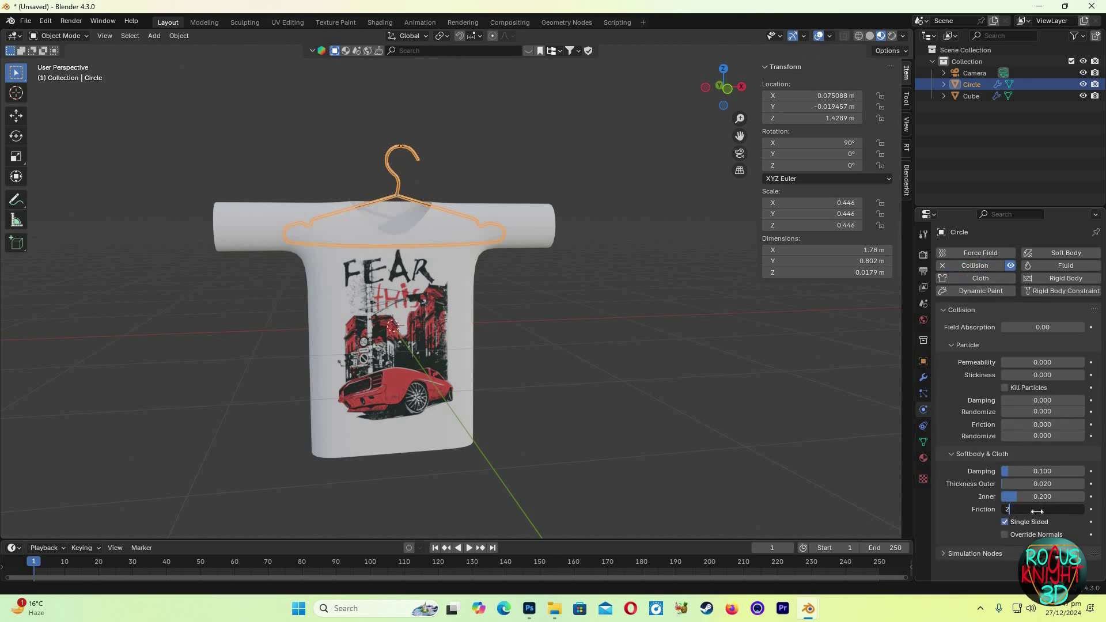
type("4")
key("Return")
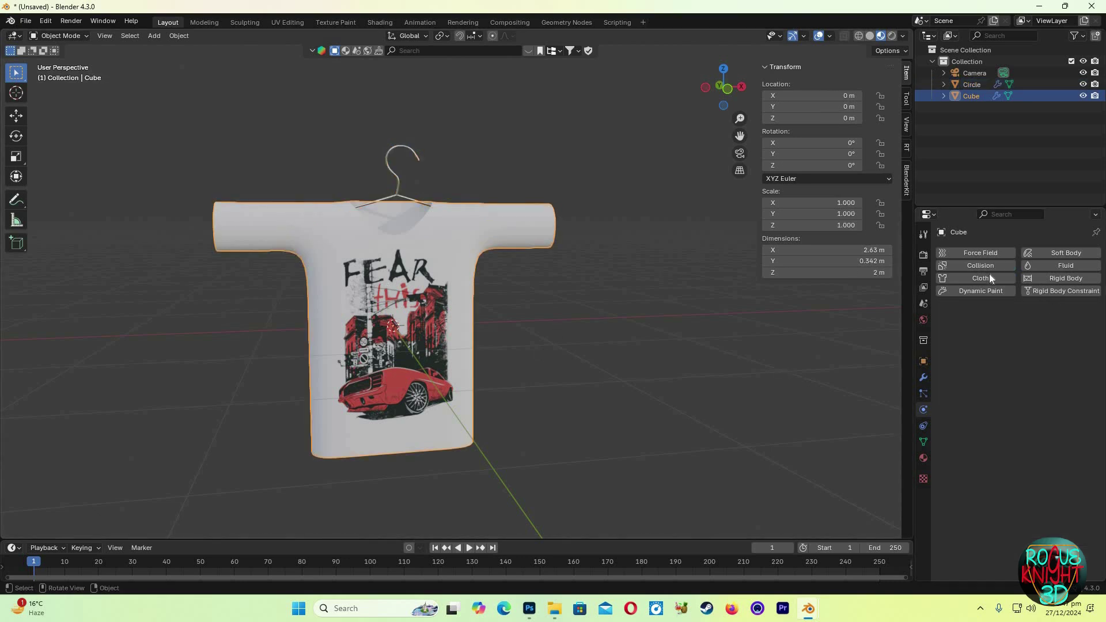
Step: Add Cloth physics to the shirt using the Silk preset and set the vertex mass to 0.5 kg
left_click(981, 278)
left_click(1081, 310)
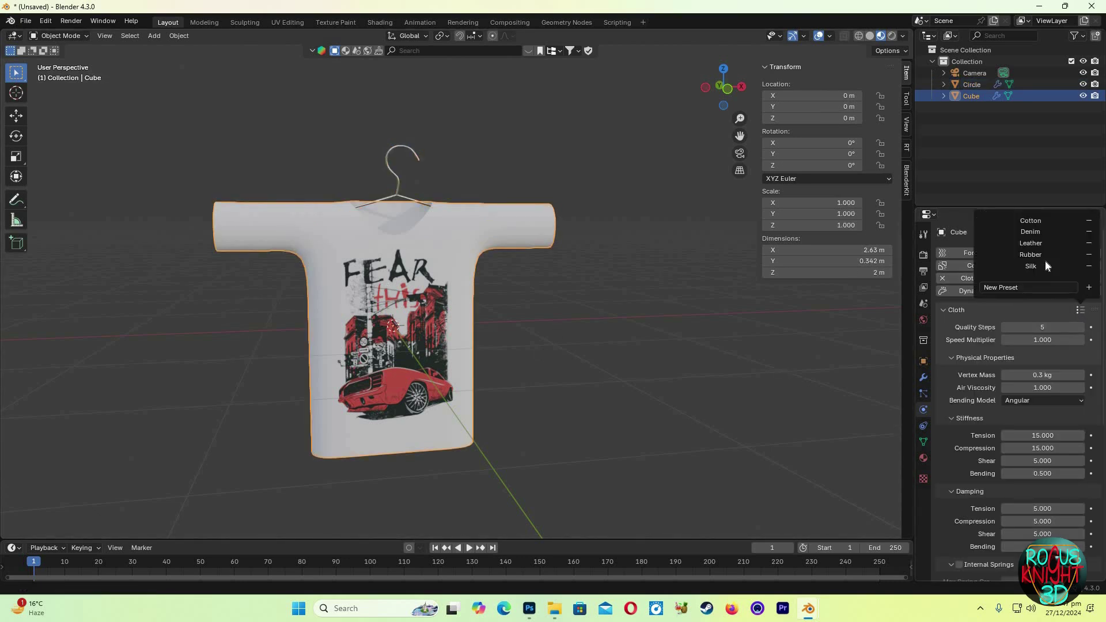
left_click(1031, 266)
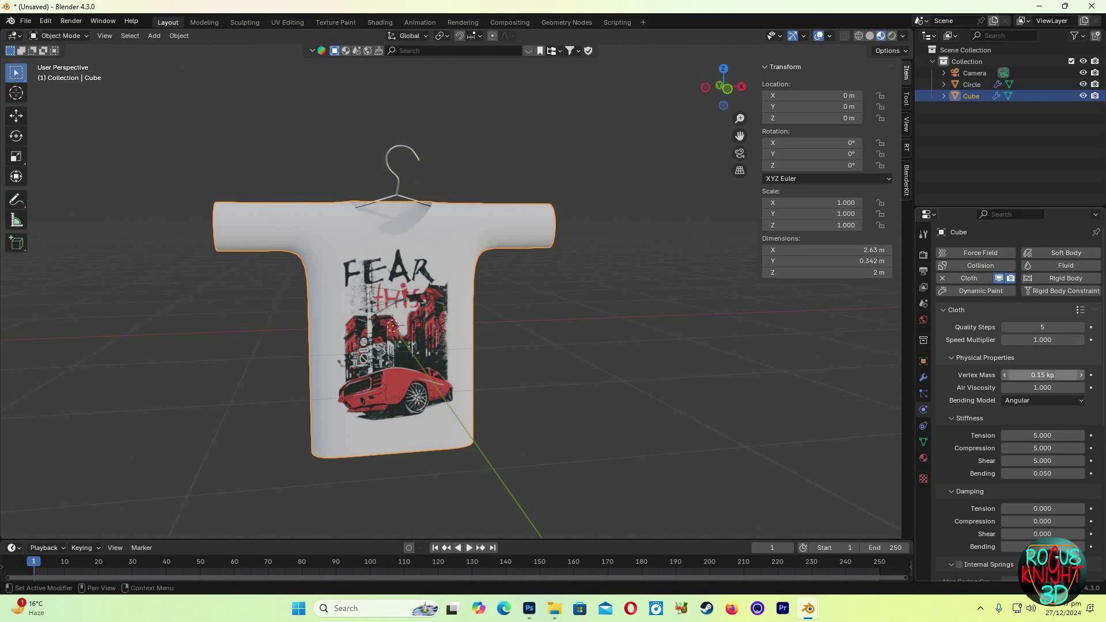
left_click(1043, 375)
type("0.5")
key("Return")
Step: Enable Self Collisions in the shirt's cloth collision settings with a distance of 0.015 m
scroll(1007, 425, "down", 10)
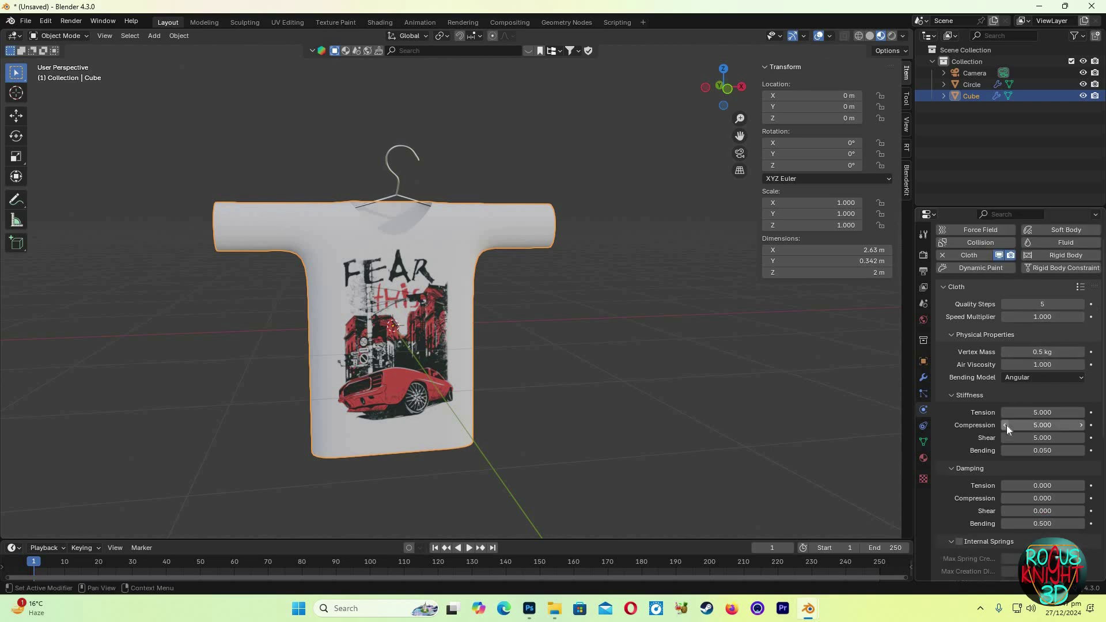
left_click(953, 544)
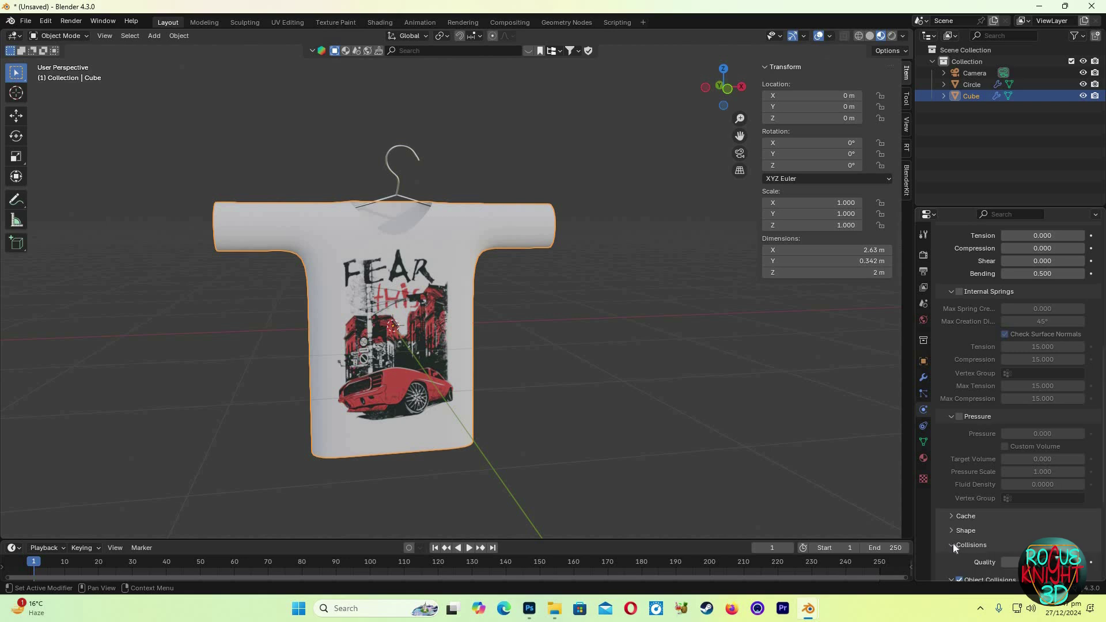
scroll(959, 500, "down", 7)
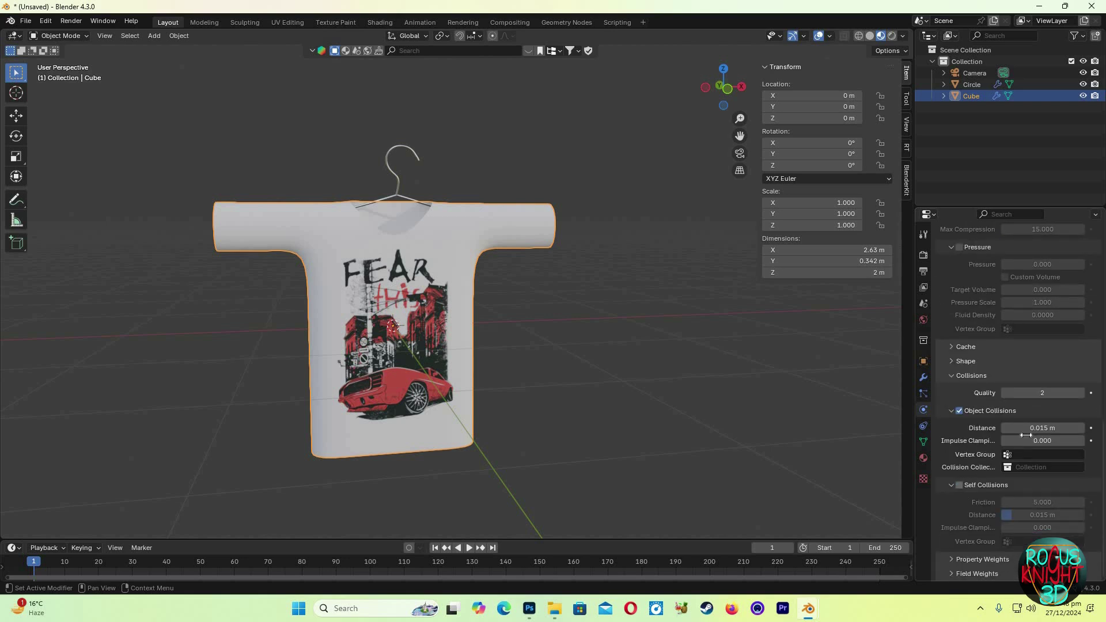
left_click(959, 485)
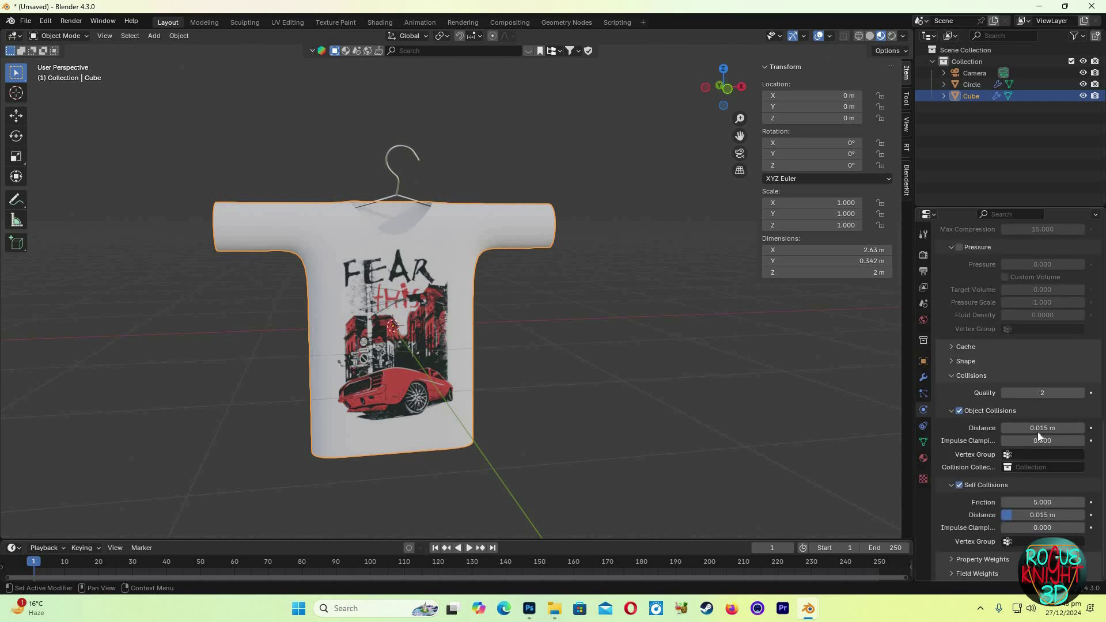
left_click(1043, 515)
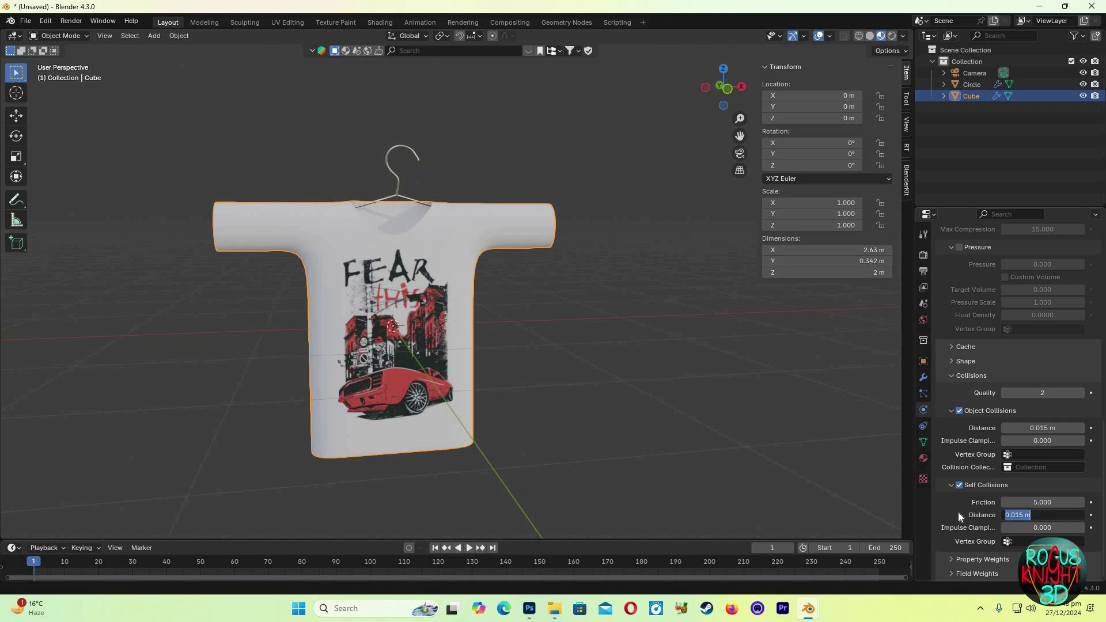
key("Return")
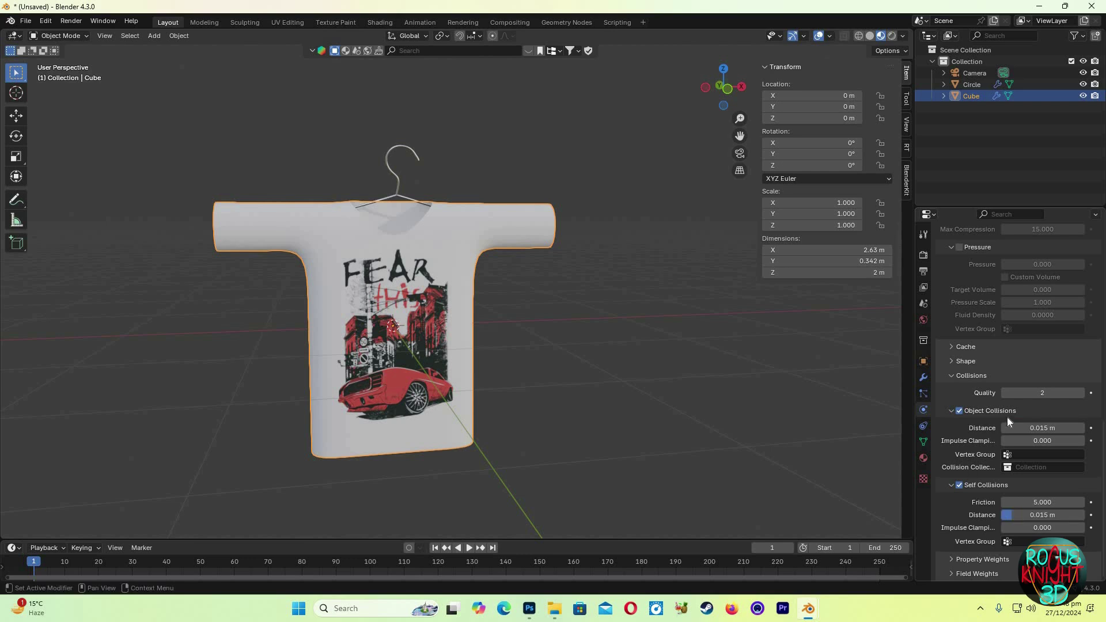
Step: Set the shirt cloth's Quality Steps to 10 and play the simulation so it drapes over the hanger
scroll(1008, 417, "up", 15)
left_click(1044, 327)
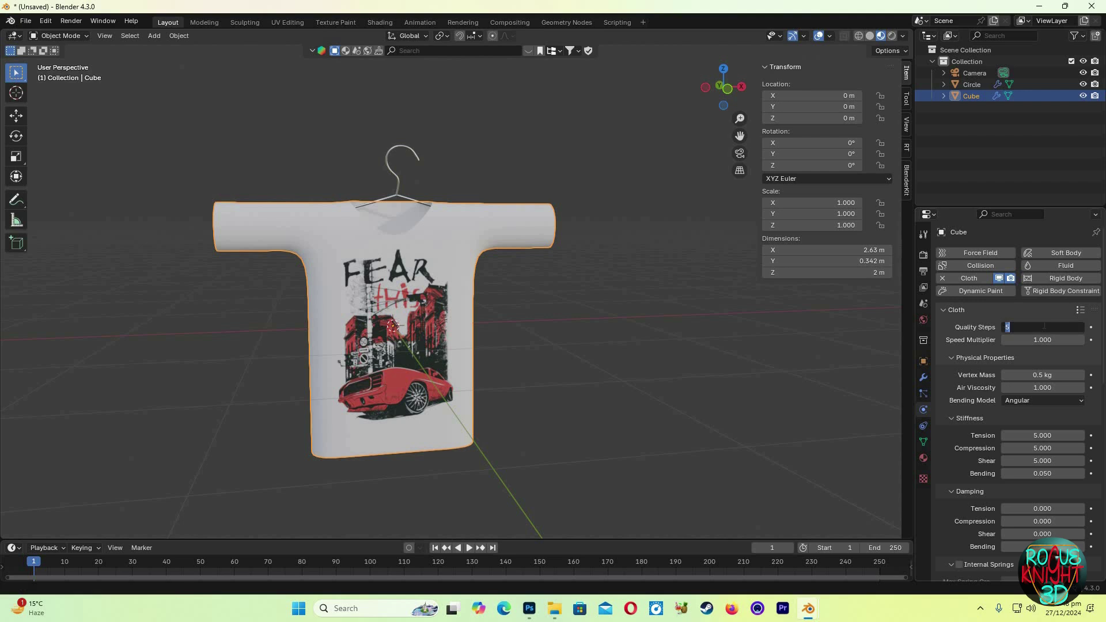
type("10")
key("Return")
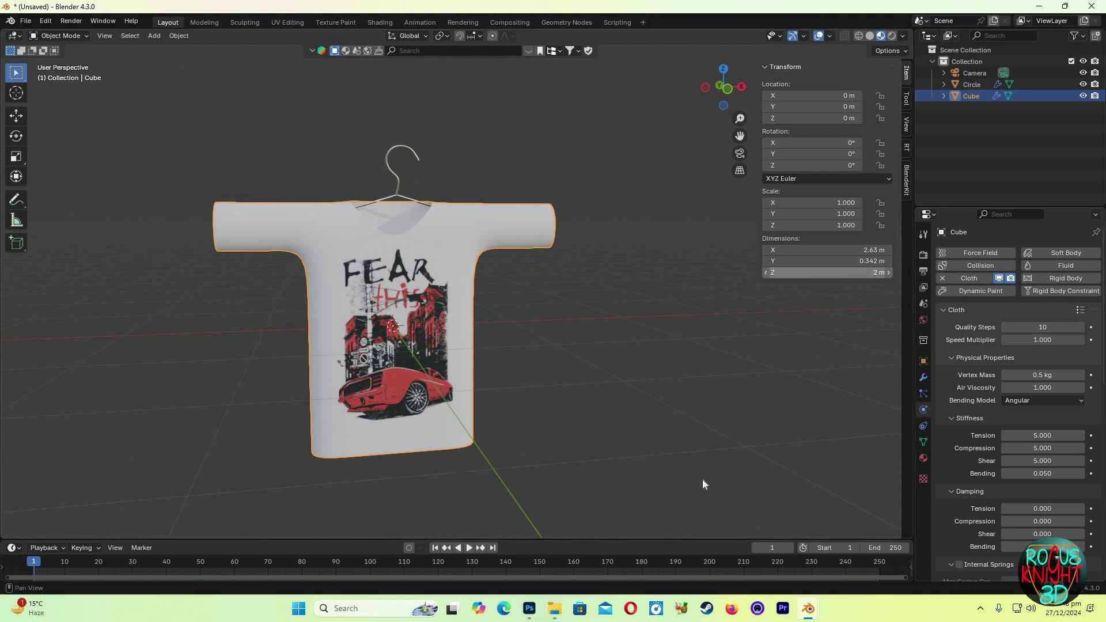
left_click(470, 551)
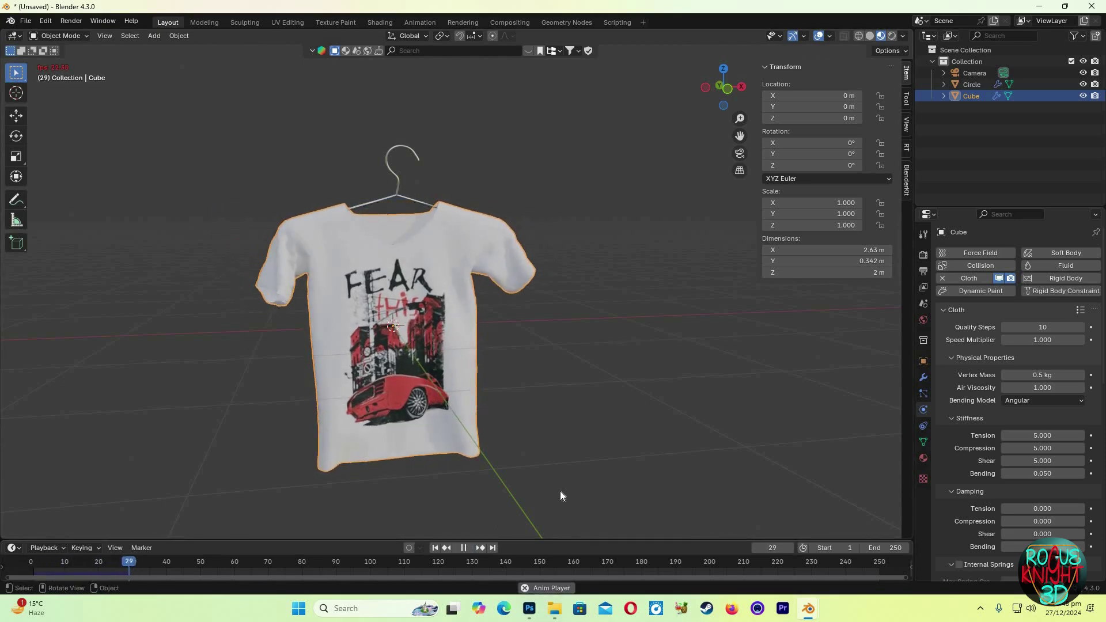
Step: Inspect the draping shirt from a frontal view as the simulation runs, and return to frame 1
key("space")
left_click_drag(724, 87, 696, 88)
left_click_drag(619, 224, 632, 224)
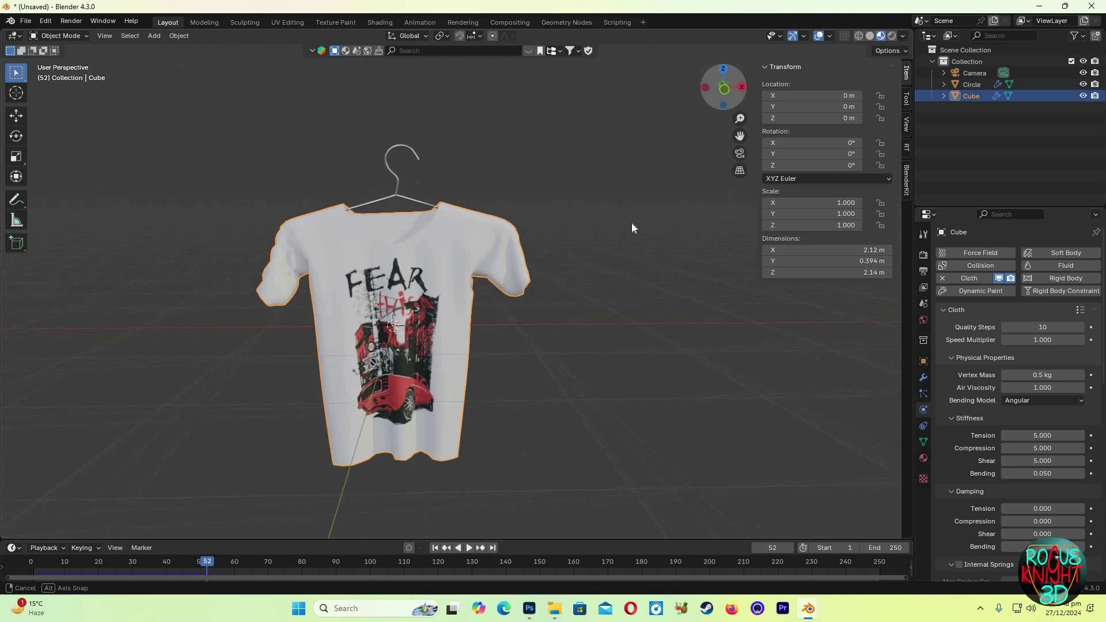
key("space")
key("space")
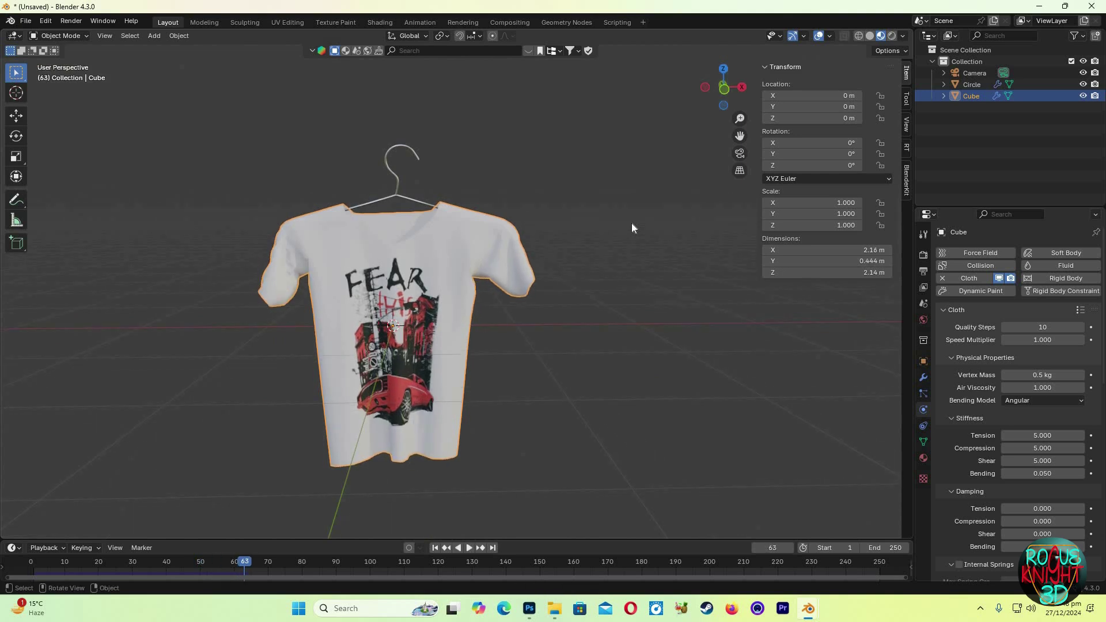
left_click(435, 548)
Step: Animate the hanger by keyframing it at frame 1, rotating it about Z to -335.26° and keyframing it at frame 95
left_click(412, 184)
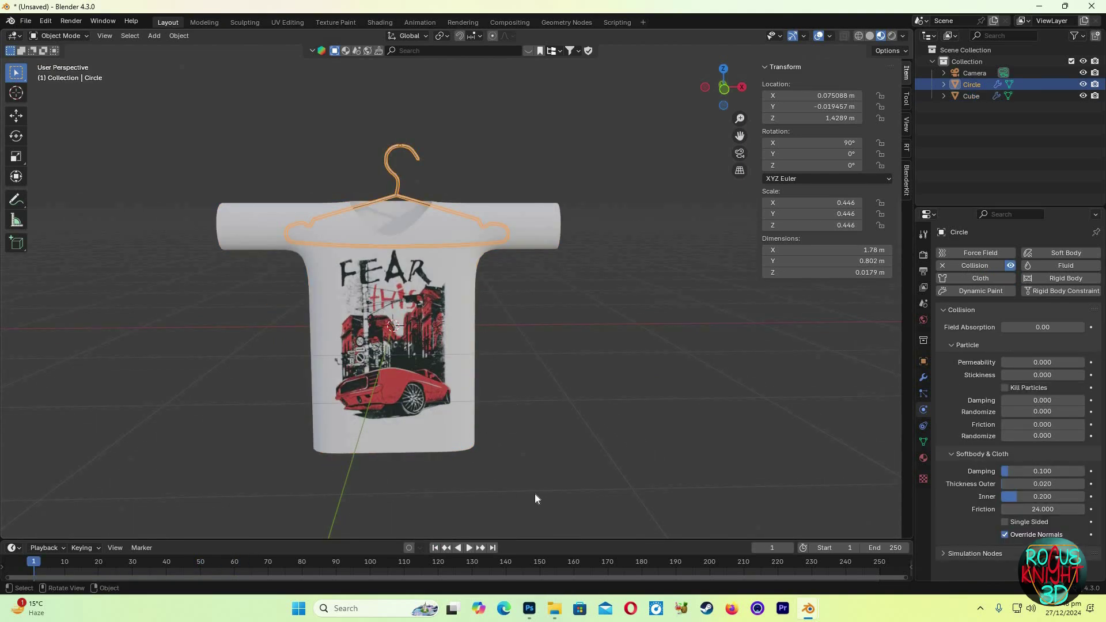
key("i")
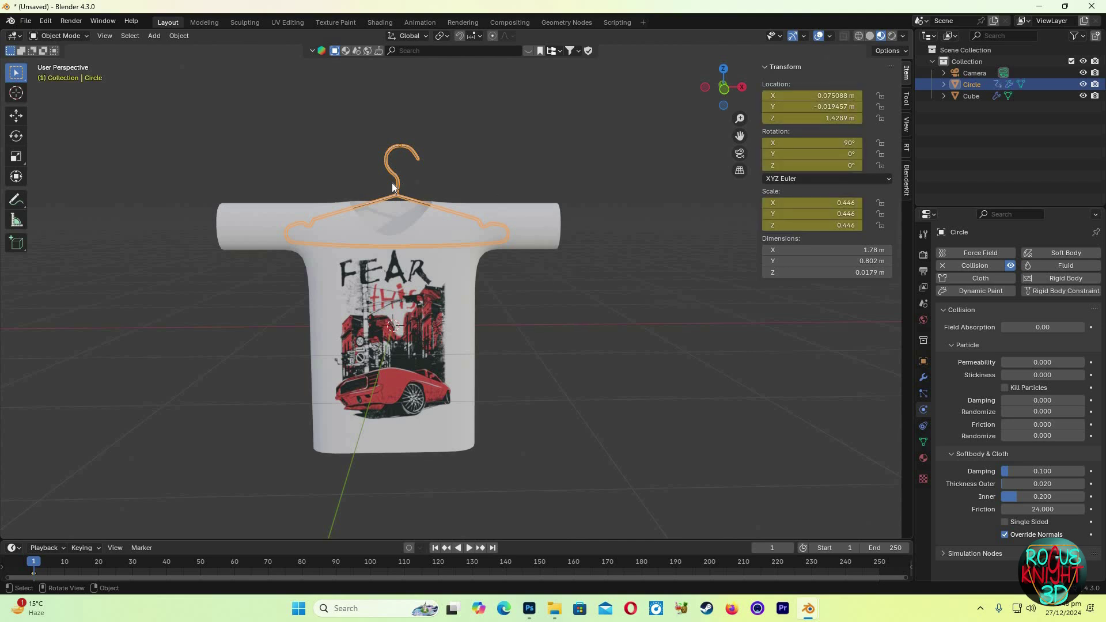
key("space")
left_click(350, 562)
key("space")
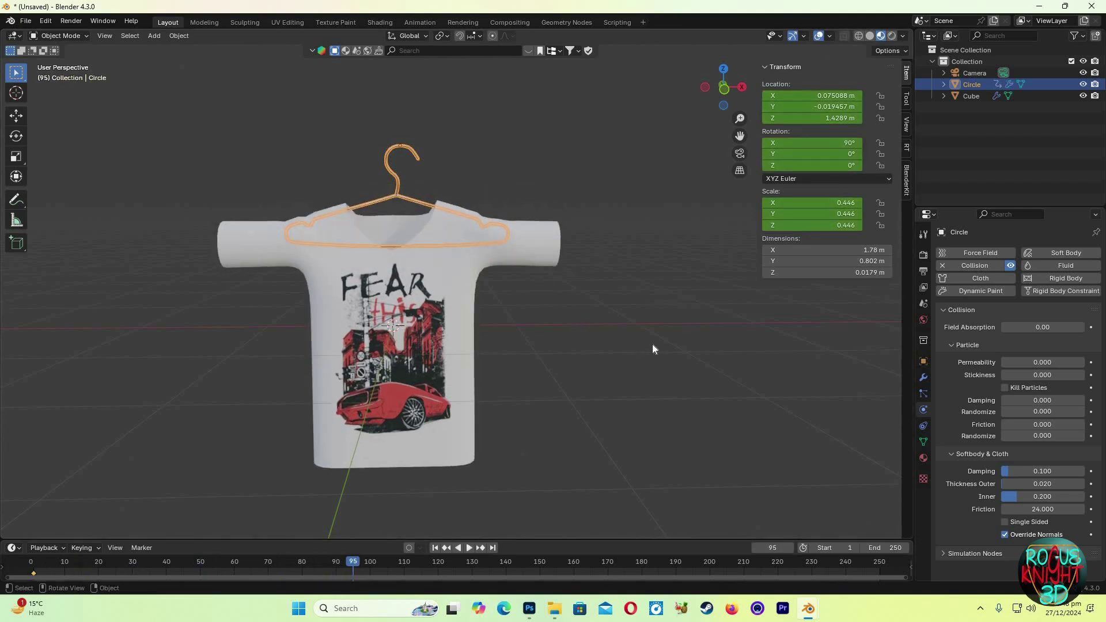
key("r")
key("z")
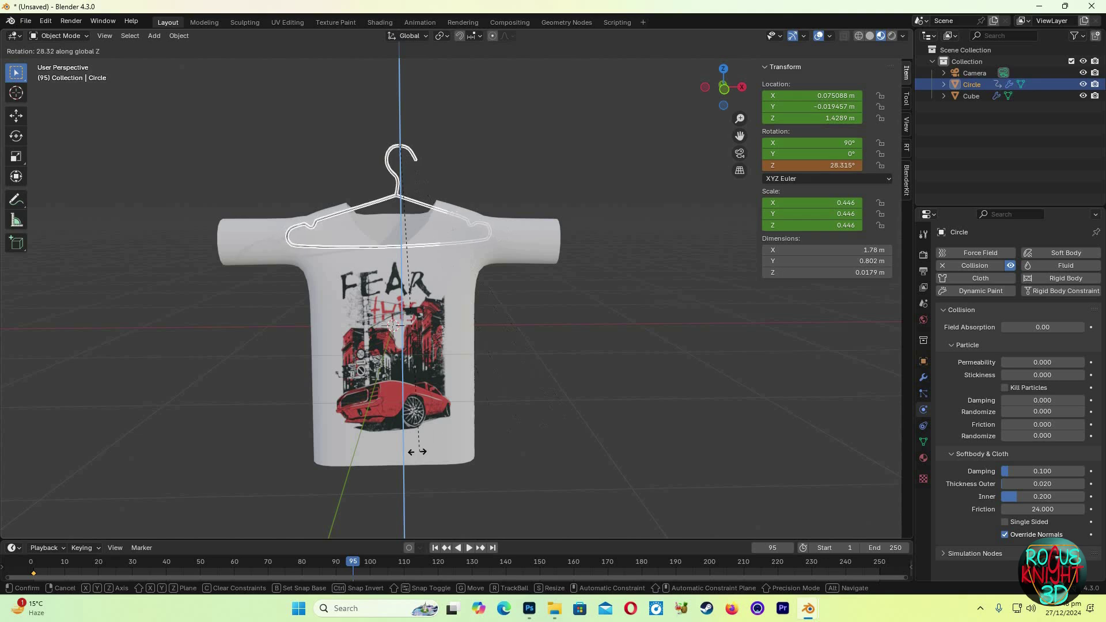
left_click(499, 483)
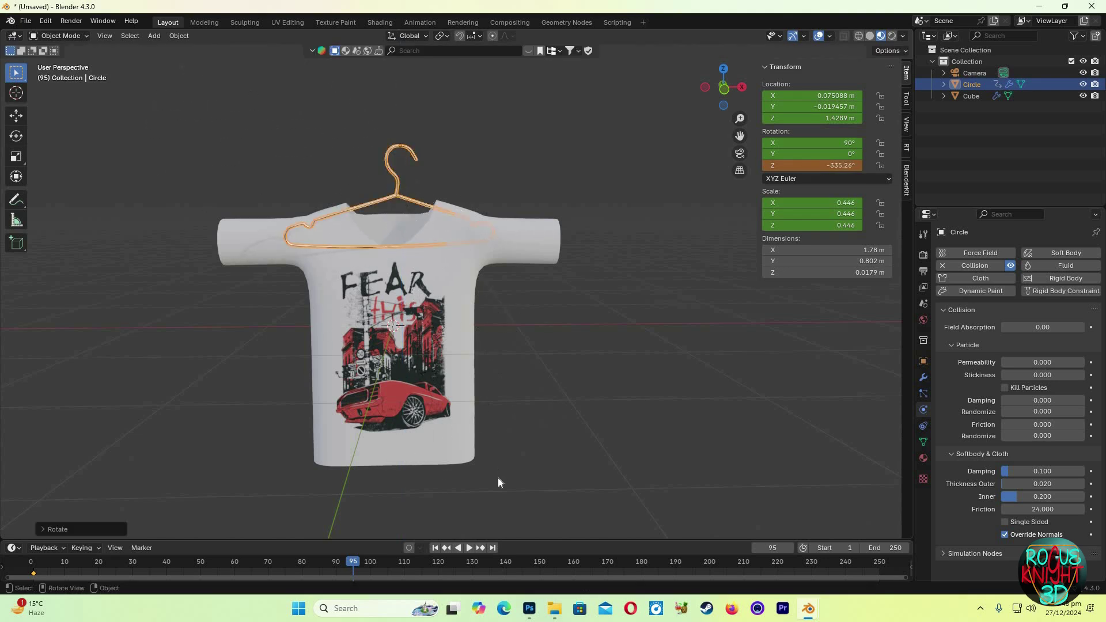
key("i")
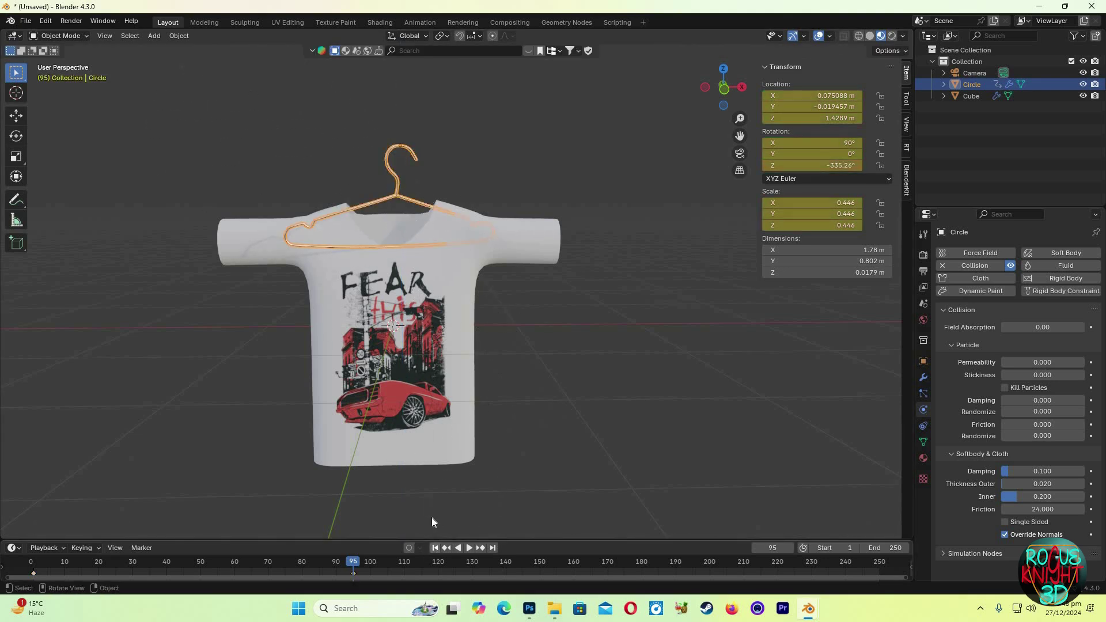
Step: Return to frame 1 and set the shirt's cloth cache end to frame 120
left_click(435, 548)
left_click(972, 95)
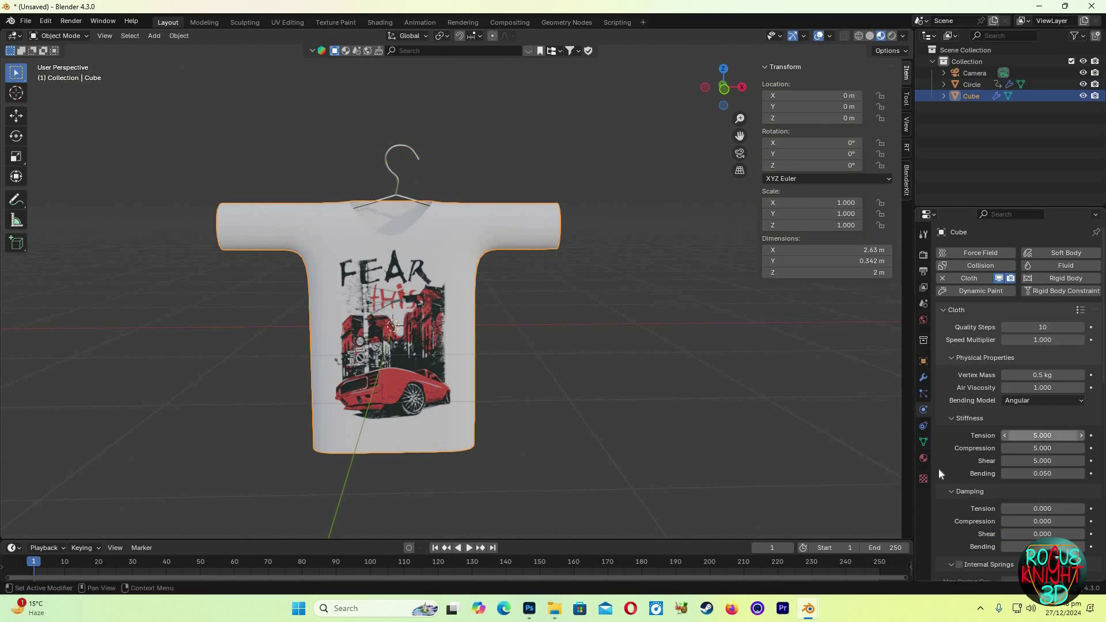
scroll(939, 469, "down", 10)
scroll(939, 469, "down", 7)
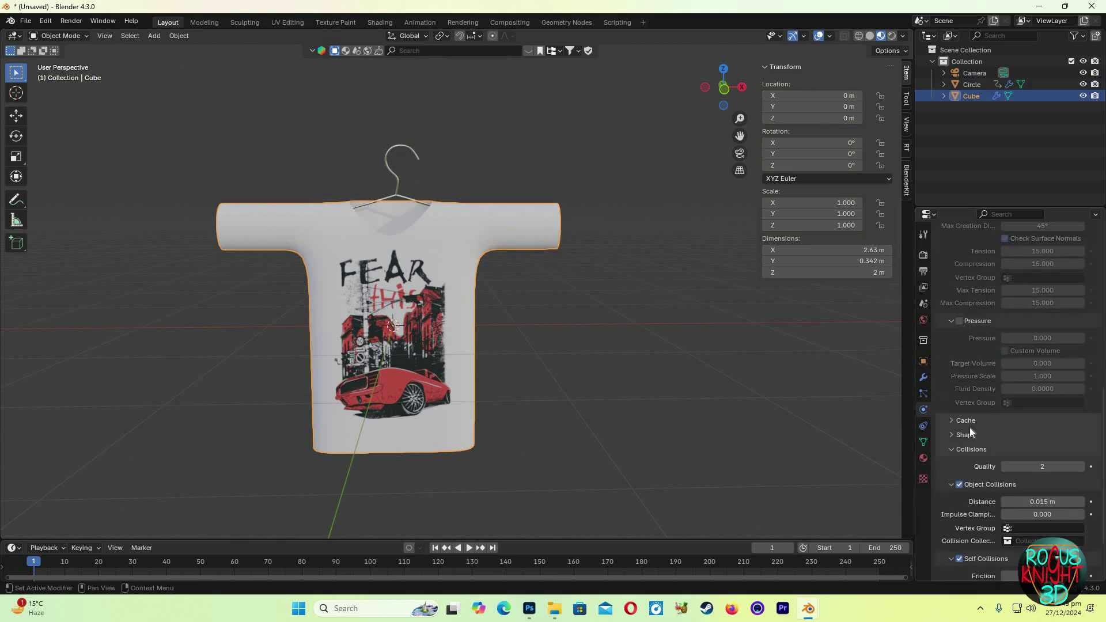
left_click(958, 375)
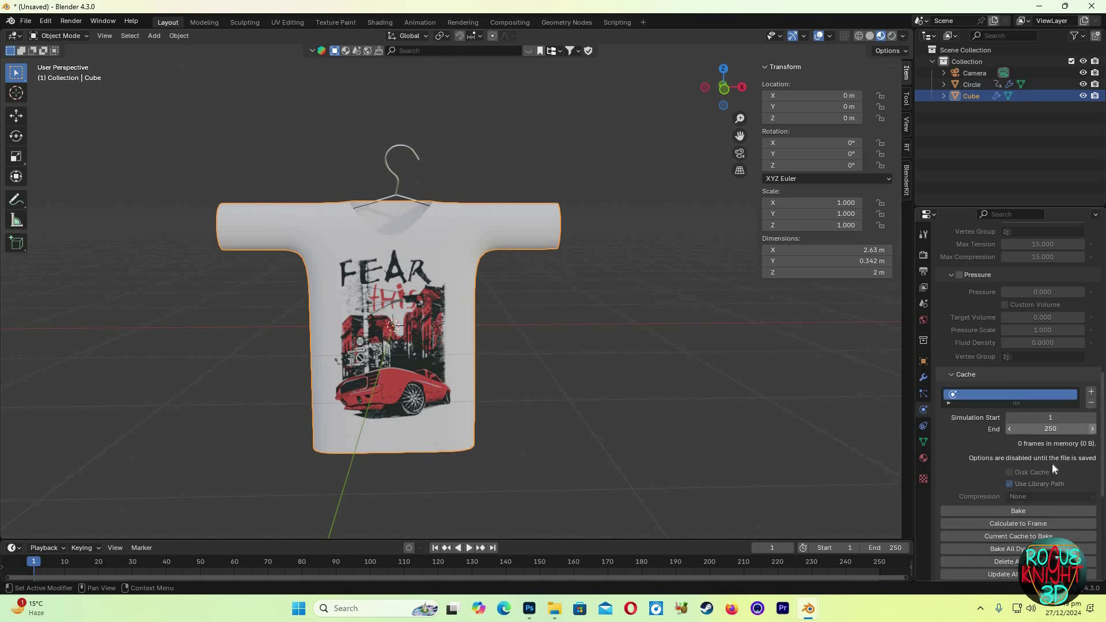
left_click(1060, 429)
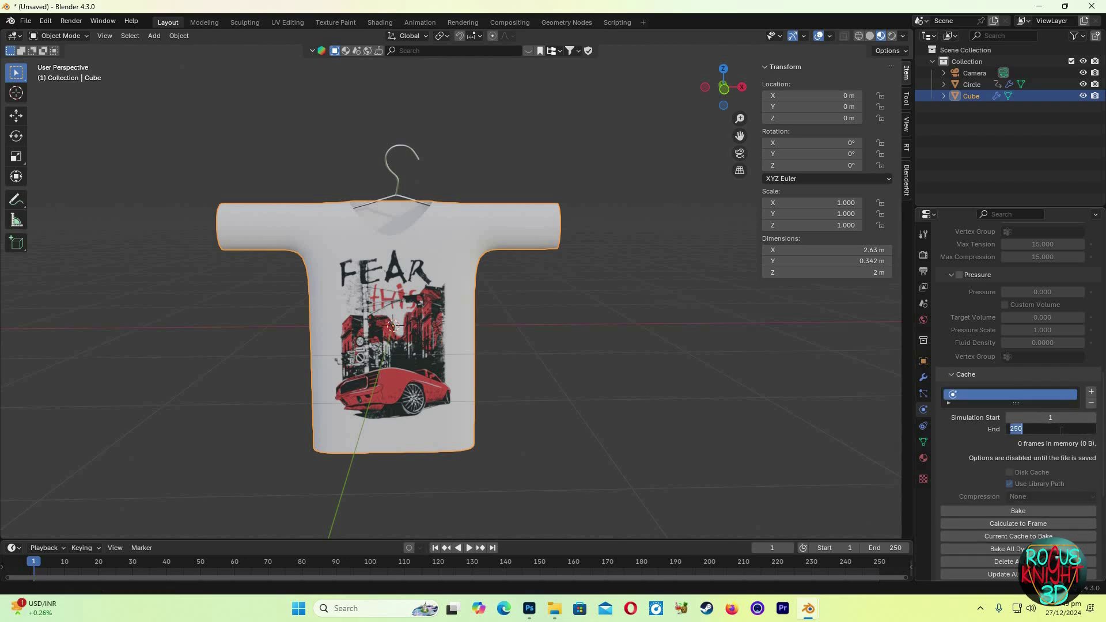
type("120")
key("Return")
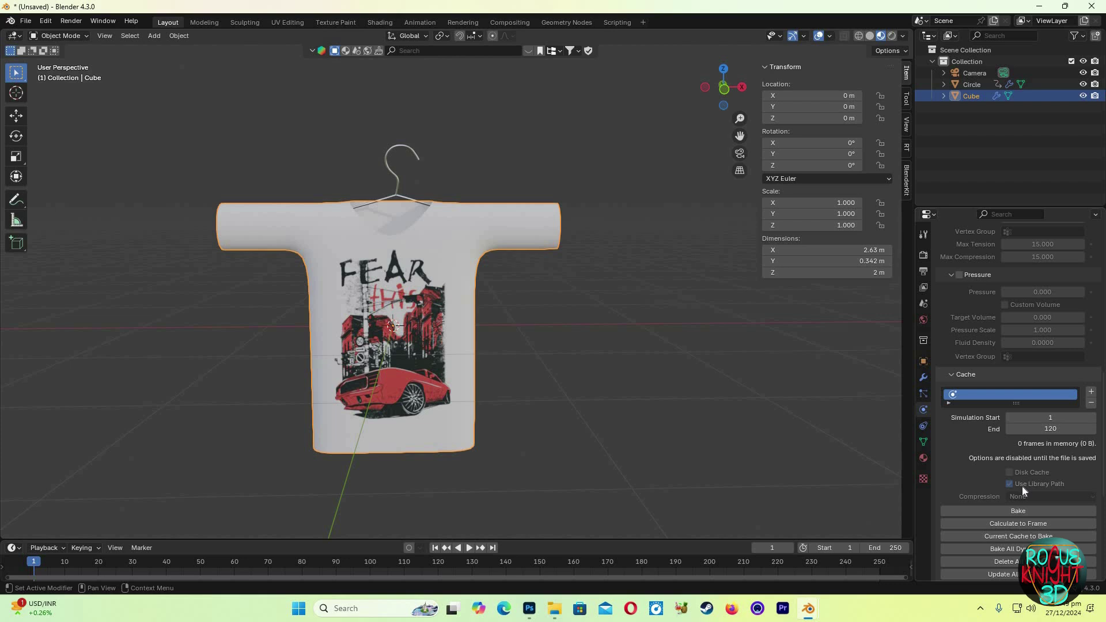
Step: Bake the shirt's cloth simulation and play back the baked animation
left_click(1028, 512)
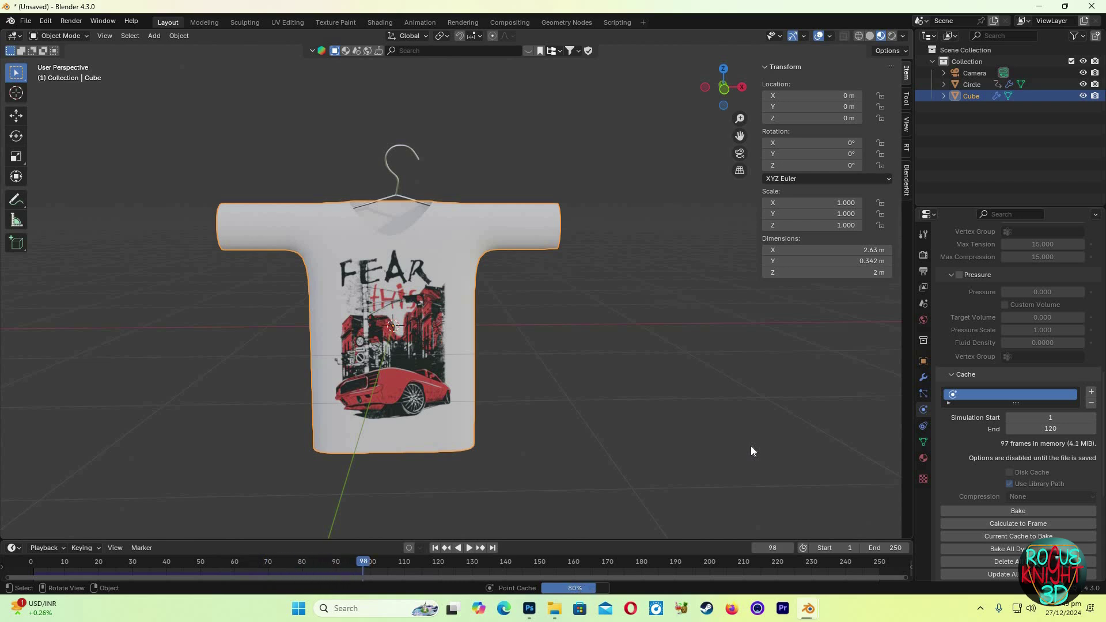
left_click(470, 548)
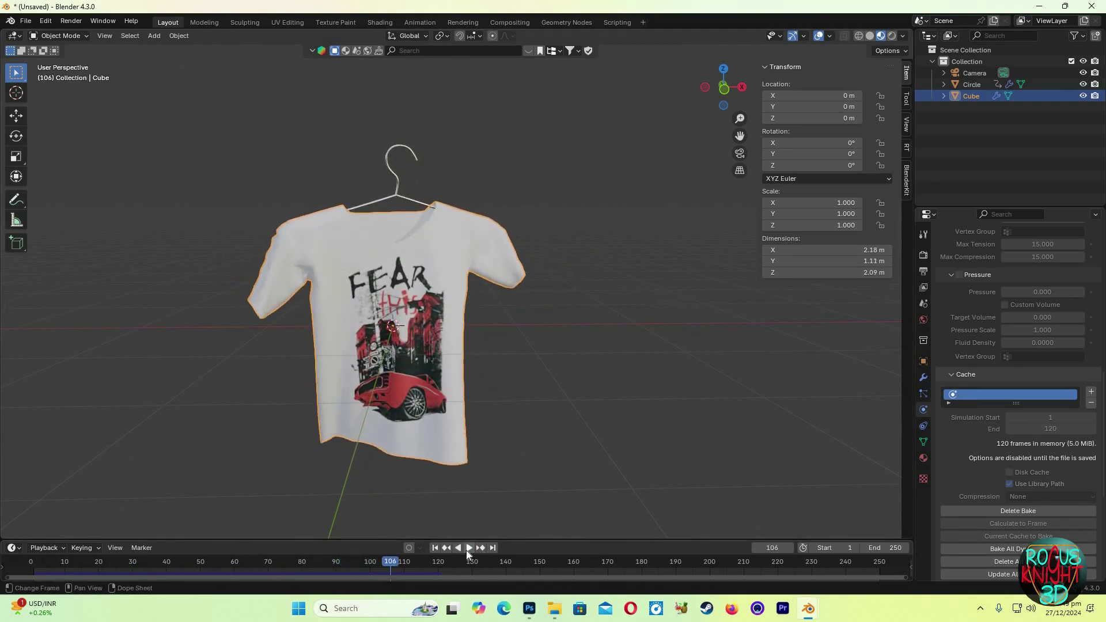
left_click(464, 549)
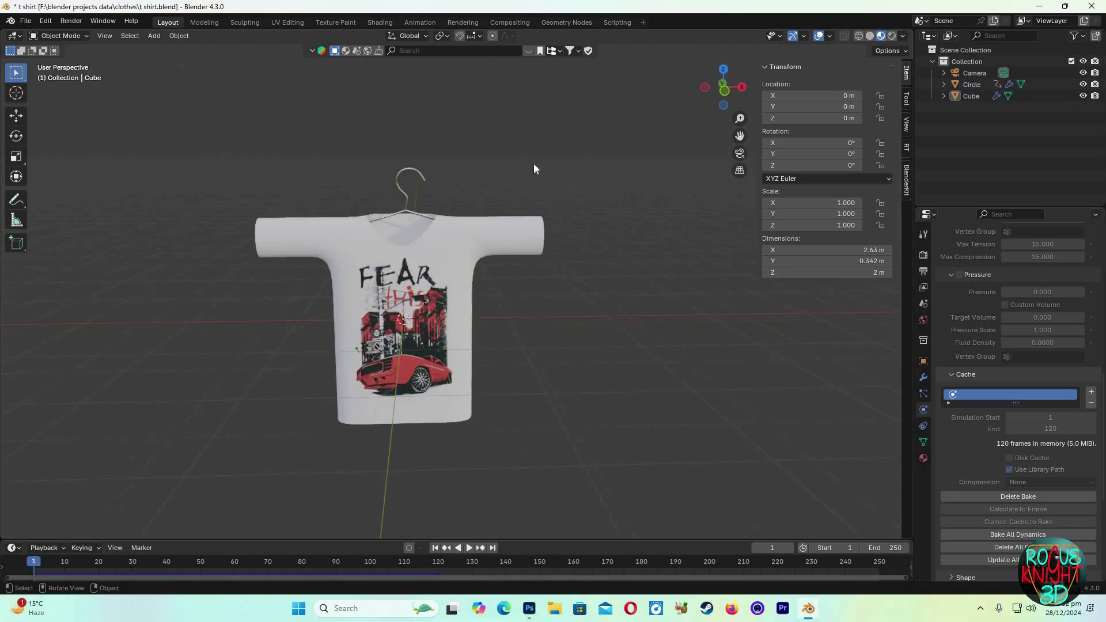
Step: Duplicate the shirt together with its hanger and move the copies along the X axis
left_click_drag(534, 164, 375, 323)
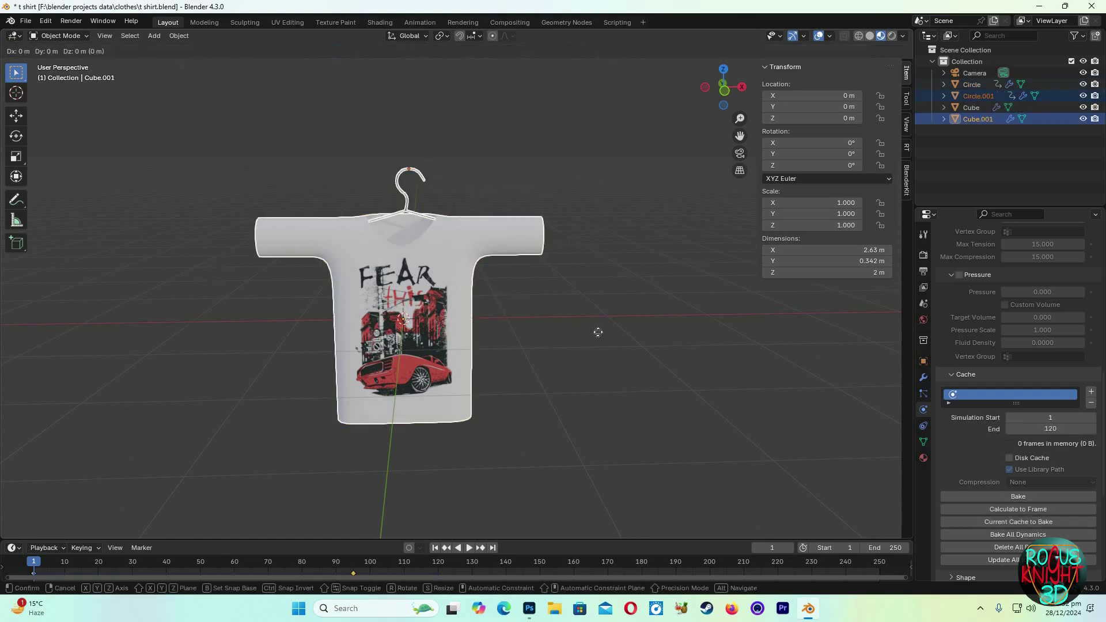
key("shift+d")
key("x")
left_click(531, 395)
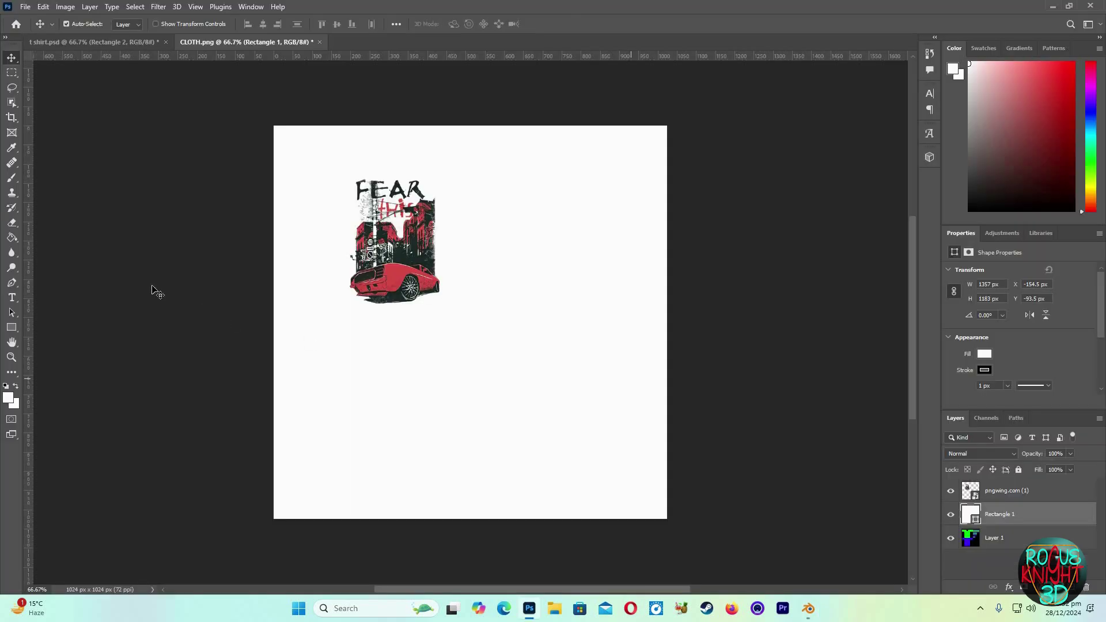
Step: In Photoshop, rasterize the Rectangle 1 shape of CLOTH.png and fill it with black using the Paint Bucket tool
left_click_drag(10, 238, 46, 252)
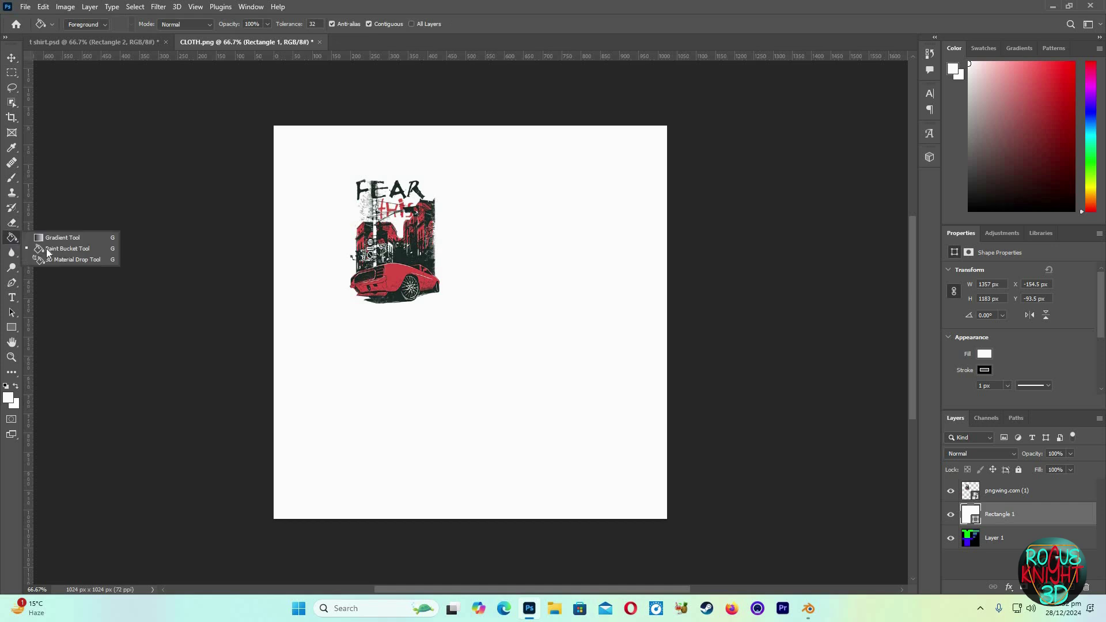
left_click(471, 180)
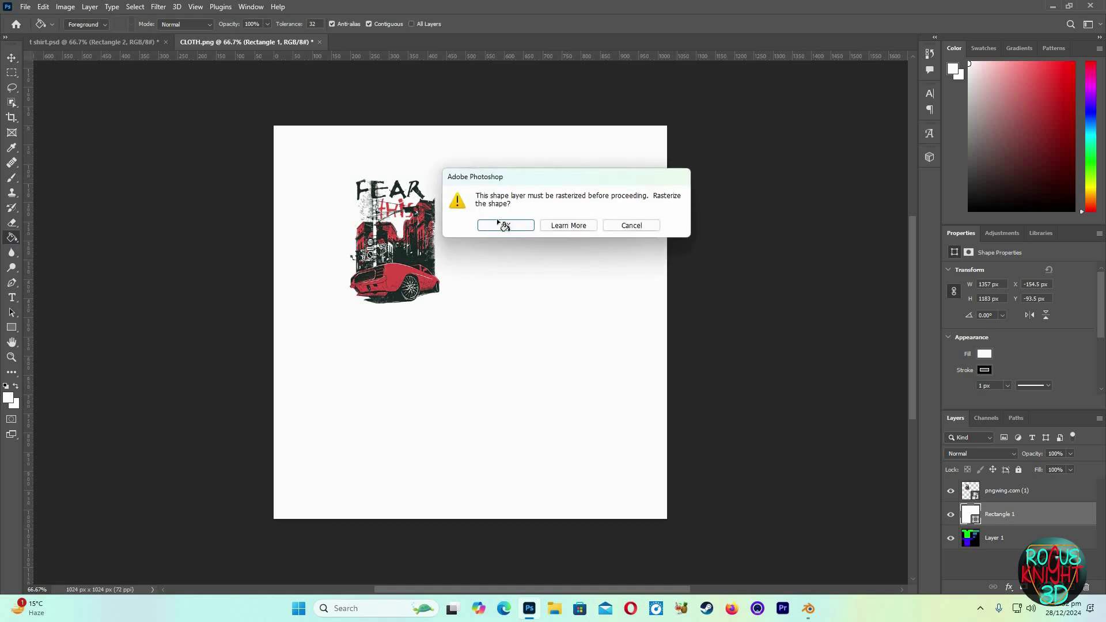
key("Return")
left_click(8, 399)
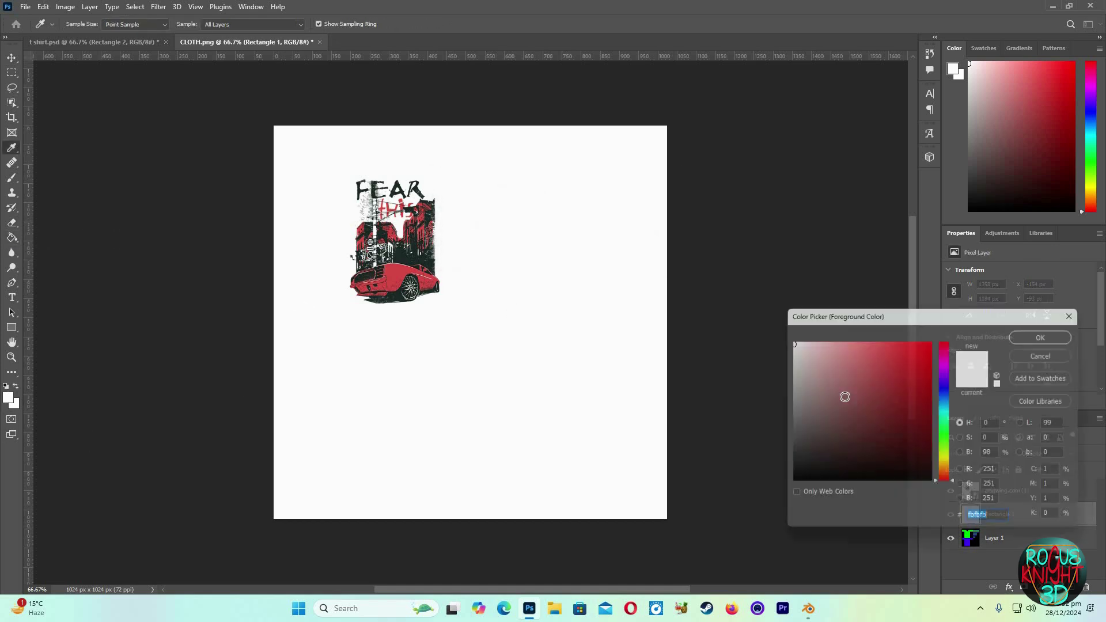
left_click_drag(789, 458, 780, 514)
key("Return")
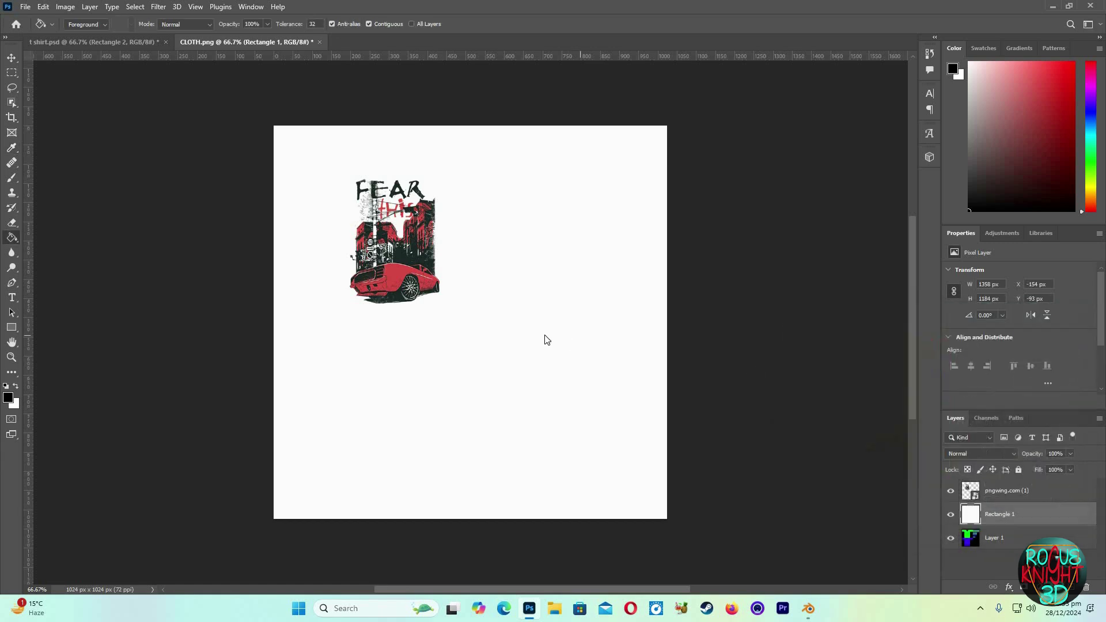
left_click(577, 344)
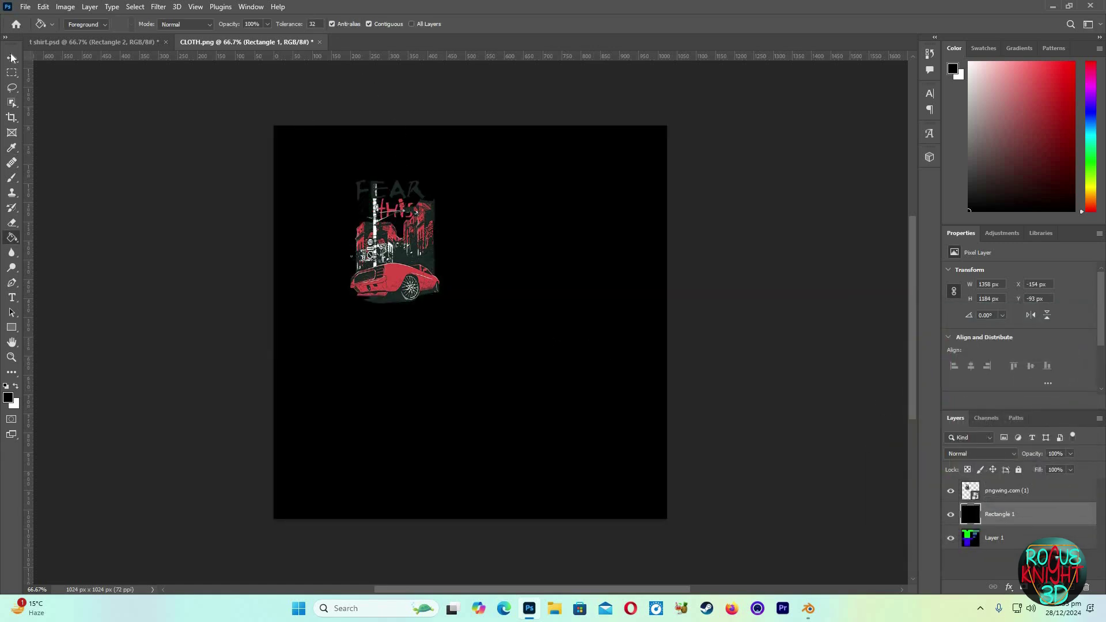
Step: Lower the Rectangle 1 layer's opacity to 33% and select the pngwing.com (1) print layer
left_click(11, 58)
left_click(1026, 489)
left_click(1039, 513)
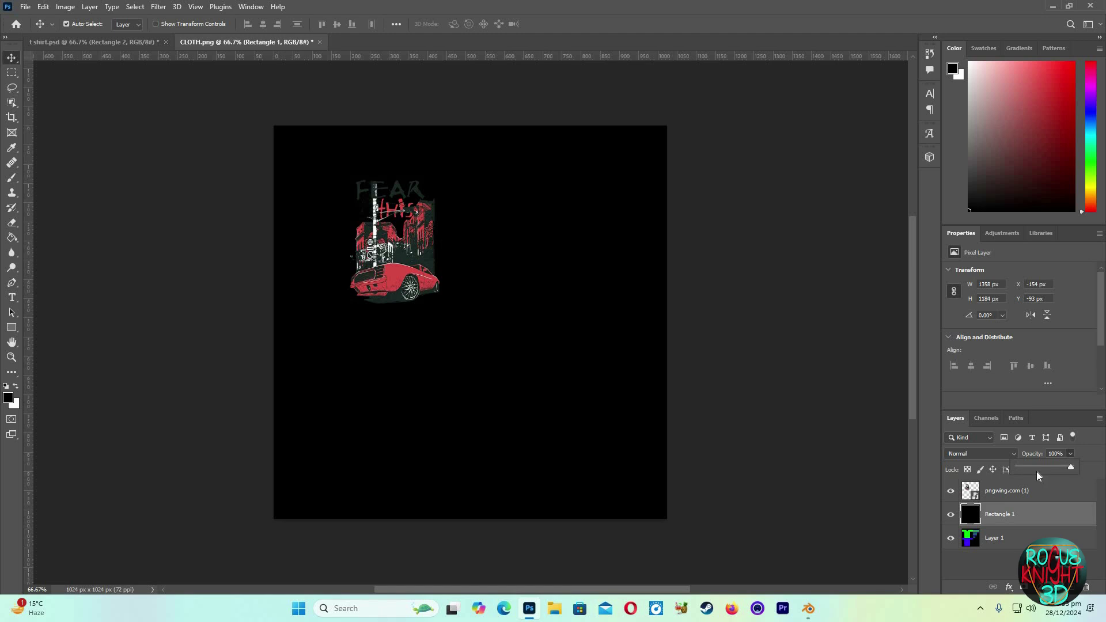
left_click_drag(1036, 468, 1032, 467)
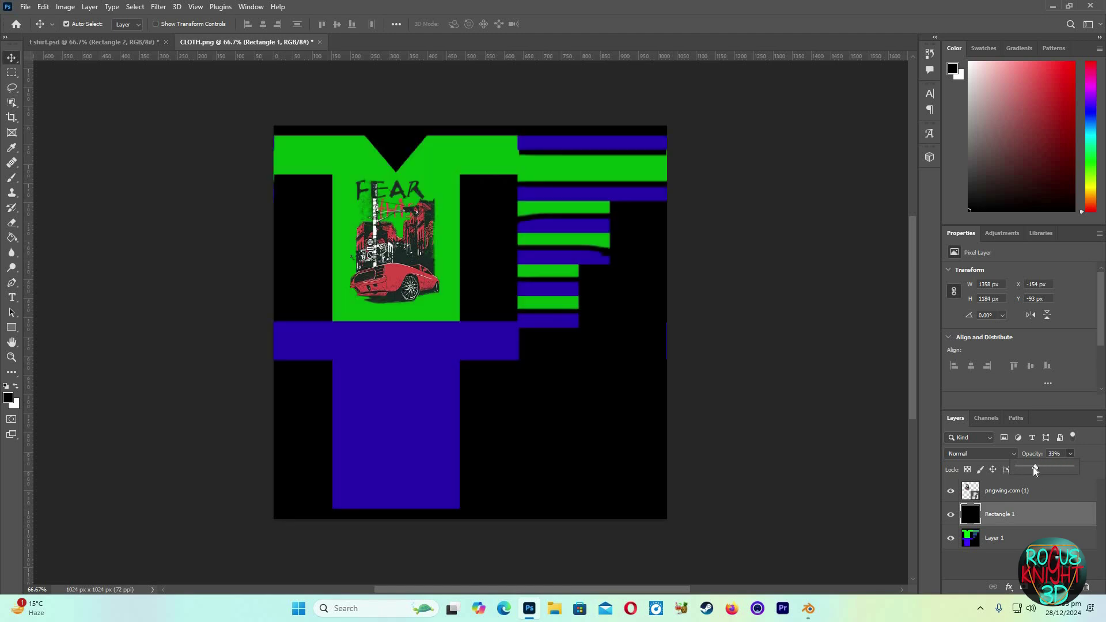
left_click(993, 494)
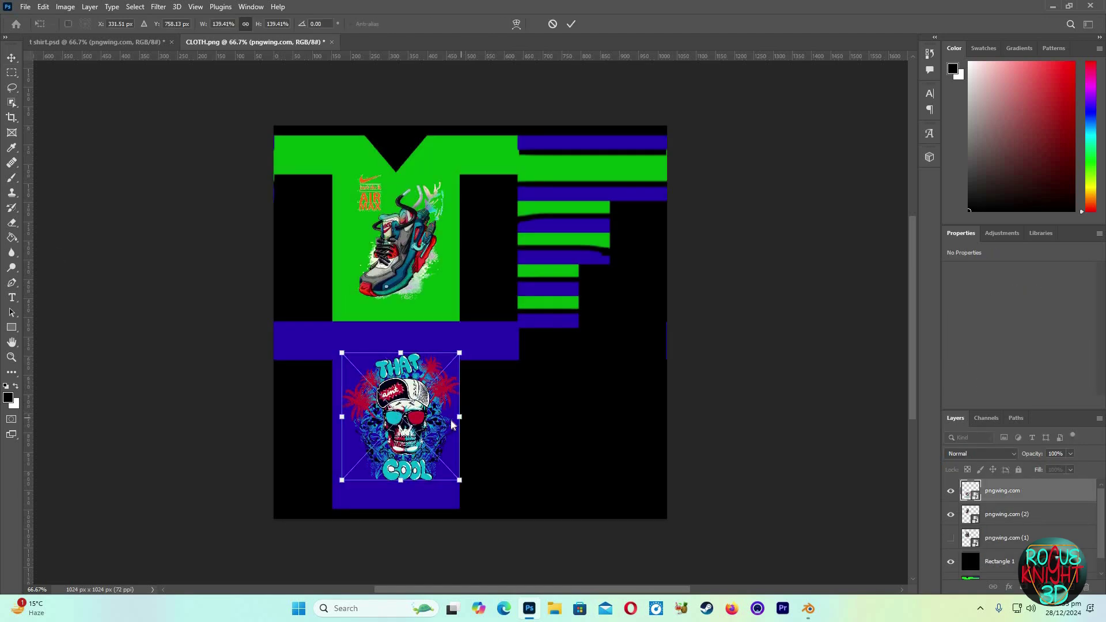
Step: Scale down and center the skull print on the blue back panel, and center the sneaker print on the green front panel
left_click_drag(460, 417, 444, 417)
left_click_drag(421, 423, 421, 431)
left_click_drag(393, 370, 393, 356)
left_click_drag(398, 390, 400, 381)
key("Return")
left_click_drag(418, 243, 412, 243)
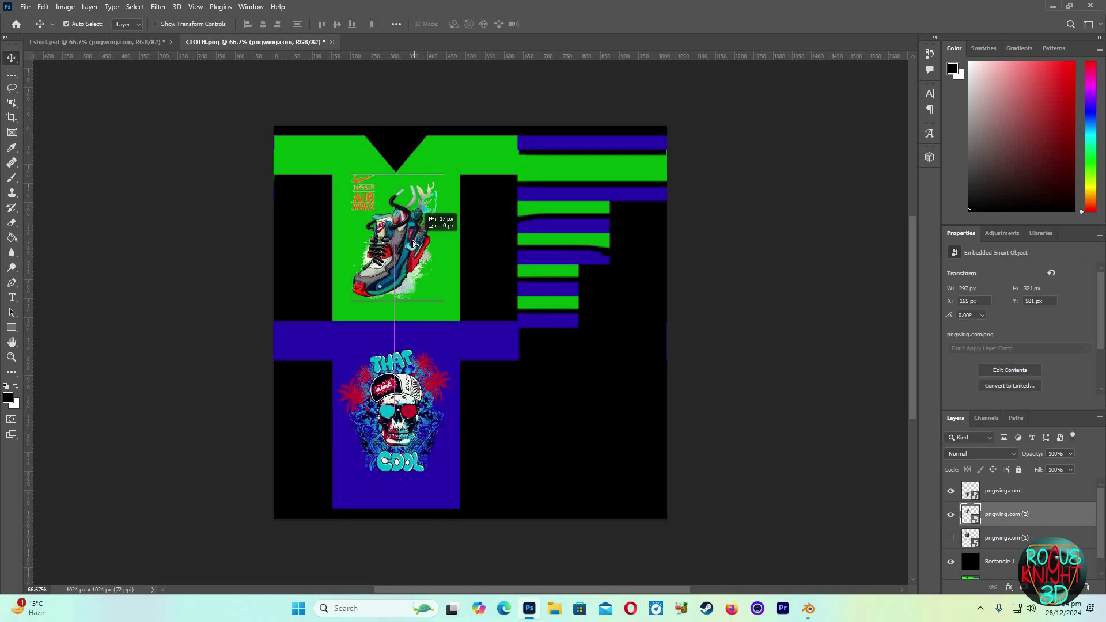
Step: Draw a black rounded rectangle about 455 × 636 px over the striped strips beside the shirt panels
left_click(1017, 563)
left_click_drag(617, 341, 1095, 468)
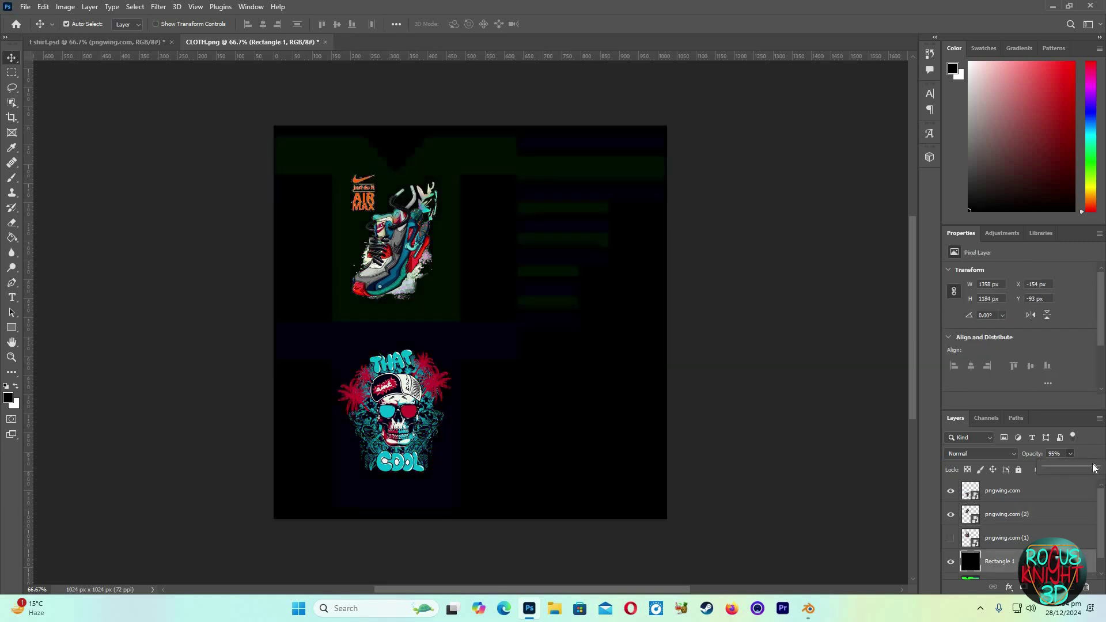
left_click(14, 326)
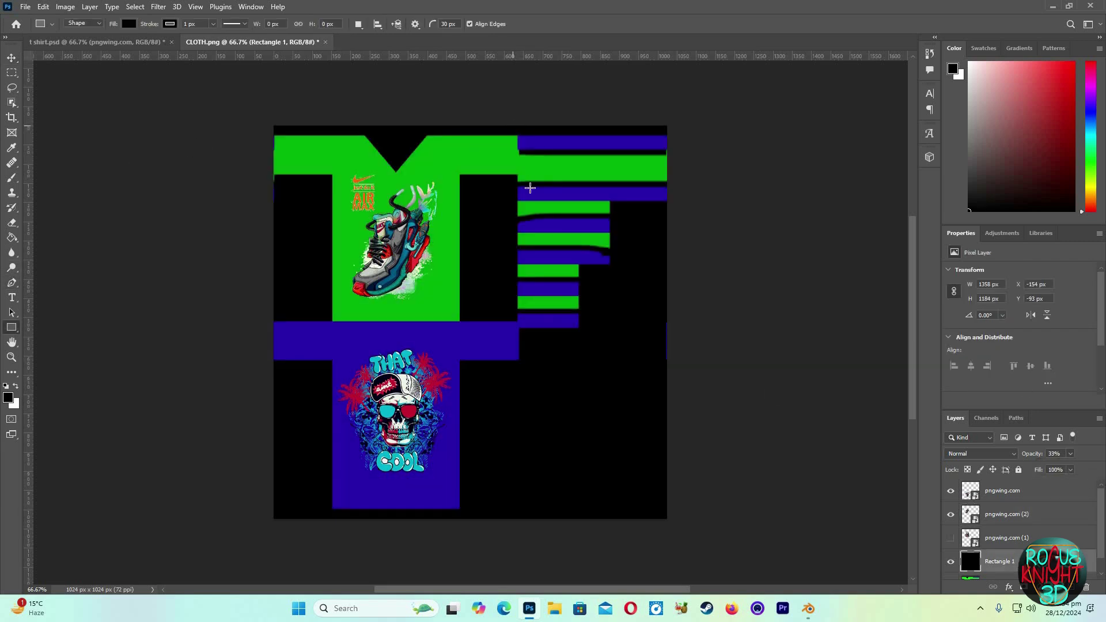
left_click_drag(606, 298, 687, 369)
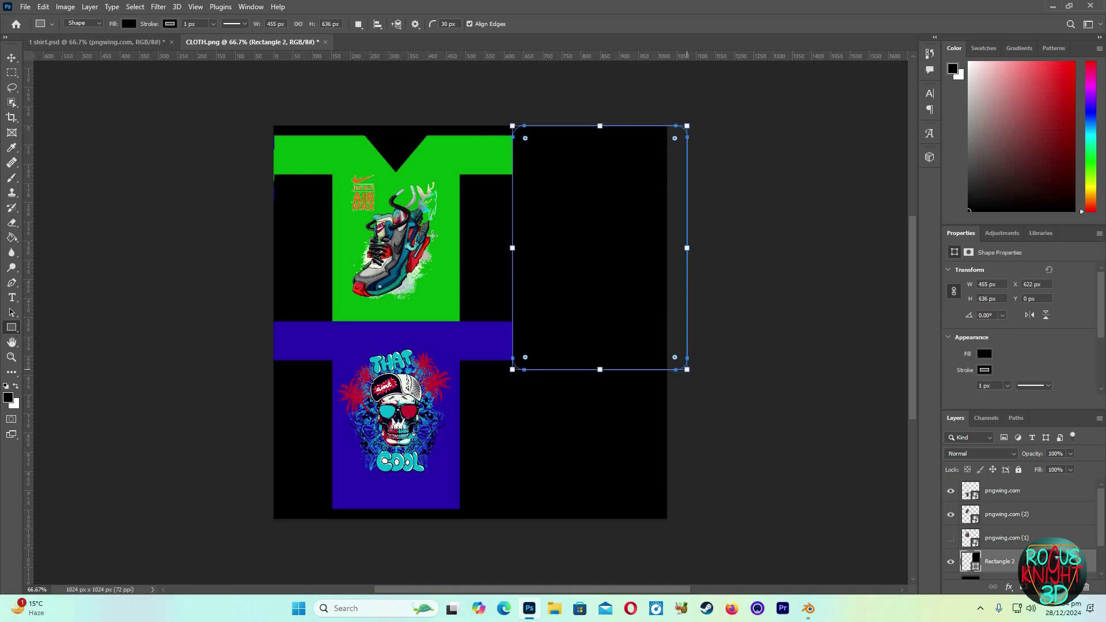
left_click(535, 266)
key("Escape")
Step: Rasterize the new Rectangle 2 shape and fill it with white using the Paint Bucket tool
right_click(12, 238)
left_click(43, 248)
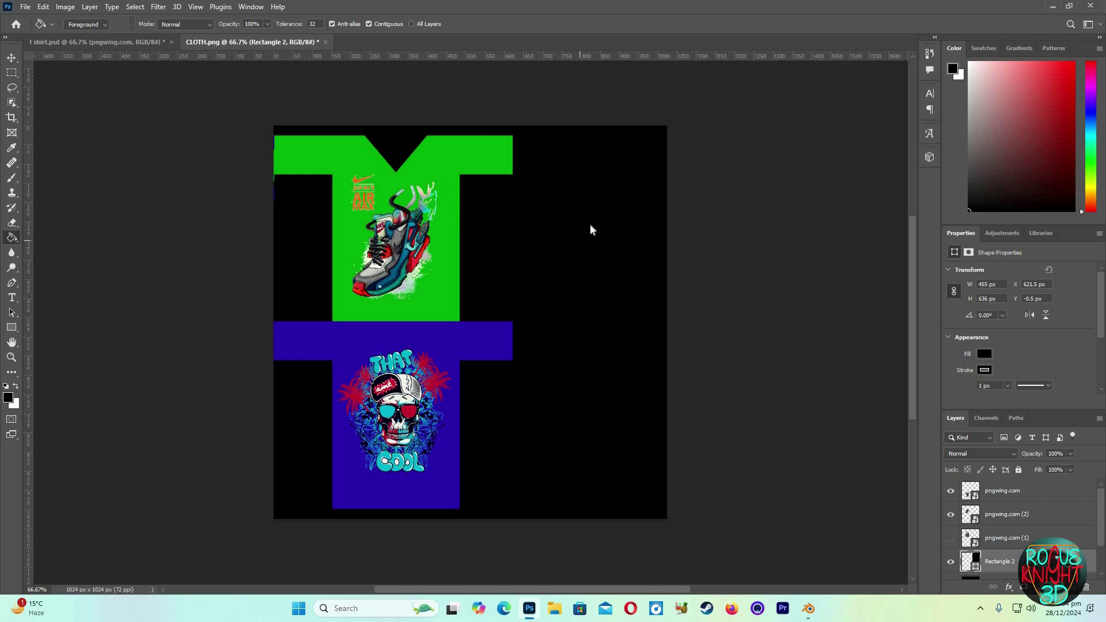
left_click(592, 232)
key("Return")
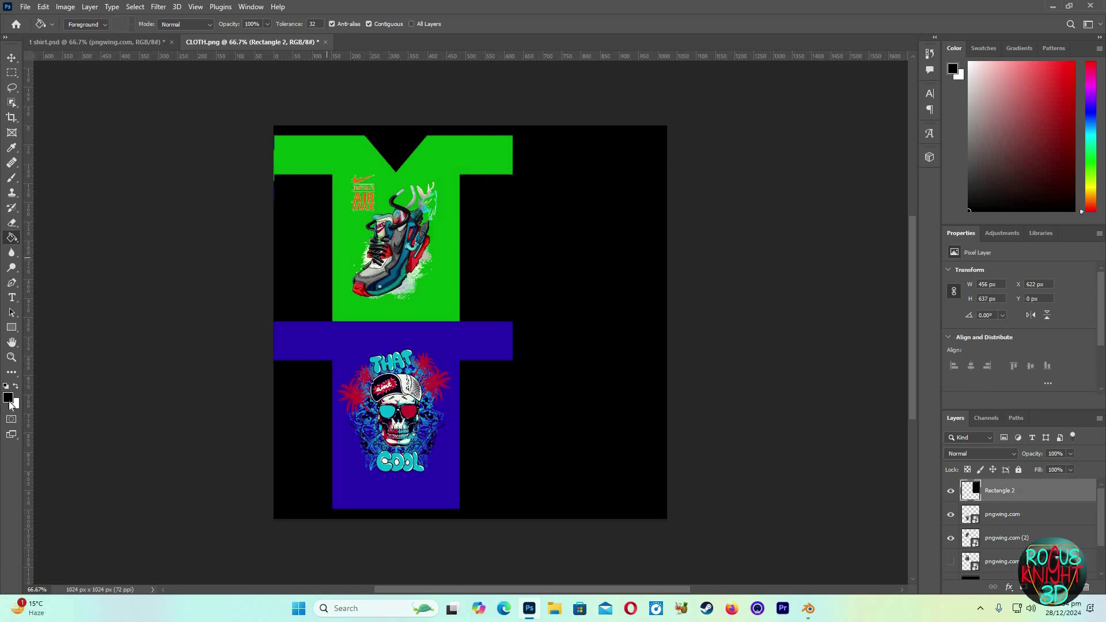
left_click(953, 68)
key("Return")
left_click(608, 258)
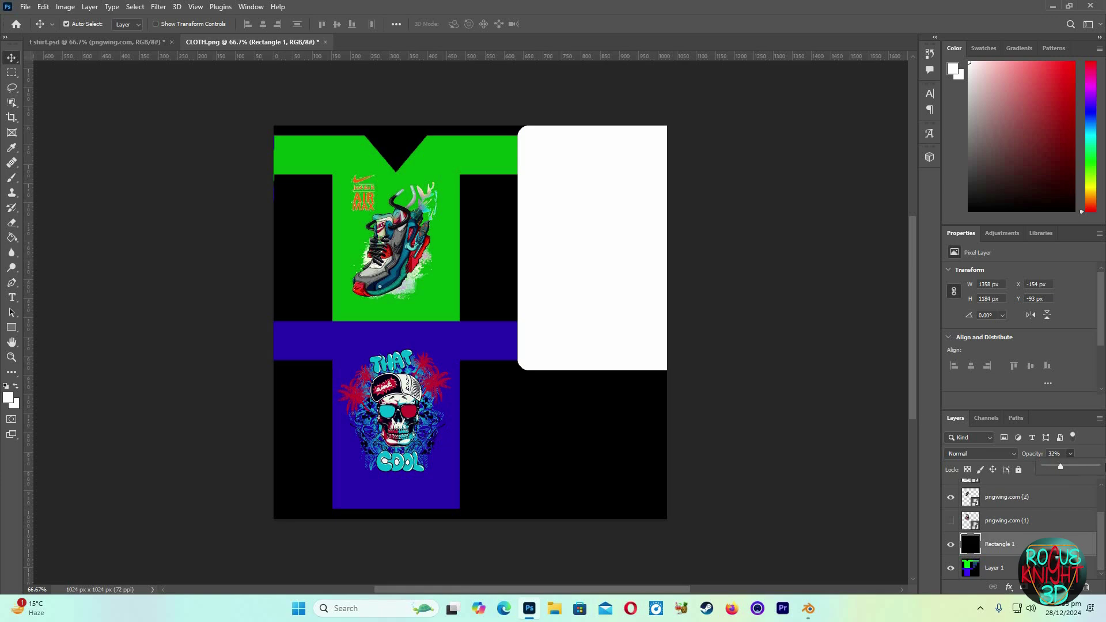
Step: Set the Rectangle 1 layer's opacity to 100% and export the artwork in PNG format as CLOTH2.png
key("0")
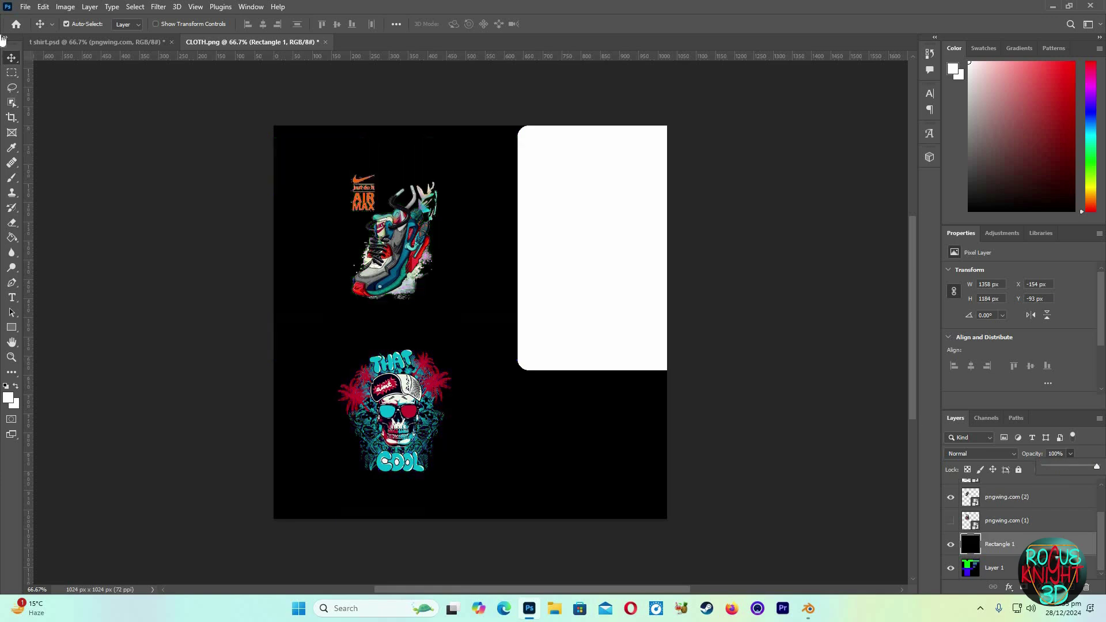
left_click(26, 8)
mouse_move(86, 185)
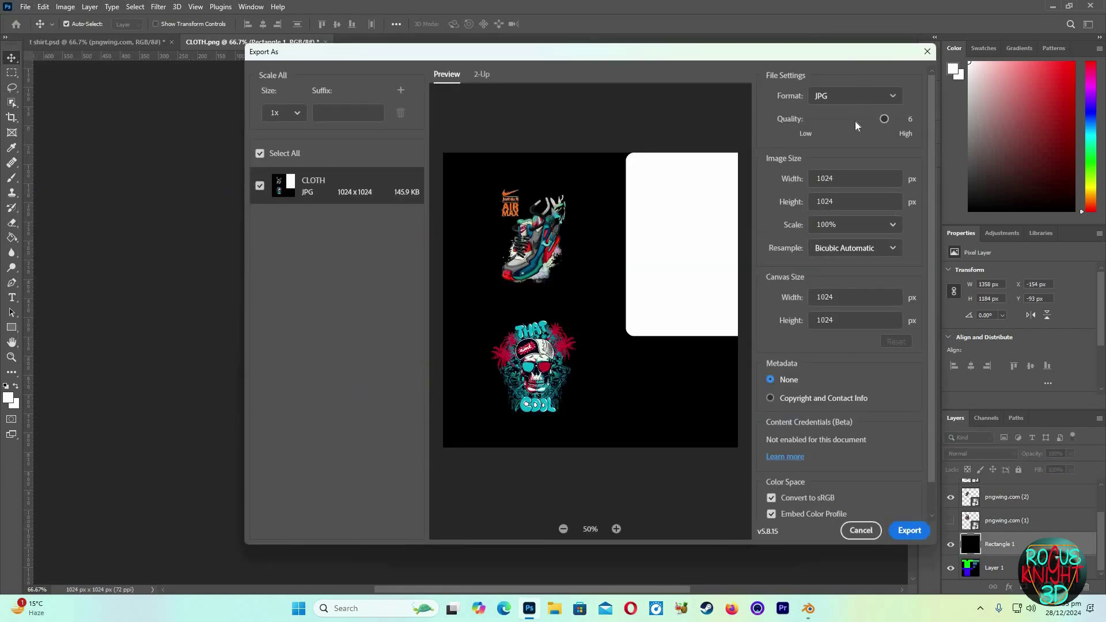
left_click(855, 96)
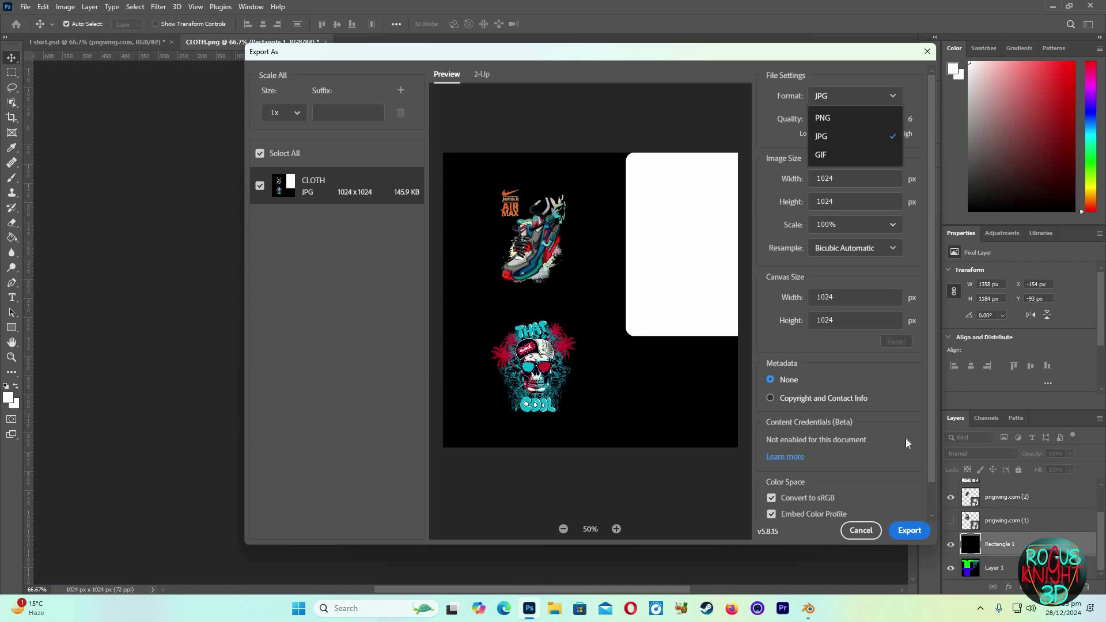
left_click(824, 109)
left_click(909, 530)
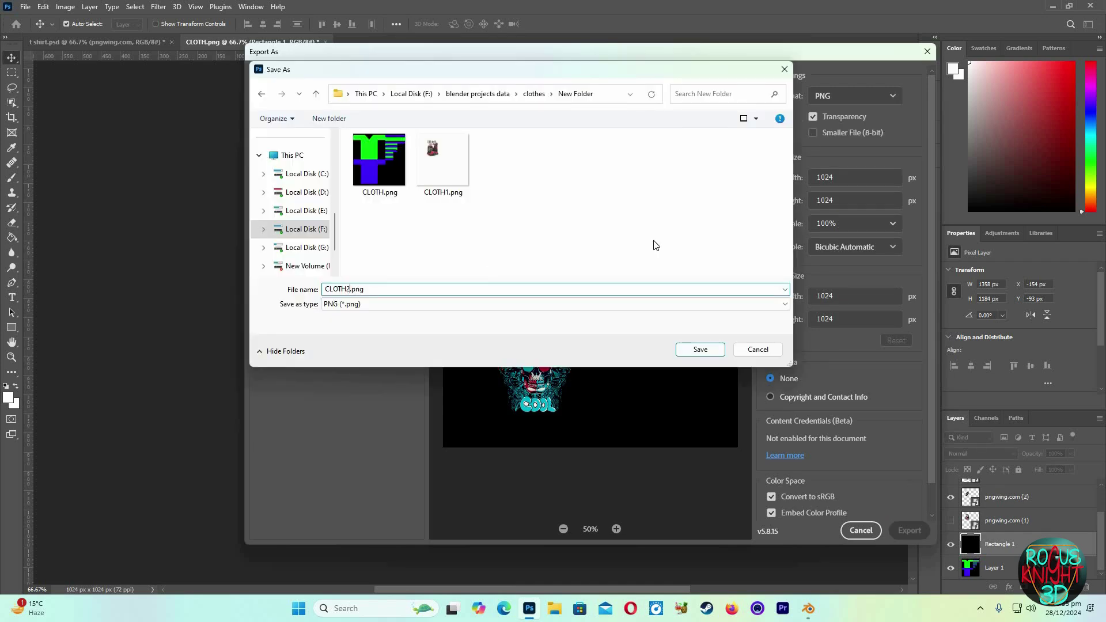
left_click(700, 349)
Step: Switch to Blender, make the second shirt's material and image texture single-user, and load CLOTH2.png as its texture
key("alt+Tab")
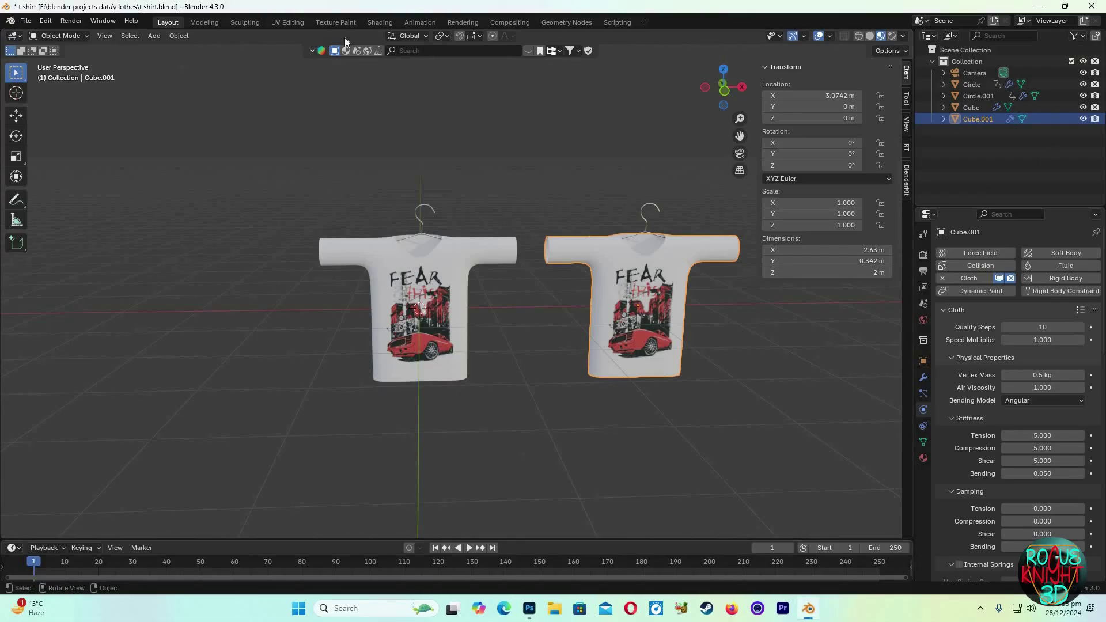
left_click(380, 22)
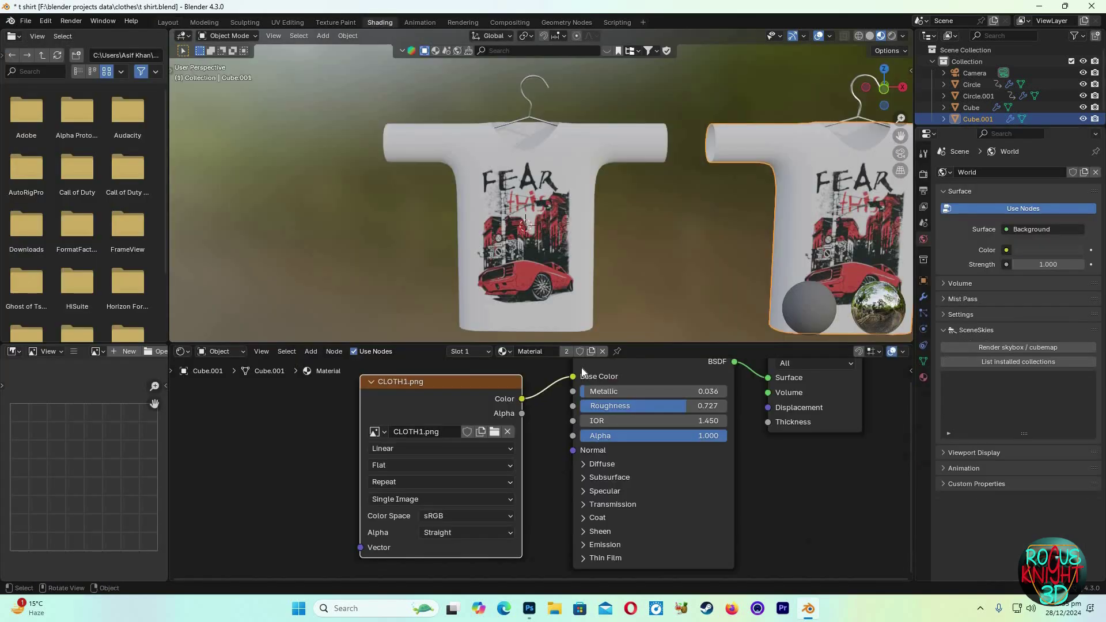
scroll(539, 397, "down", 1)
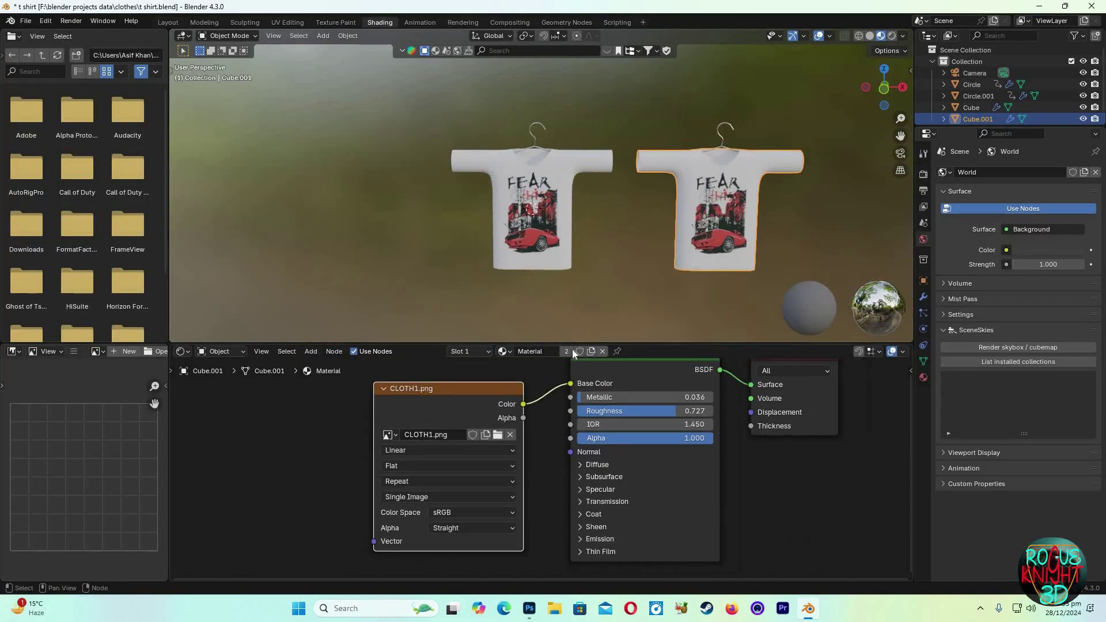
left_click(567, 351)
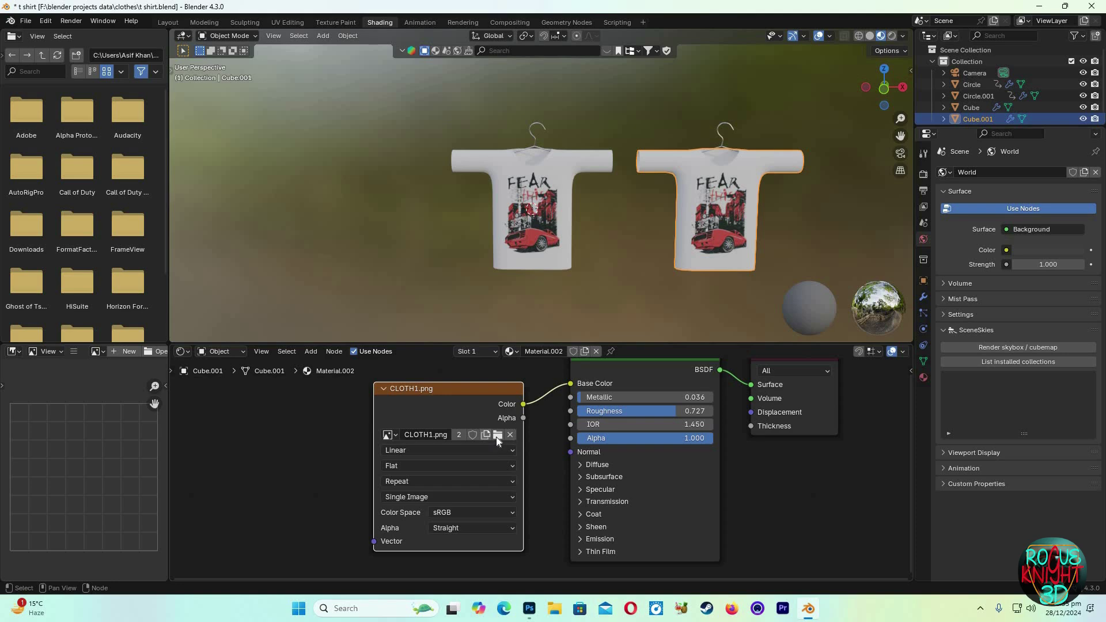
left_click(459, 434)
left_click(498, 434)
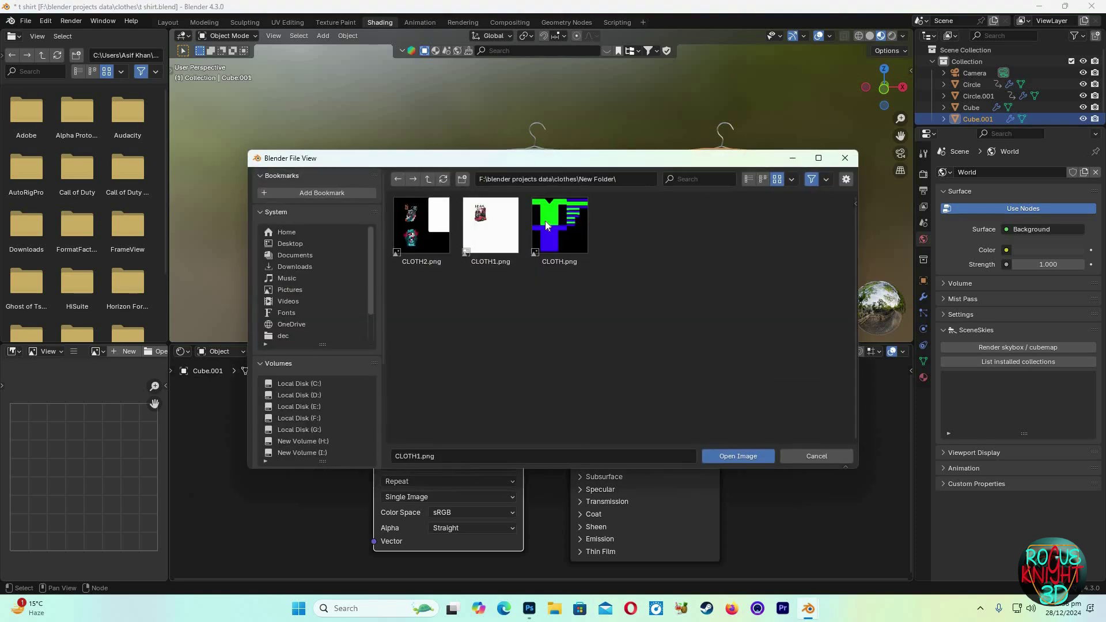
double_click(432, 238)
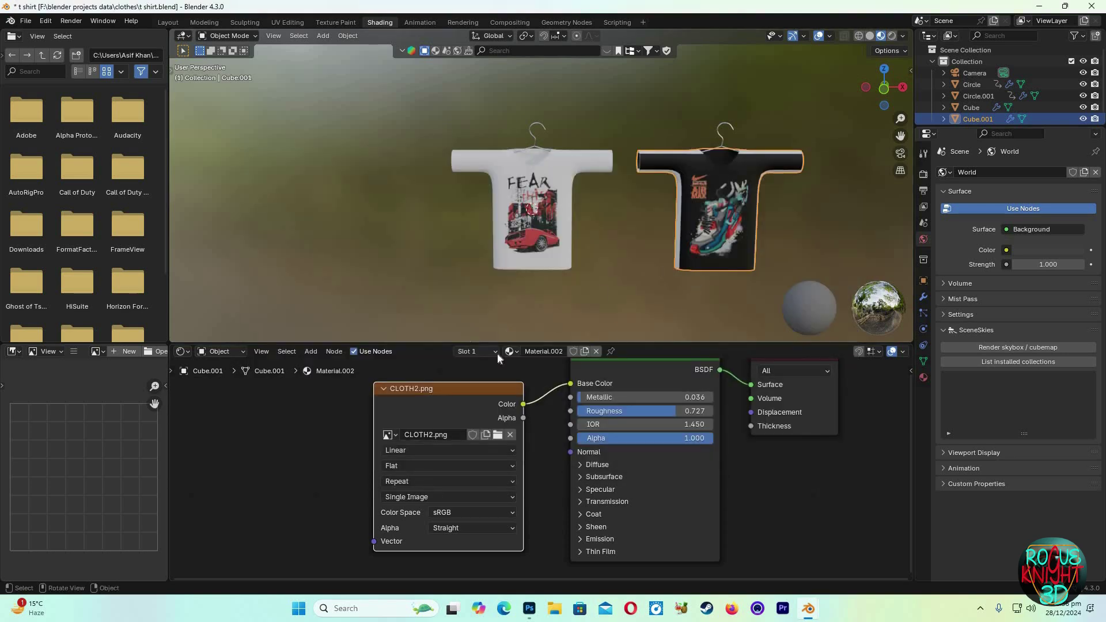
Step: Examine the black shirt's print up close, and play the cloth simulation to check how both shirts drape on their hangers
mouse_move(884, 87)
left_mouse_down()
mouse_move(646, 97)
mouse_move(755, 95)
mouse_move(775, 144)
mouse_move(881, 88)
left_mouse_up()
scroll(797, 224, "up", 4)
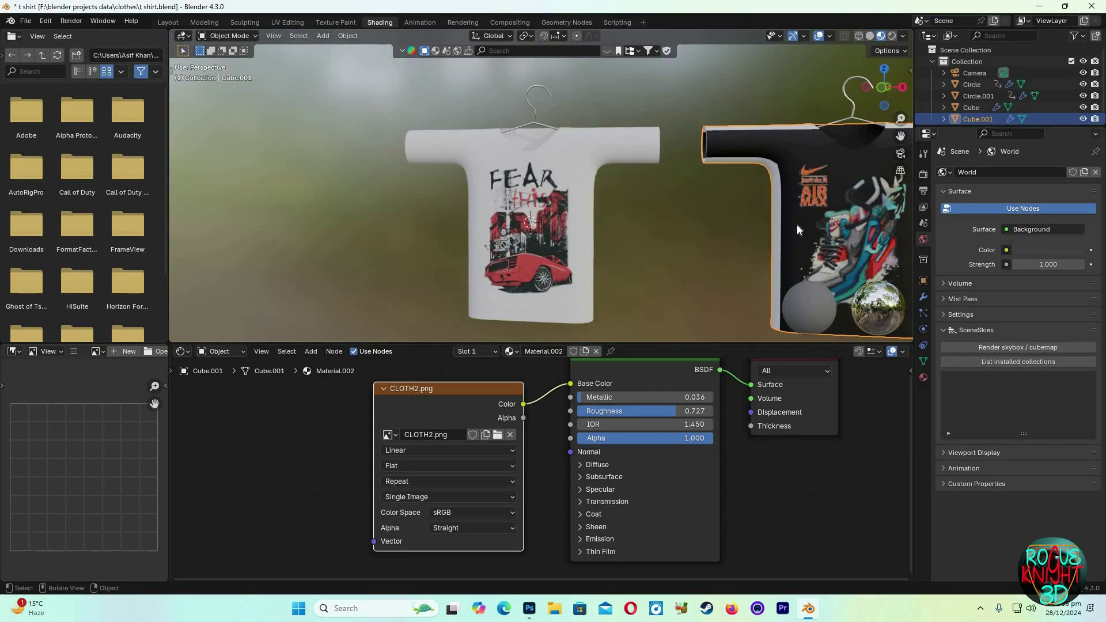
key("KP_Decimal")
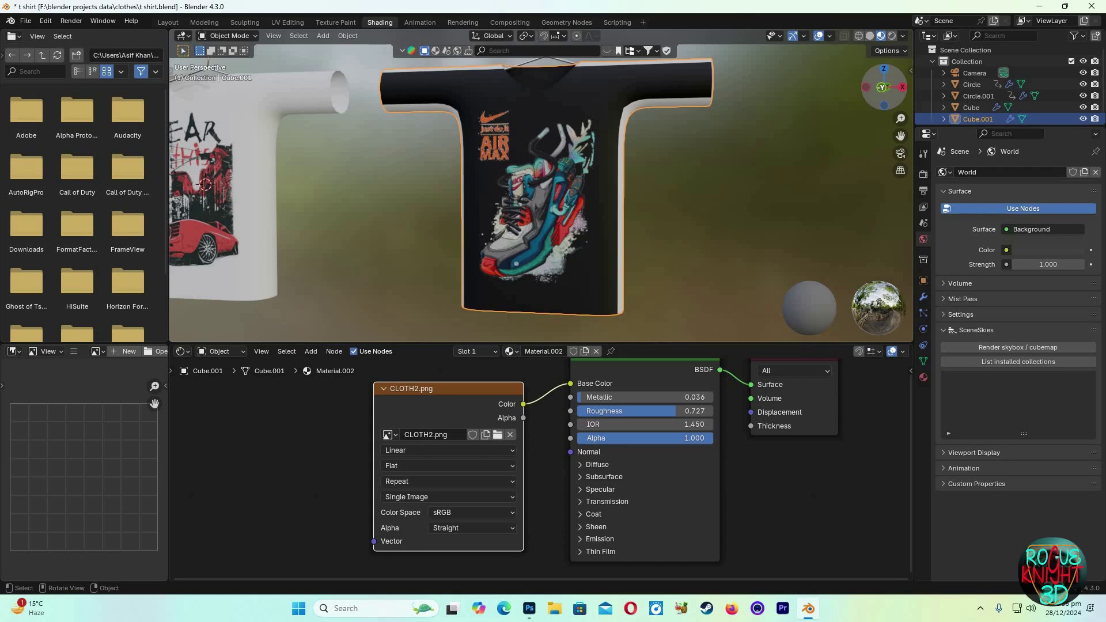
left_click_drag(884, 87, 890, 131)
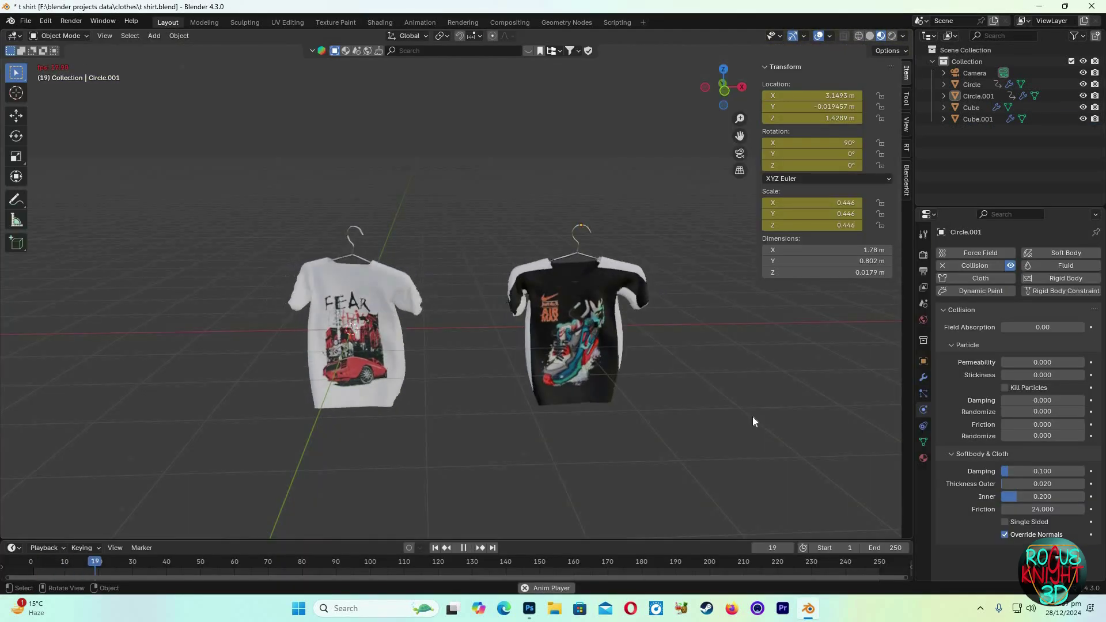
scroll(754, 416, "up", 2)
left_click_drag(728, 89, 742, 151)
key("space")
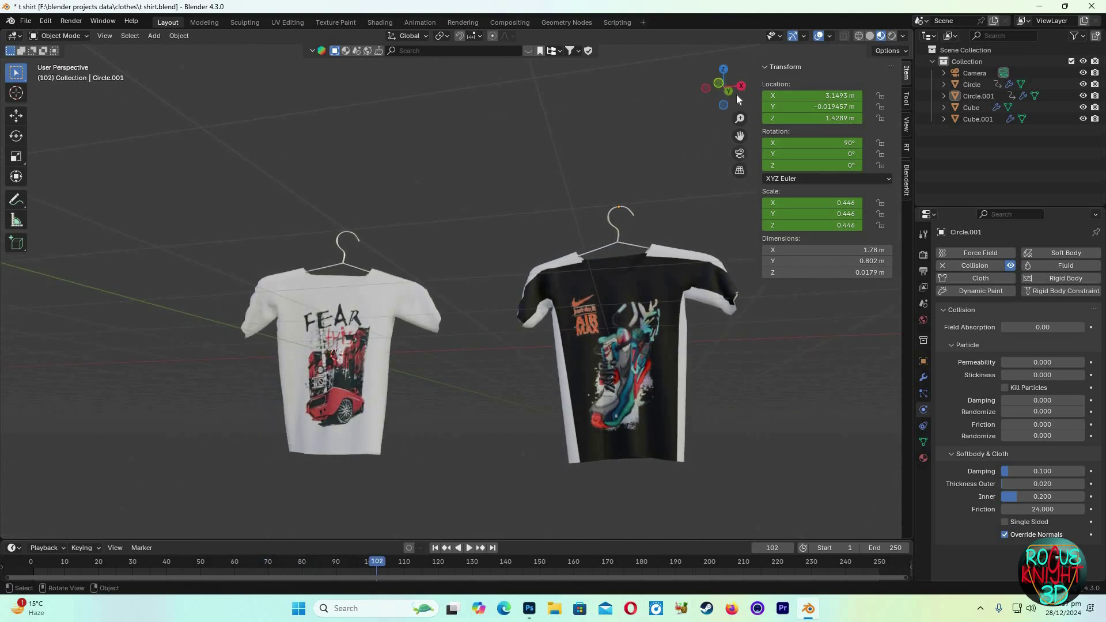
left_click_drag(725, 86, 749, 92)
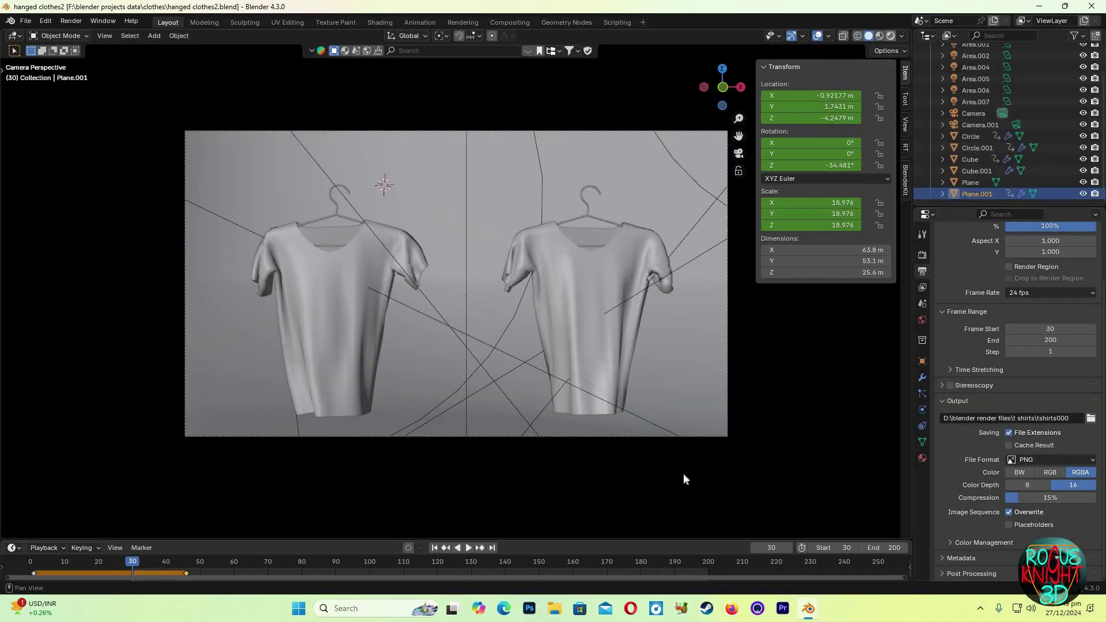
Step: Preview the rotating shirts' animation through the camera in rendered shading, and return to solid shading to replay it
left_click(892, 36)
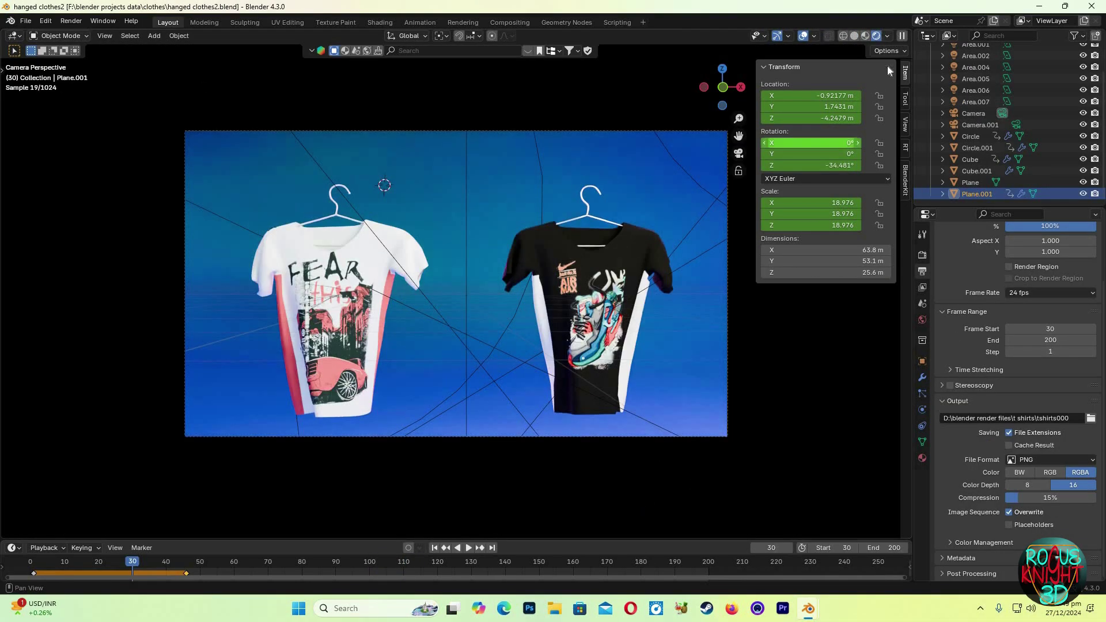
left_click(469, 548)
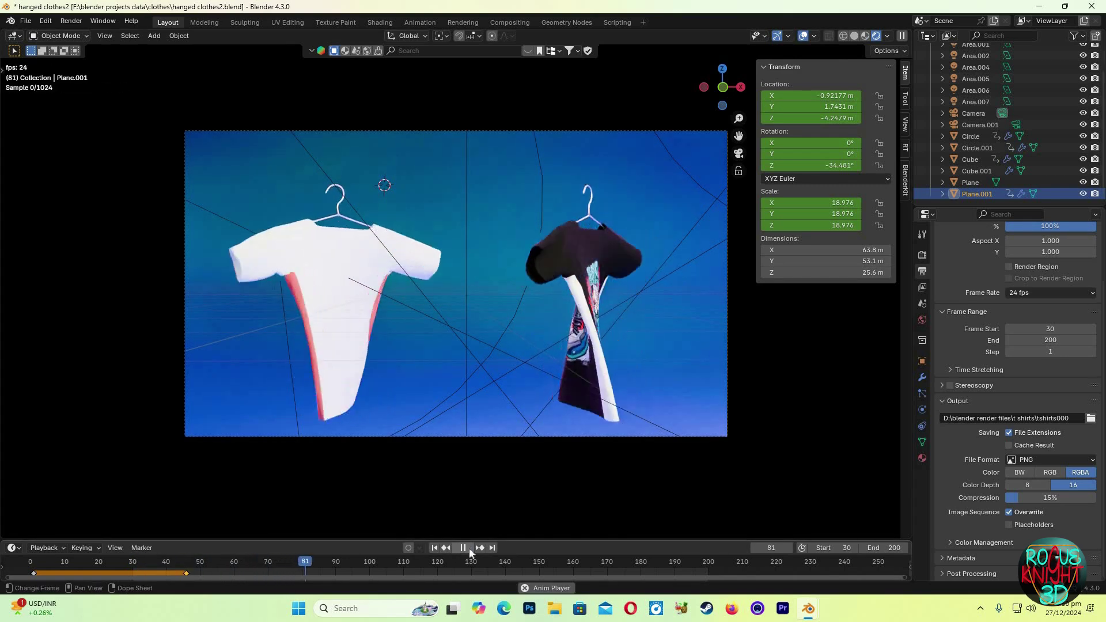
key("space")
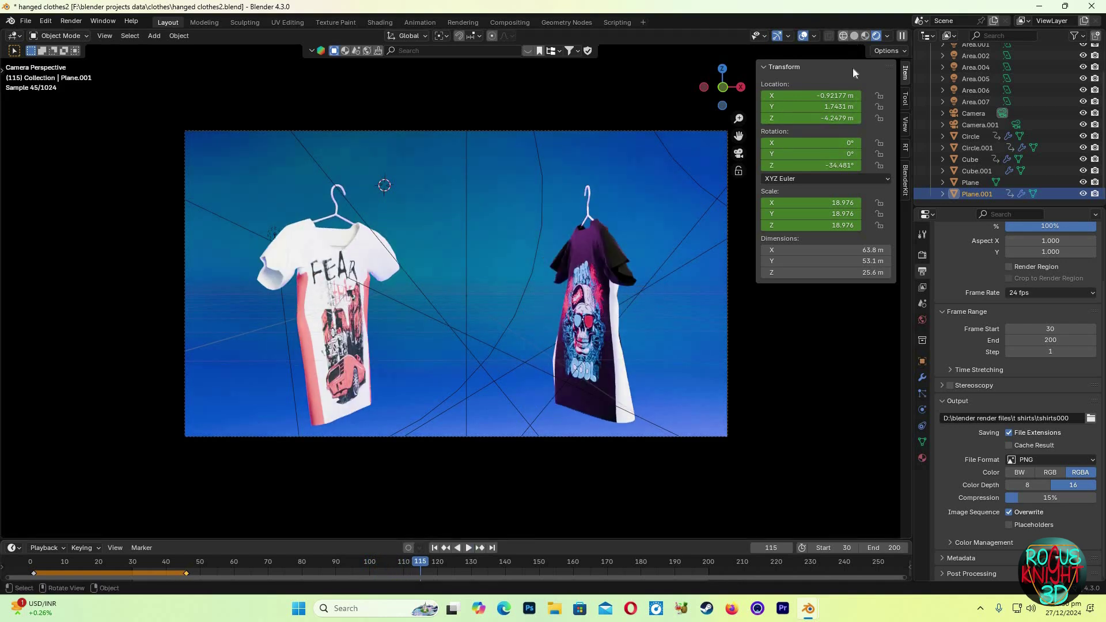
left_click(854, 37)
left_click(465, 551)
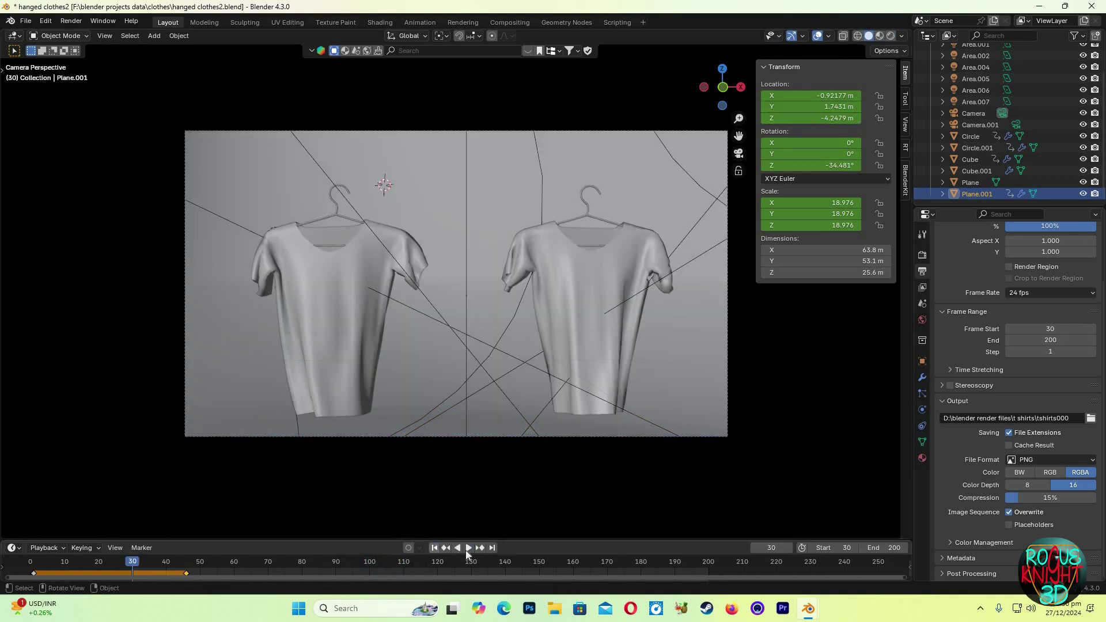